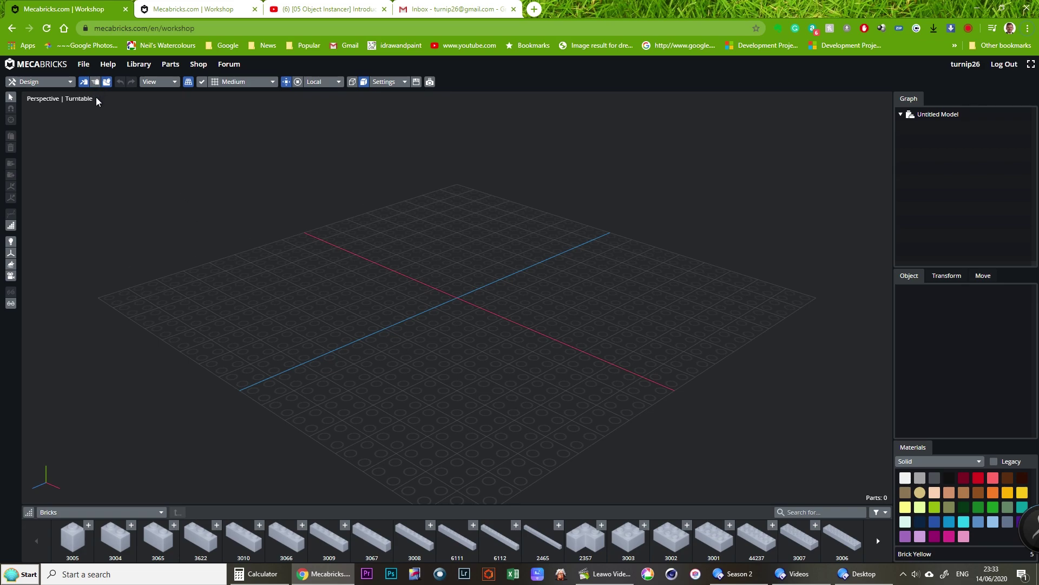
# Step: Show the node editor with the timeline and place a 1x1 brick (3005) near the far end of the red axis
pyautogui.click(95, 82)
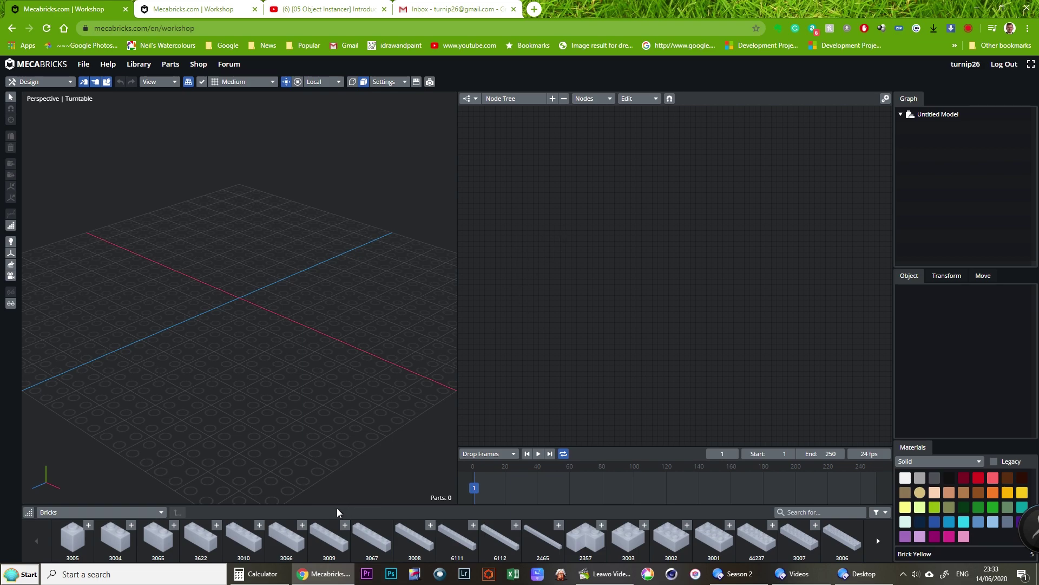
pyautogui.click(73, 539)
pyautogui.moveTo(269, 309); pyautogui.dragTo(120, 257)
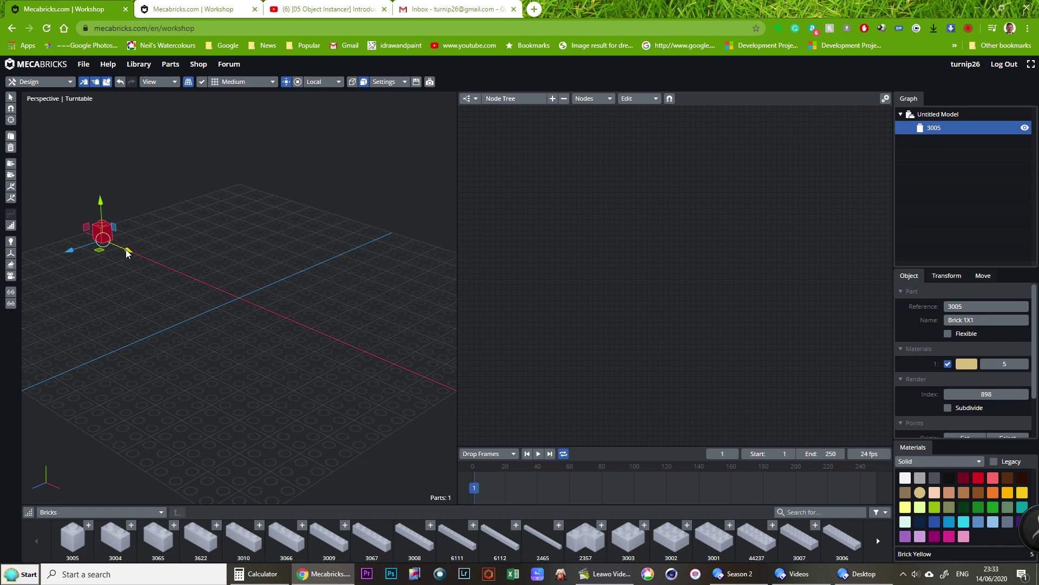
pyautogui.moveTo(126, 251); pyautogui.dragTo(120, 288)
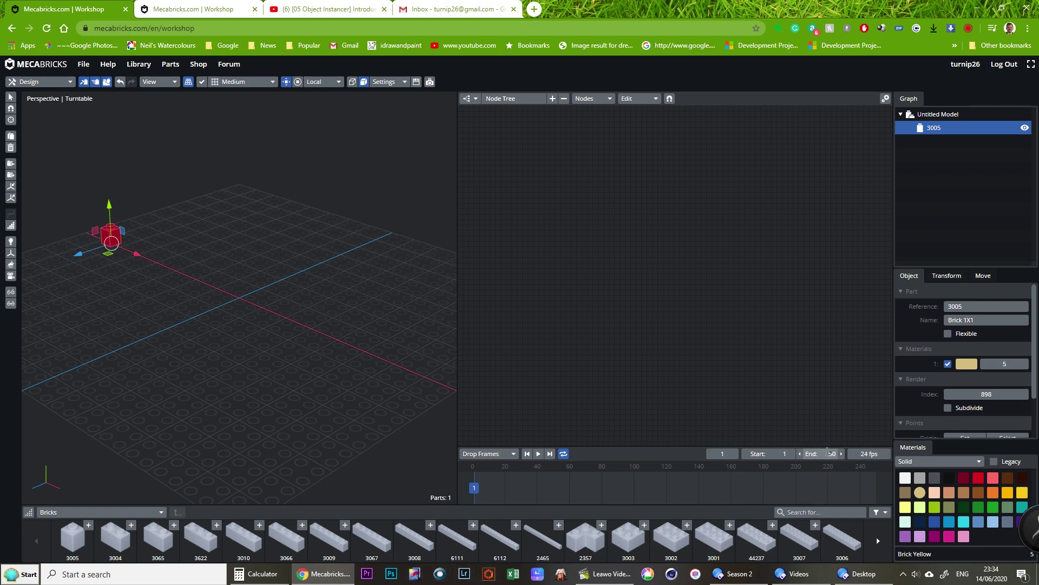
# Step: Switch to Calculator, multiply 24 by 4 to get the frame count, and close it
pyautogui.click(260, 576)
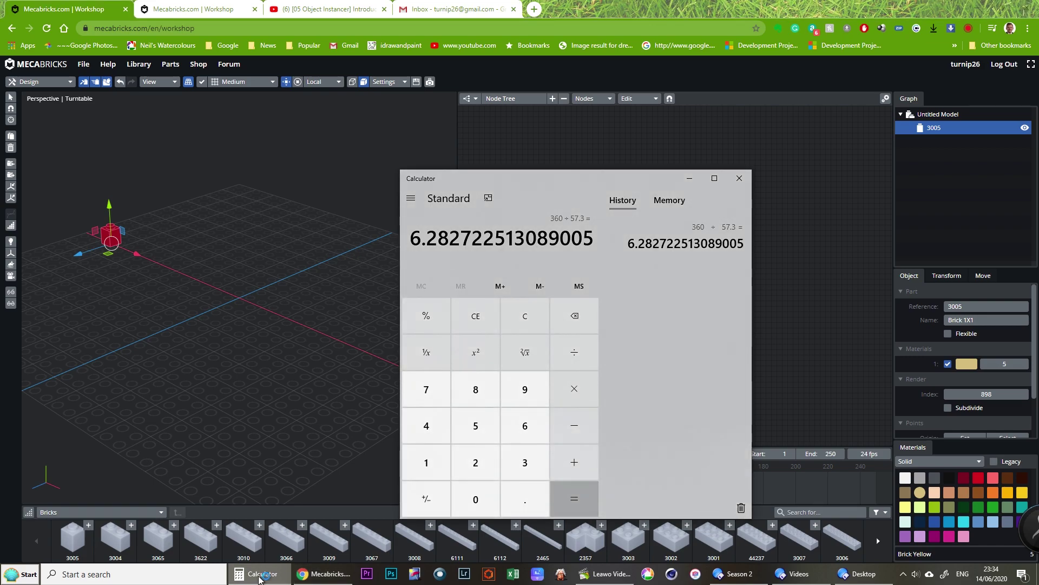
pyautogui.write('24')
pyautogui.press('*')
pyautogui.write('4')
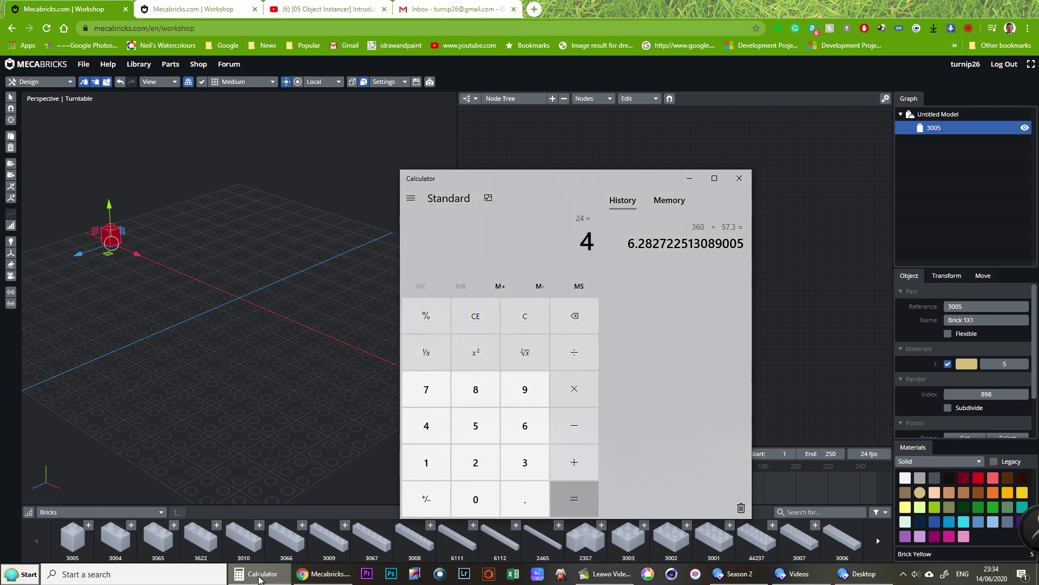
pyautogui.press('Return')
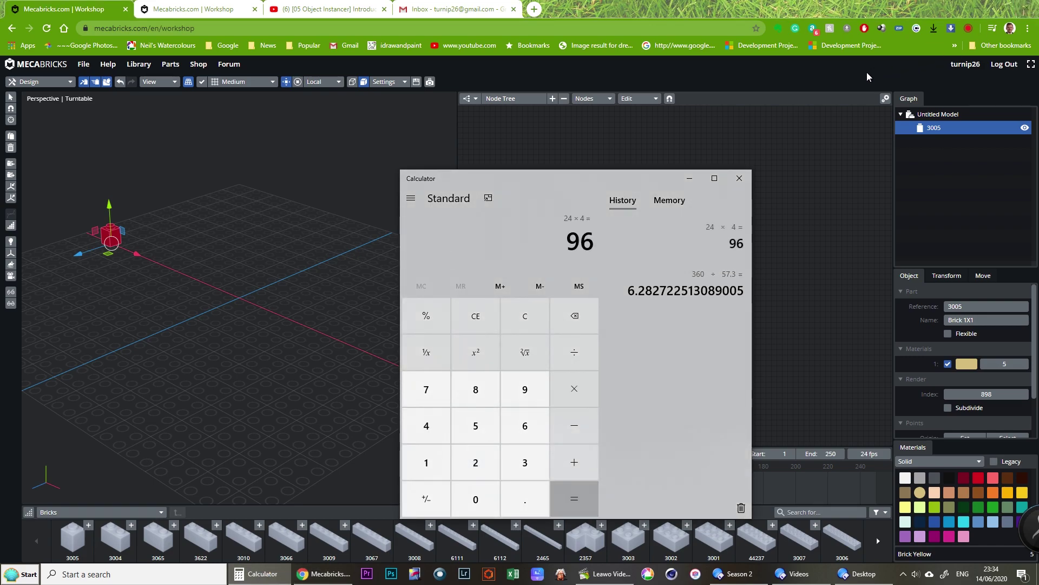
pyautogui.click(739, 178)
# Step: Set the animation's end frame to 96 and deselect the brick
pyautogui.click(817, 453)
pyautogui.write('96')
pyautogui.press('Return')
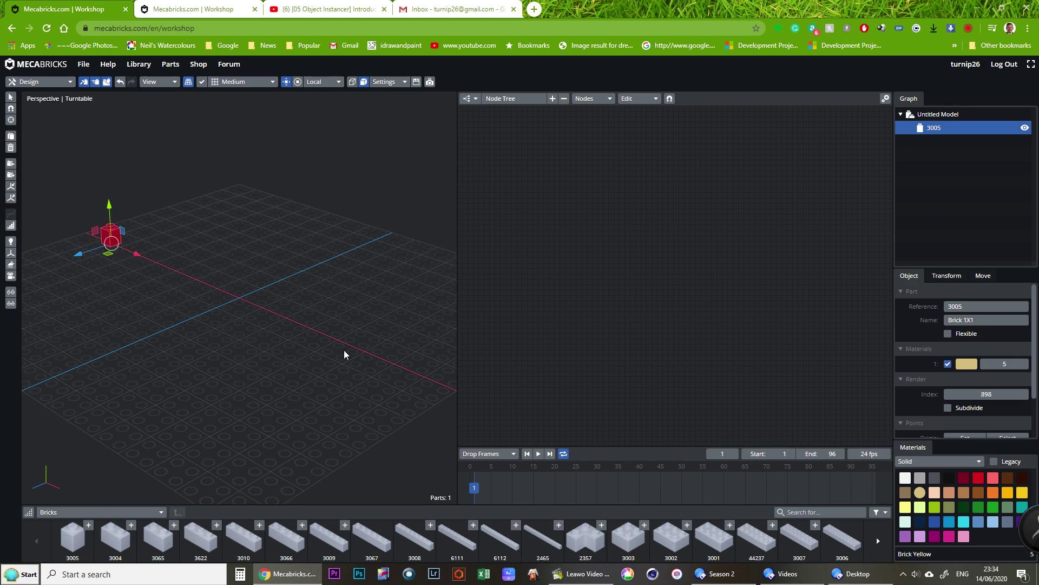
pyautogui.click(428, 379)
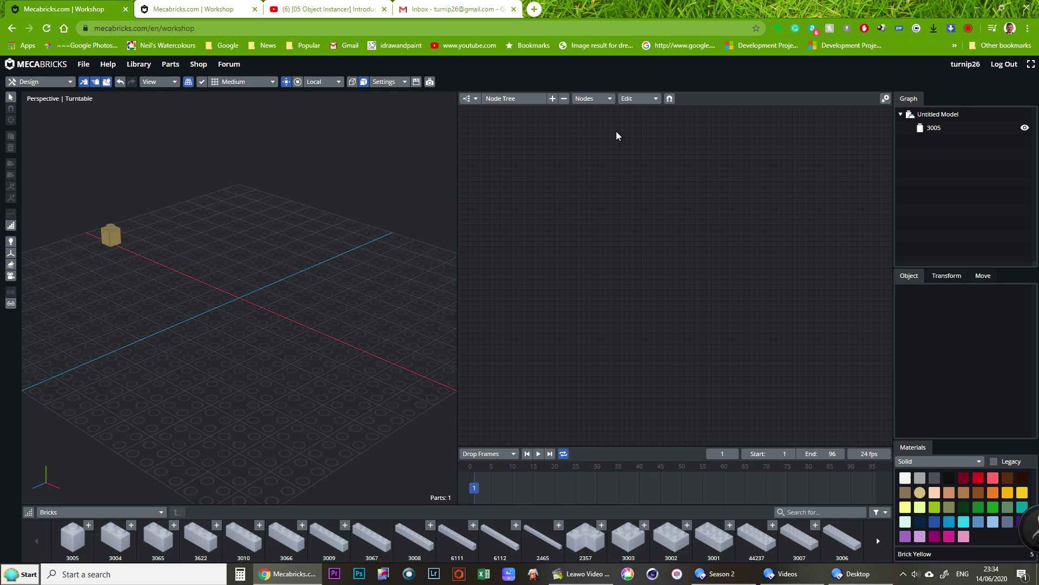
# Step: Add an animation Frame Info node near the upper corner of the node tree
pyautogui.click(597, 101)
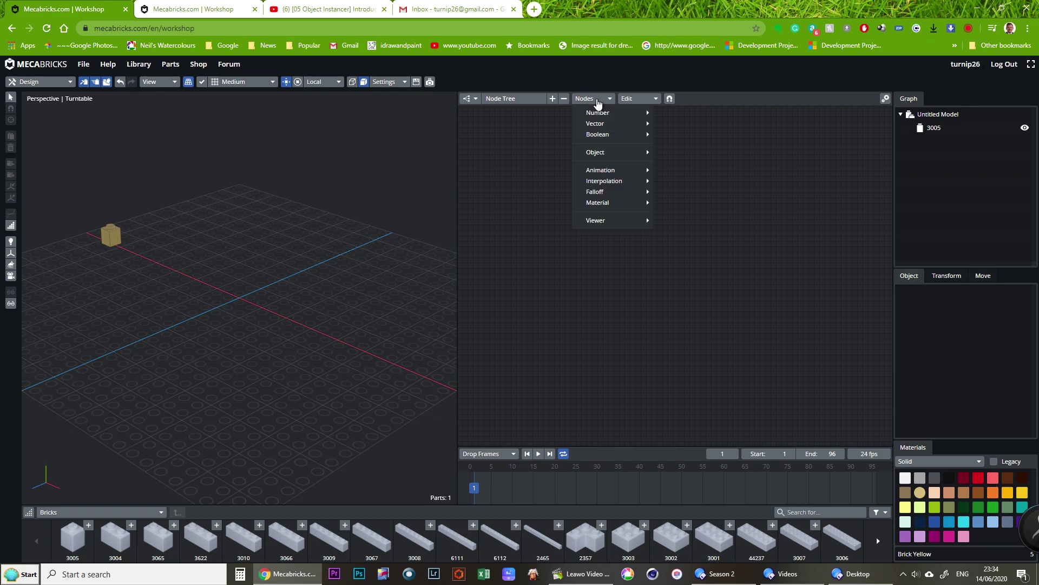
pyautogui.moveTo(603, 171)
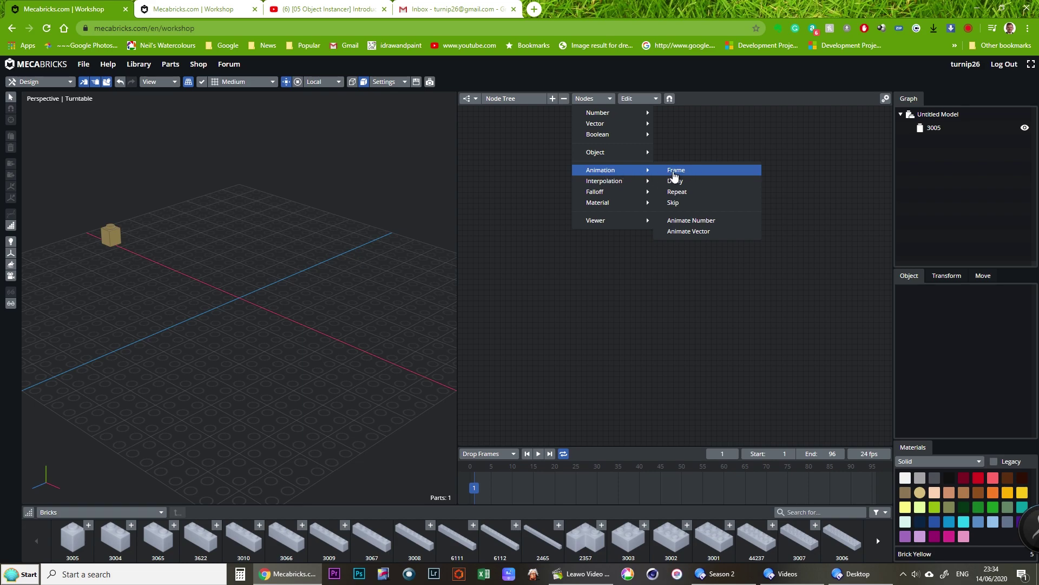
pyautogui.click(676, 170)
pyautogui.click(468, 128)
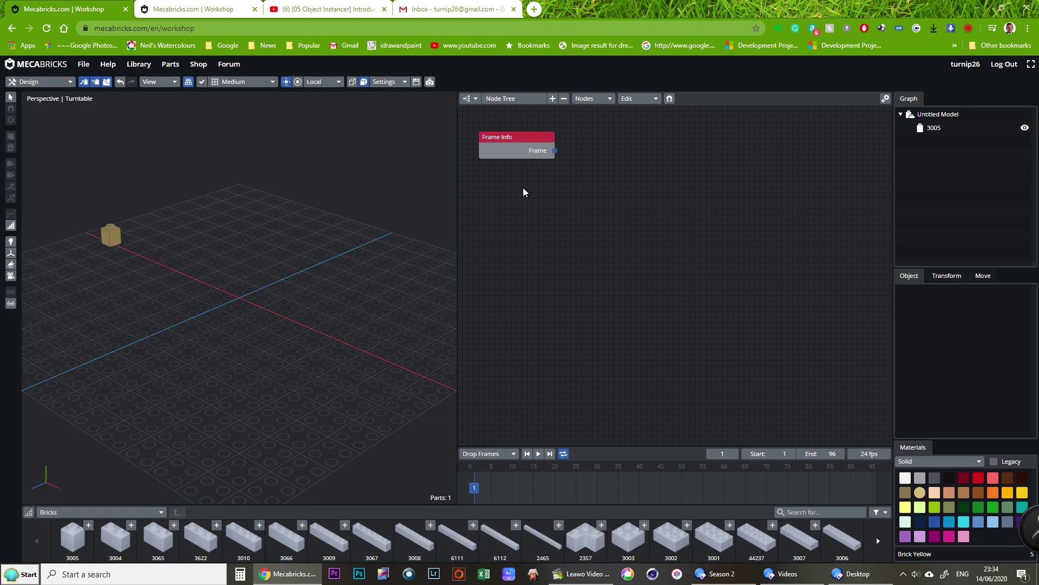
# Step: Play the animation briefly to check the frame playback and return the playhead to frame 1
pyautogui.click(538, 454)
pyautogui.click(538, 453)
pyautogui.moveTo(644, 489); pyautogui.dragTo(474, 487)
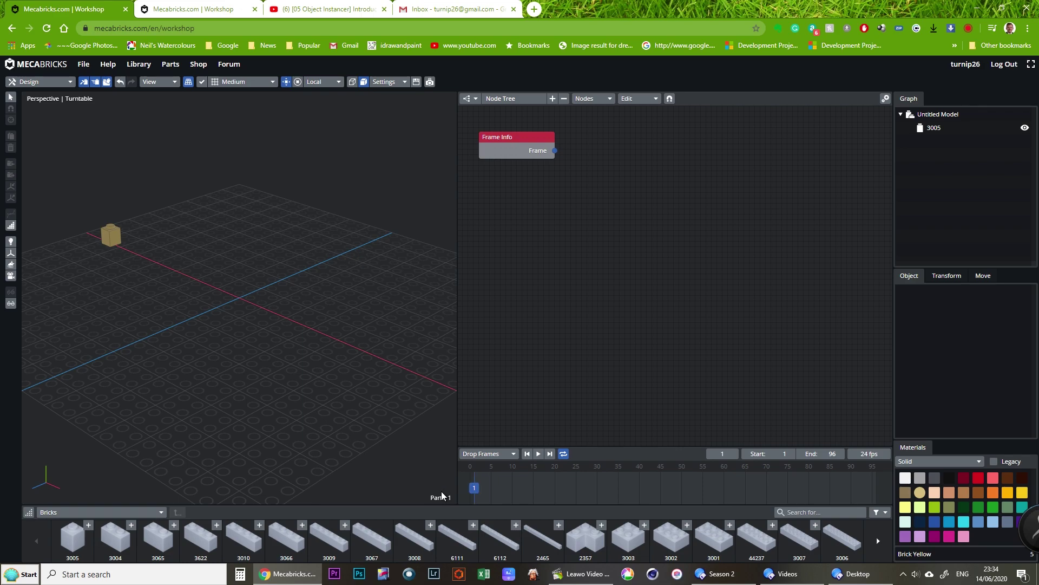
# Step: Add a Viewer node beside Frame Info, connect it to the Frame output, and test it by scrubbing the timeline
pyautogui.click(597, 100)
pyautogui.moveTo(607, 222)
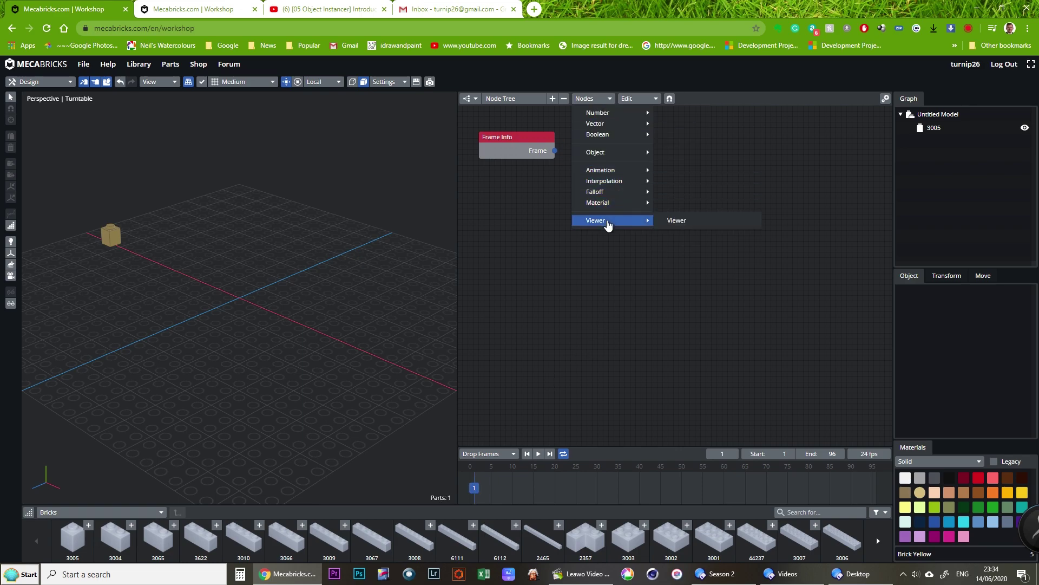
pyautogui.click(680, 224)
pyautogui.click(597, 134)
pyautogui.moveTo(595, 152); pyautogui.dragTo(555, 151)
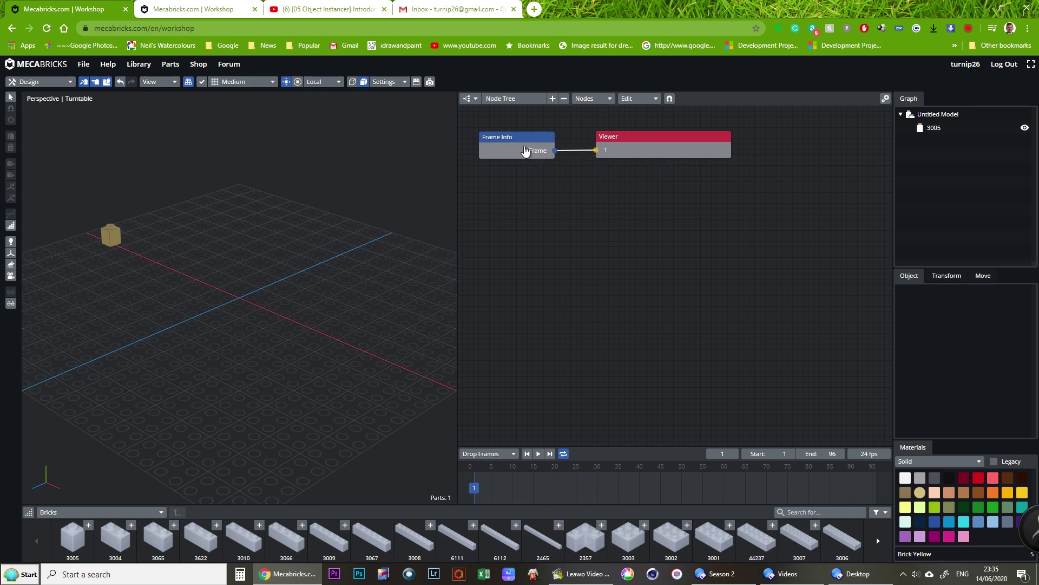
pyautogui.moveTo(473, 490); pyautogui.dragTo(449, 482)
pyautogui.moveTo(648, 142); pyautogui.dragTo(635, 144)
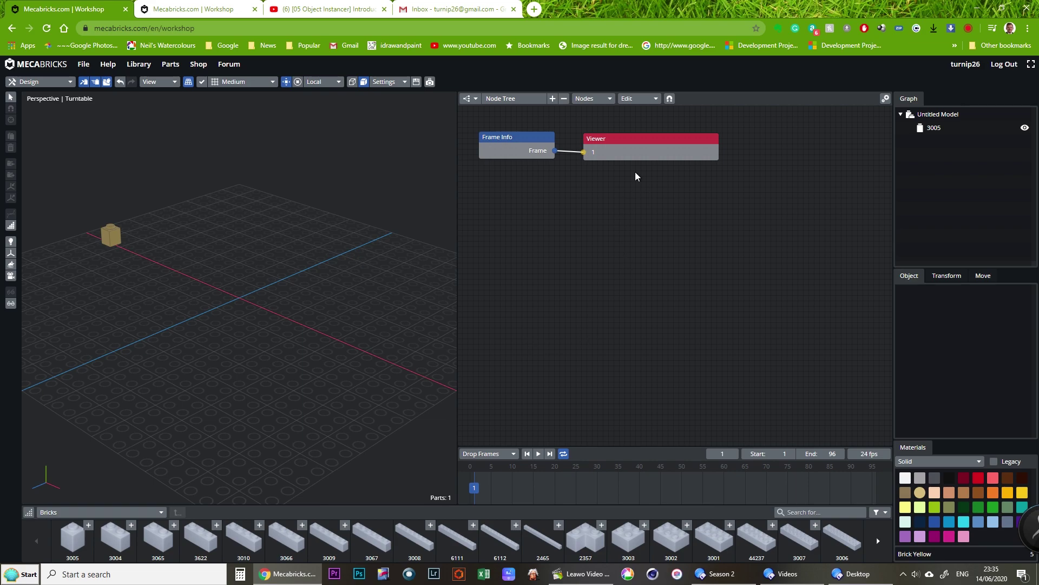
# Step: Add a number Math node using Add, with Frame as its first value and 1 as its second
pyautogui.click(601, 103)
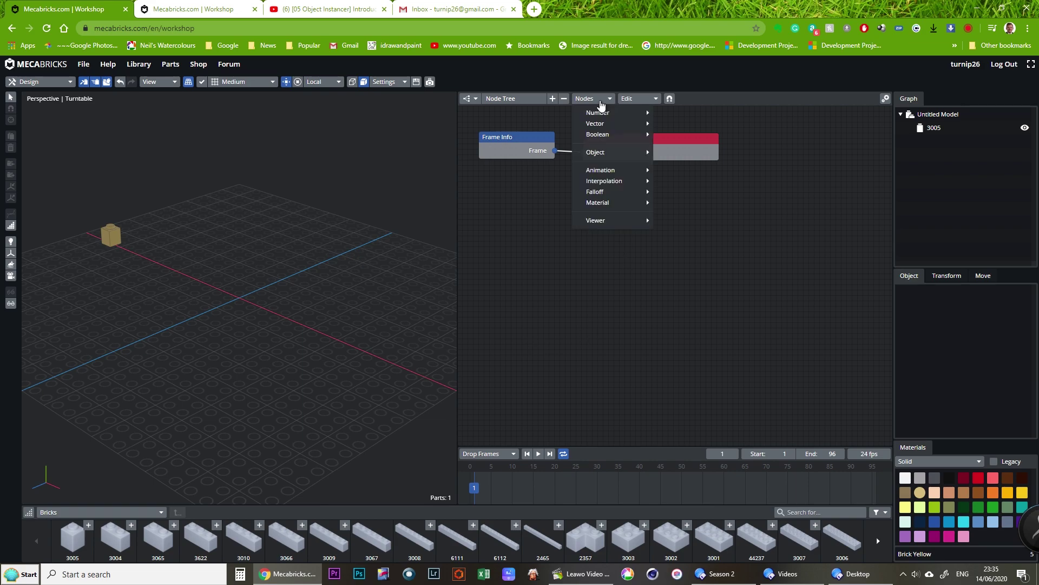
pyautogui.moveTo(603, 115)
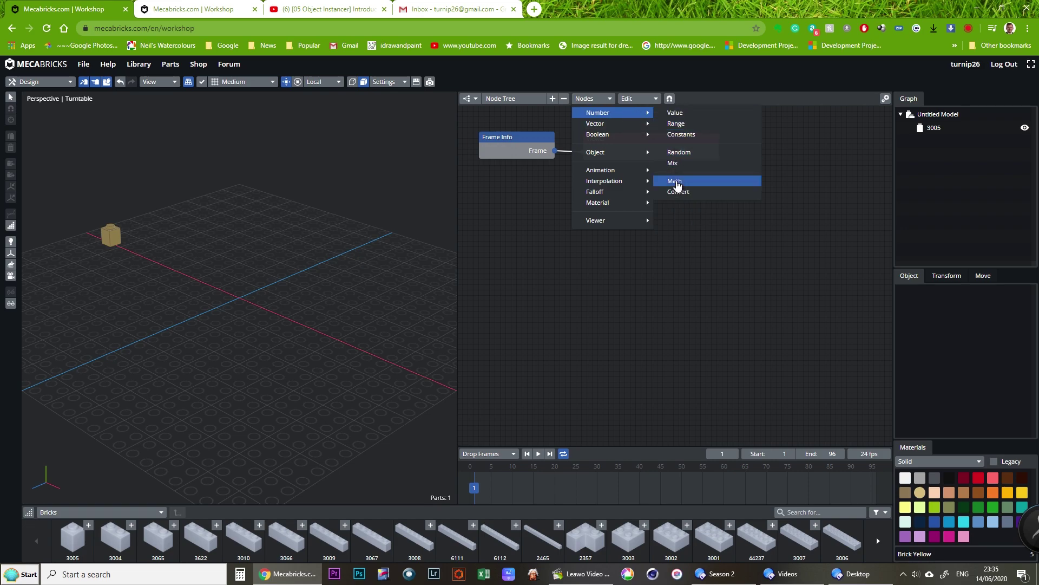
pyautogui.click(674, 181)
pyautogui.moveTo(675, 181); pyautogui.dragTo(605, 212)
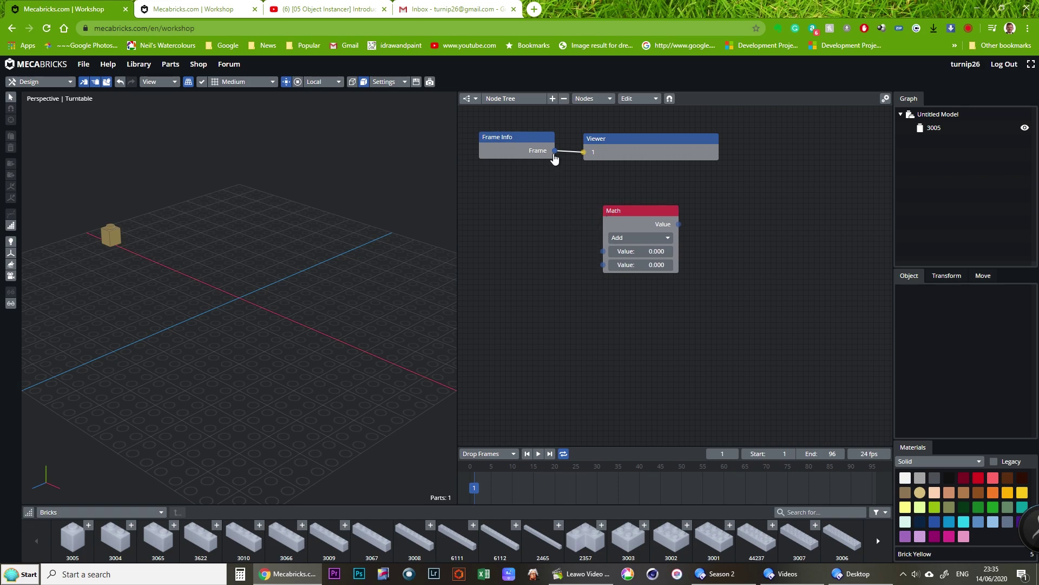
pyautogui.moveTo(595, 243); pyautogui.dragTo(555, 154)
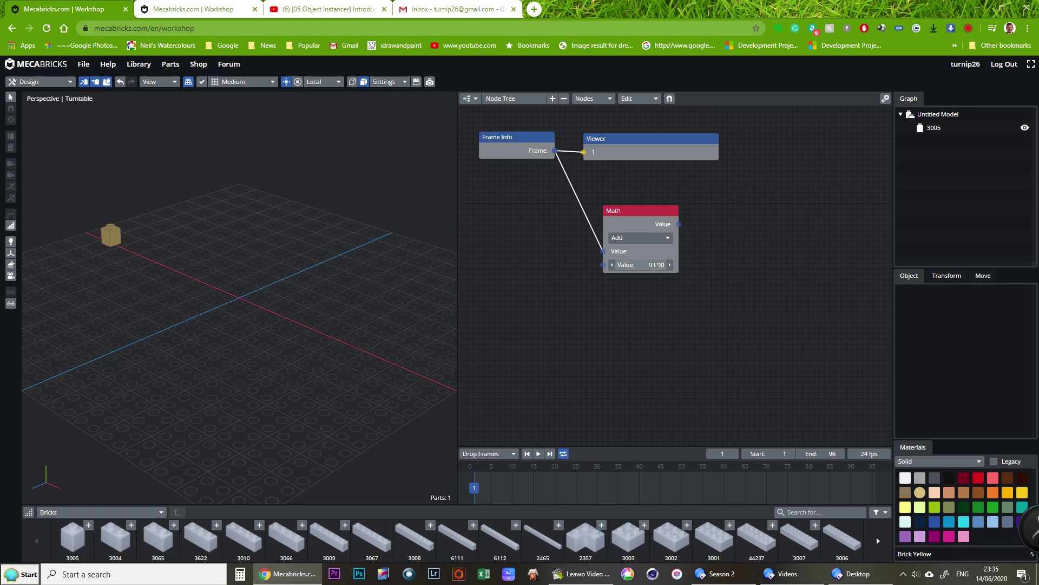
pyautogui.click(656, 264)
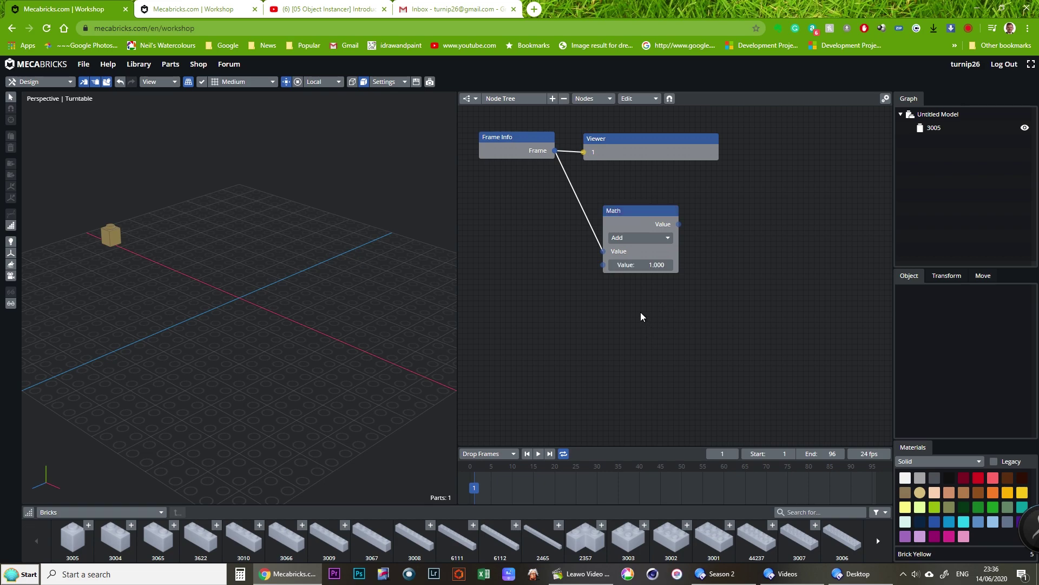
pyautogui.moveTo(646, 212); pyautogui.dragTo(621, 234)
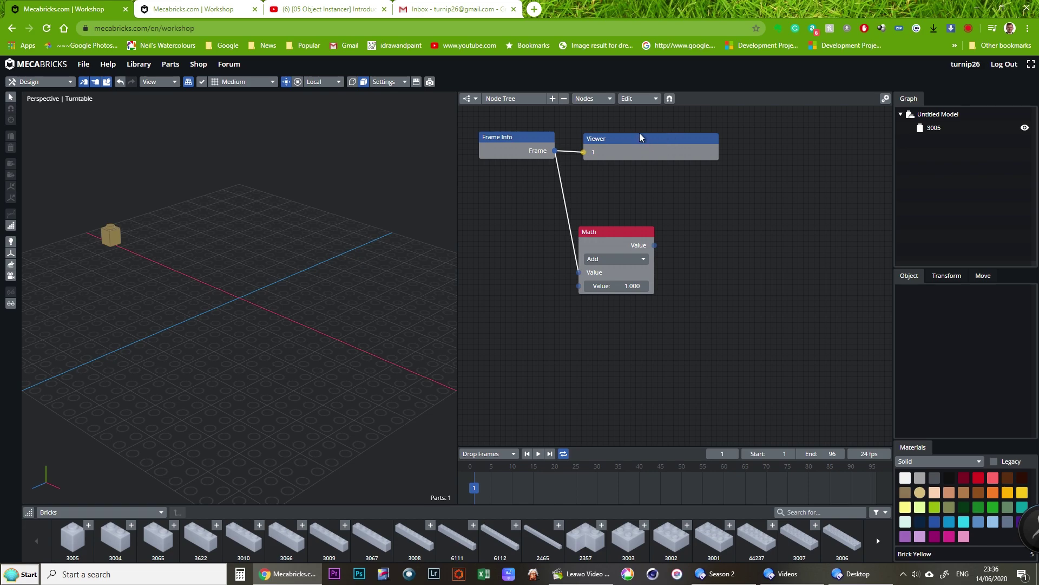
# Step: Add a second Viewer node connected to the Math node's output and spread the nodes apart
pyautogui.click(594, 98)
pyautogui.moveTo(632, 222)
pyautogui.click(676, 220)
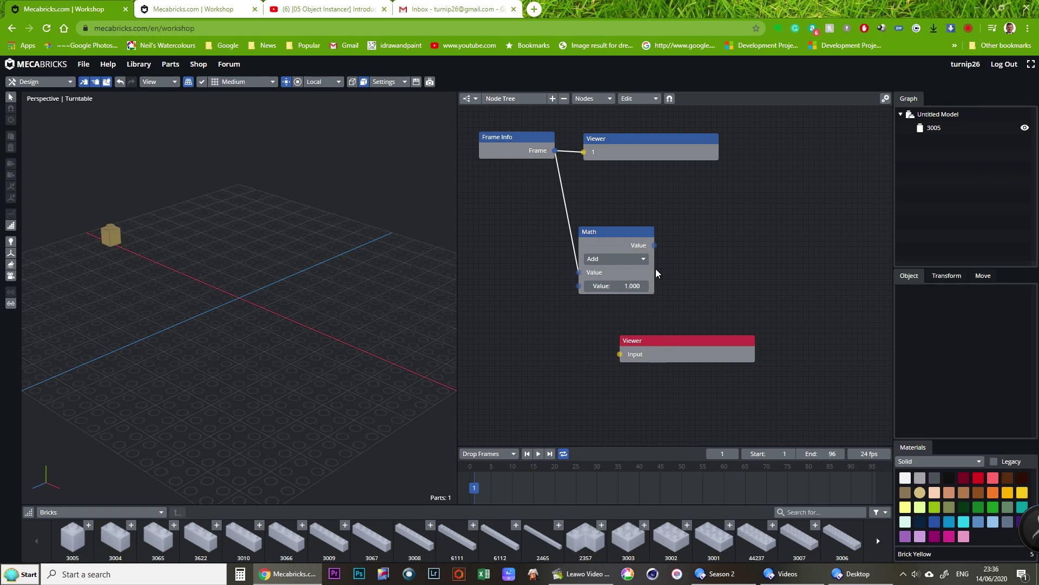
pyautogui.moveTo(654, 245); pyautogui.dragTo(727, 346)
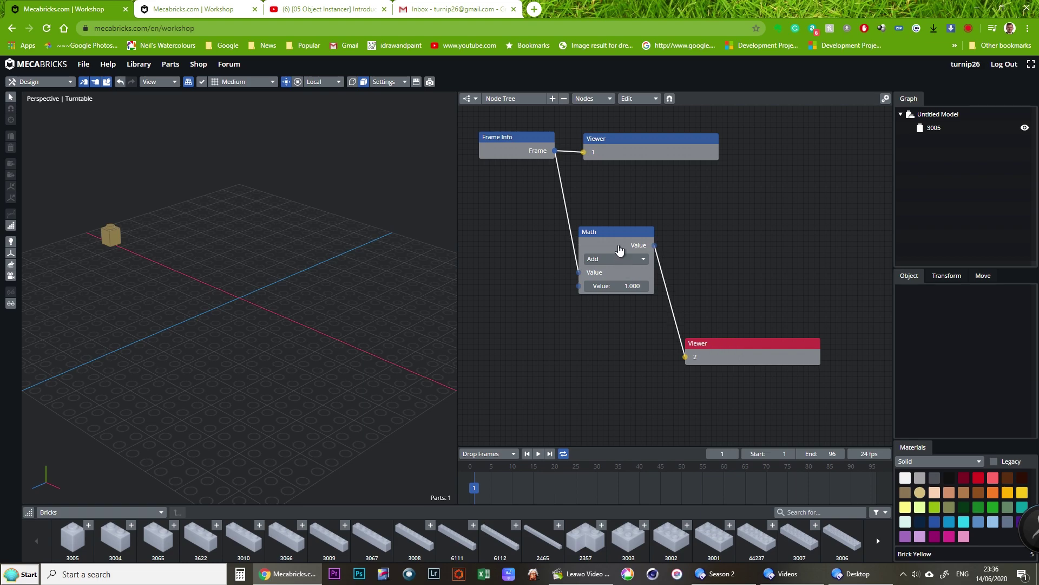
pyautogui.moveTo(615, 236); pyautogui.dragTo(601, 266)
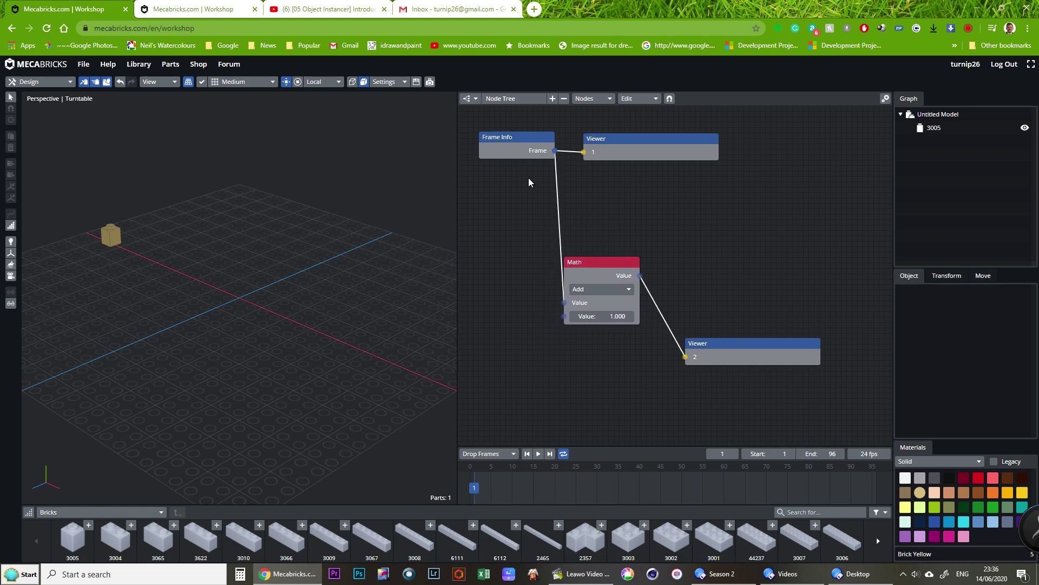
pyautogui.moveTo(520, 140); pyautogui.dragTo(498, 140)
pyautogui.moveTo(594, 279); pyautogui.dragTo(594, 252)
# Step: Play the animation to compare the two Viewer readings and return the playhead to frame 1
pyautogui.click(539, 455)
pyautogui.click(539, 455)
pyautogui.click(539, 454)
pyautogui.moveTo(801, 496); pyautogui.dragTo(447, 498)
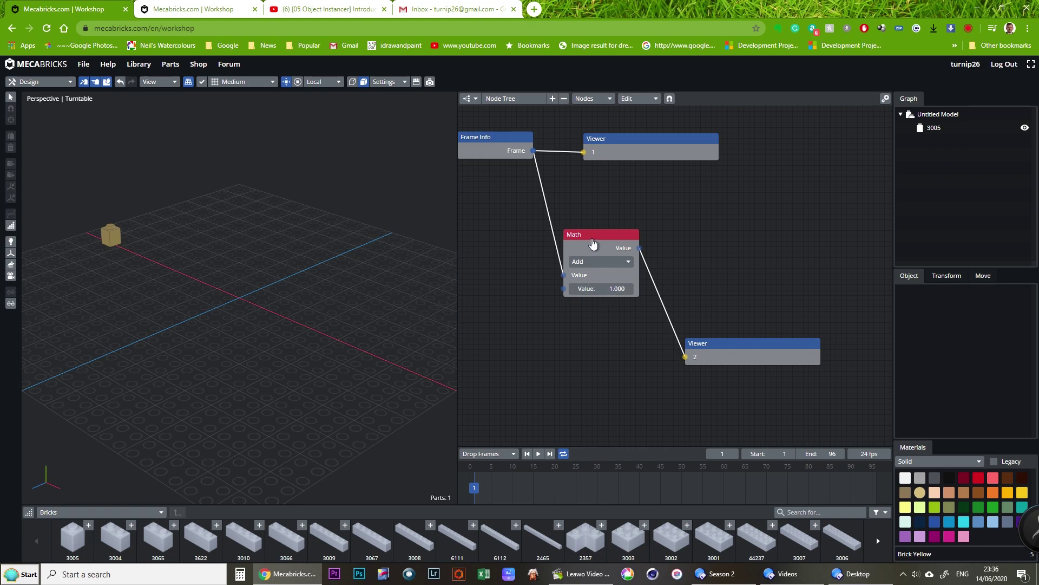
# Step: Move the Math node and its Viewer aside and add a Combine Vector node with the Math value feeding X
pyautogui.moveTo(595, 240); pyautogui.dragTo(497, 244)
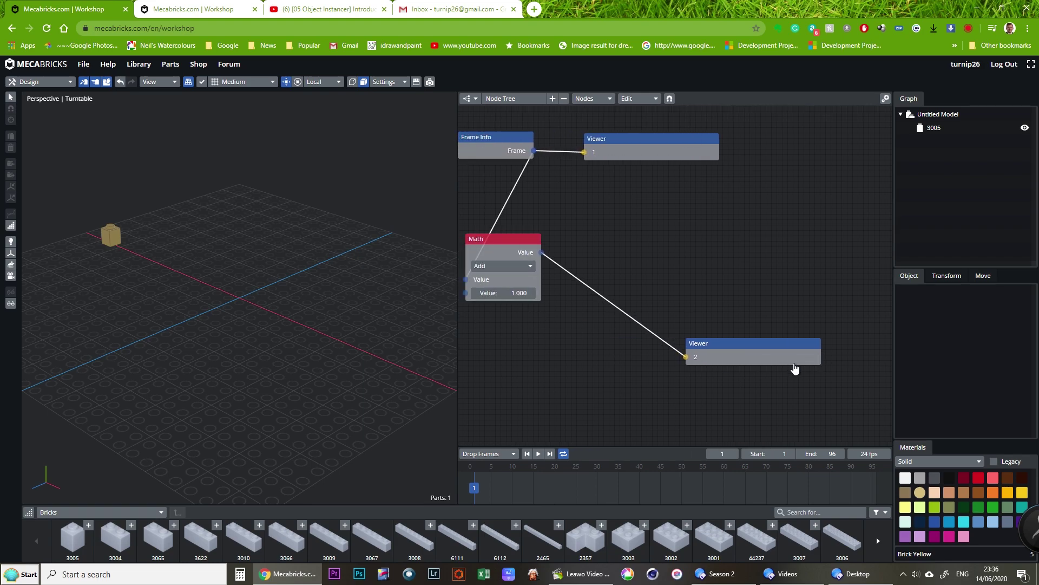
pyautogui.moveTo(779, 348); pyautogui.dragTo(567, 362)
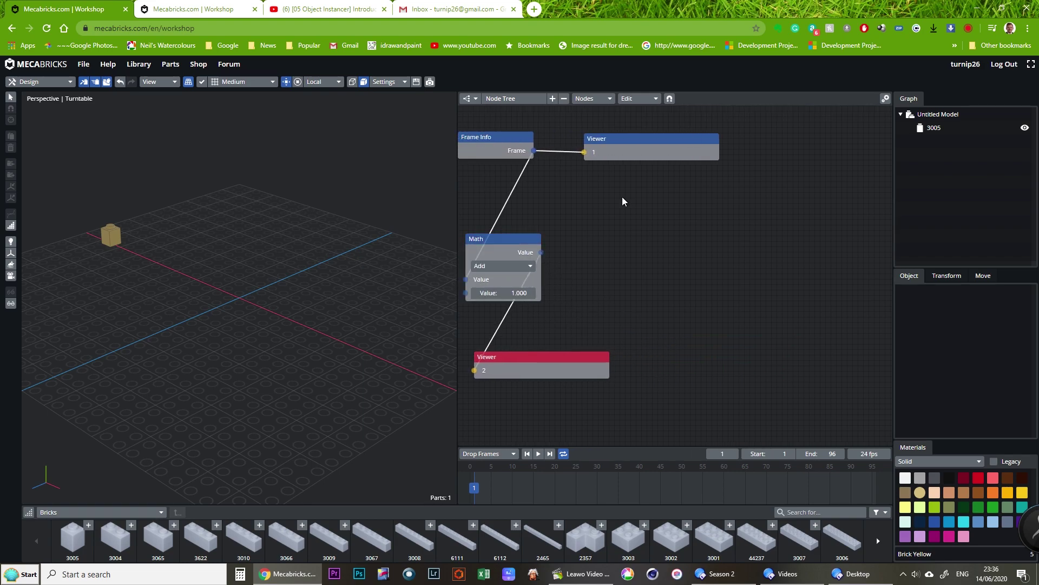
pyautogui.click(597, 102)
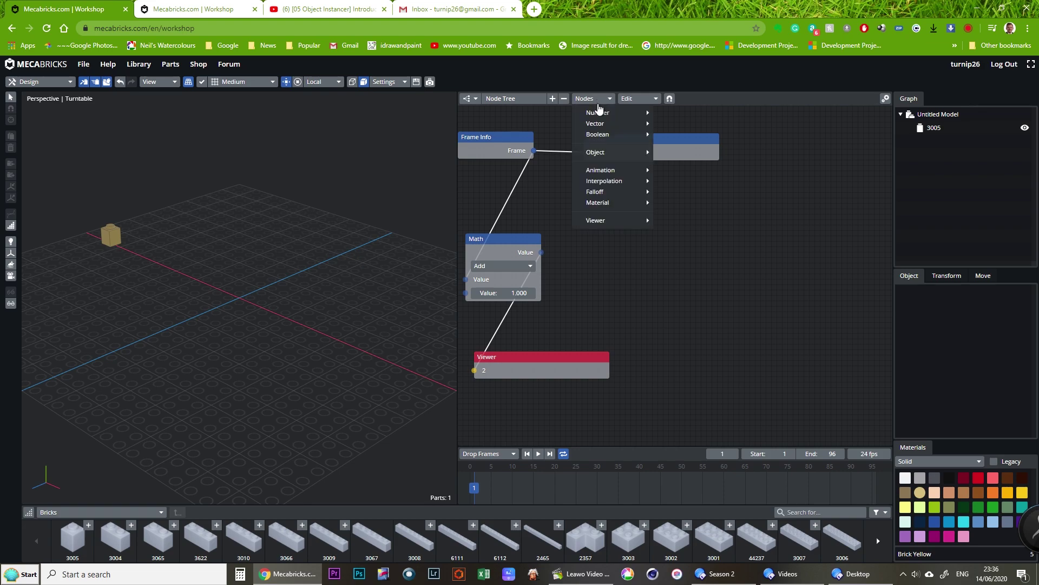
pyautogui.moveTo(598, 115)
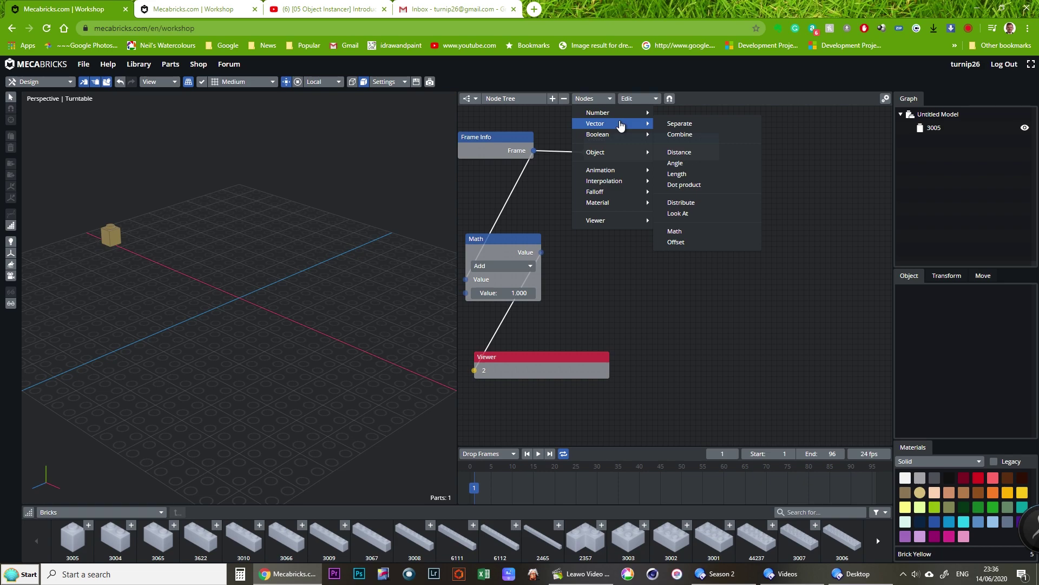
pyautogui.click(675, 135)
pyautogui.moveTo(674, 138); pyautogui.dragTo(641, 218)
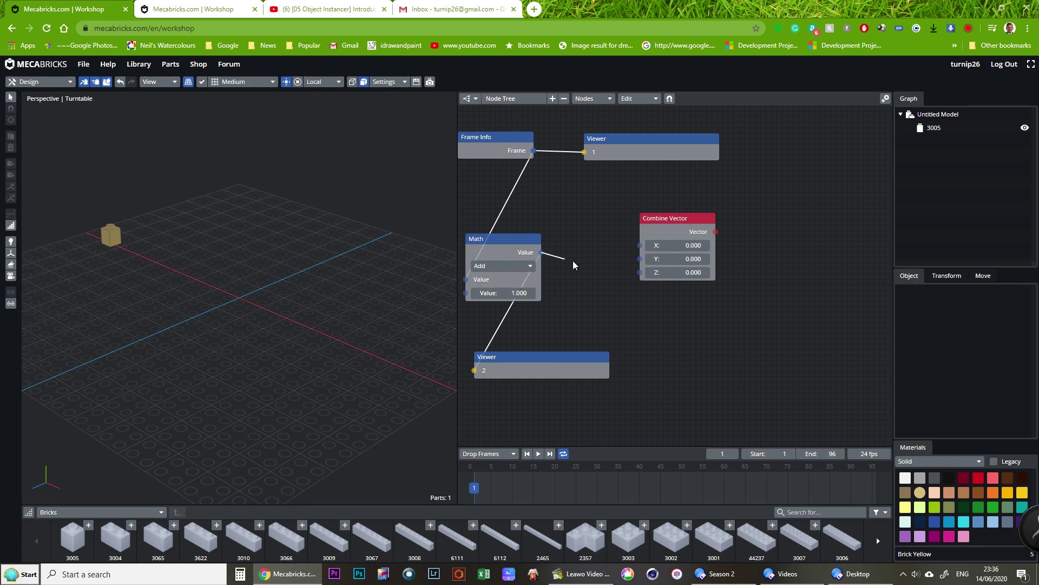
pyautogui.moveTo(635, 252); pyautogui.dragTo(643, 250)
pyautogui.moveTo(542, 252); pyautogui.dragTo(615, 226)
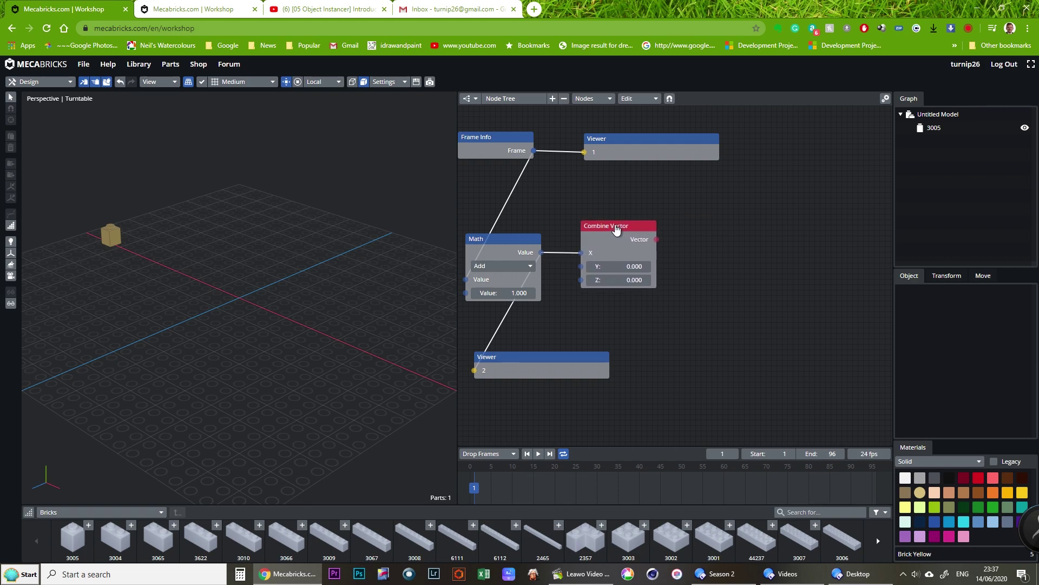
# Step: Add a Transforms Output node, enable its X location, and connect the combined vector to its Location input
pyautogui.click(639, 99)
pyautogui.click(590, 101)
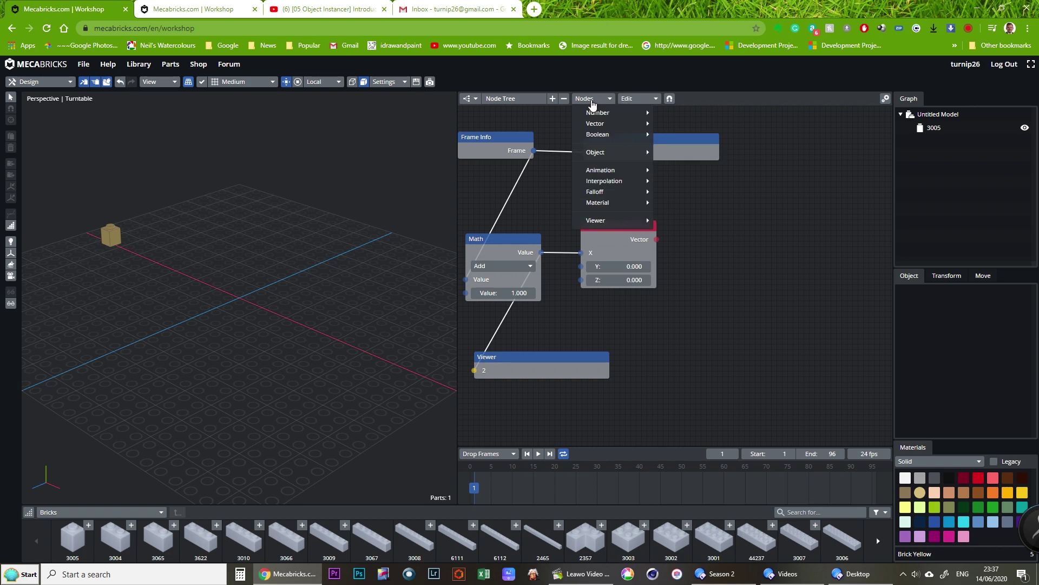
pyautogui.moveTo(600, 119)
pyautogui.moveTo(600, 154)
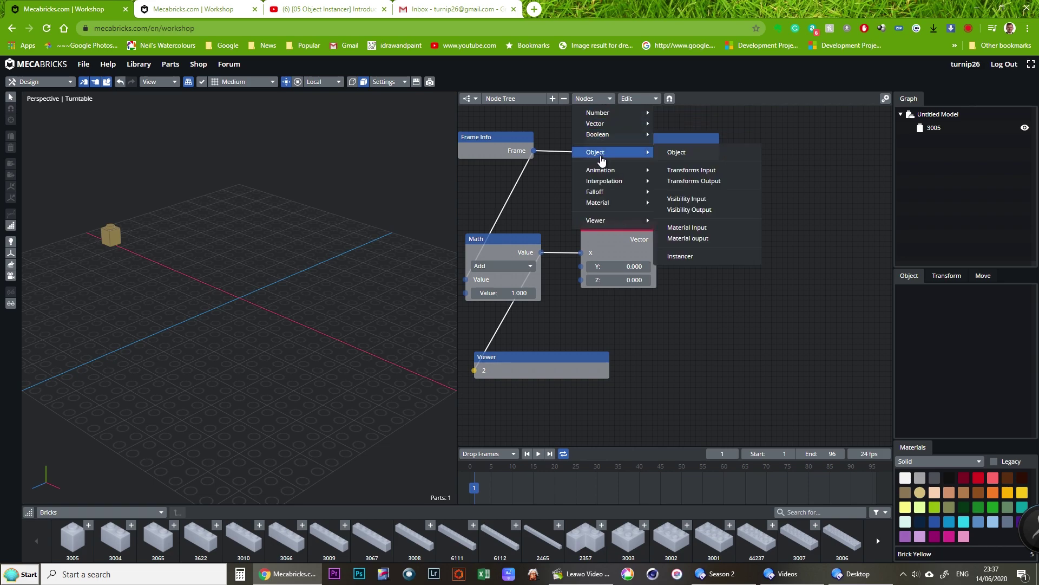
pyautogui.click(677, 182)
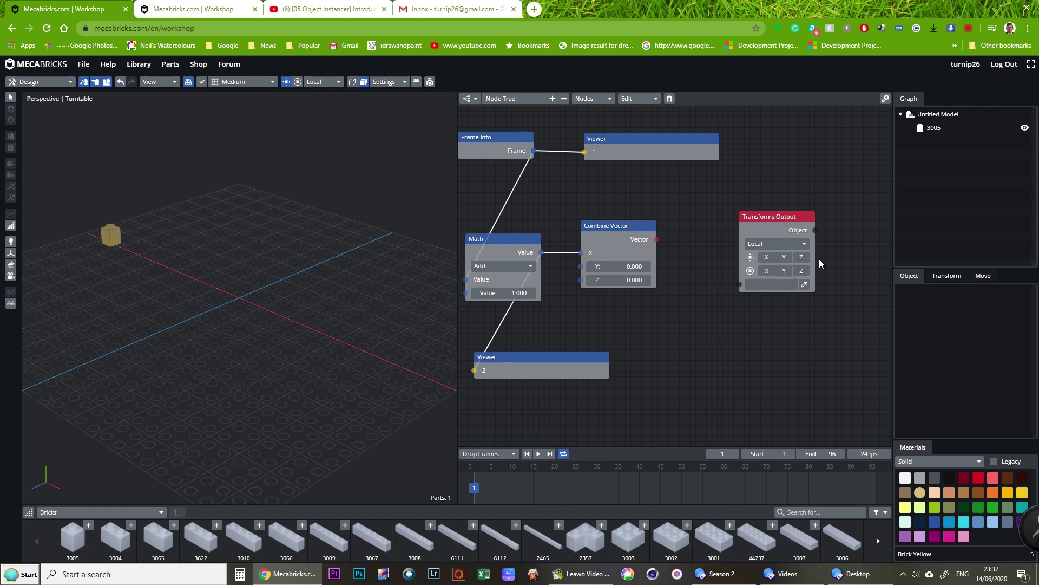
pyautogui.click(769, 261)
pyautogui.moveTo(657, 240); pyautogui.dragTo(742, 306)
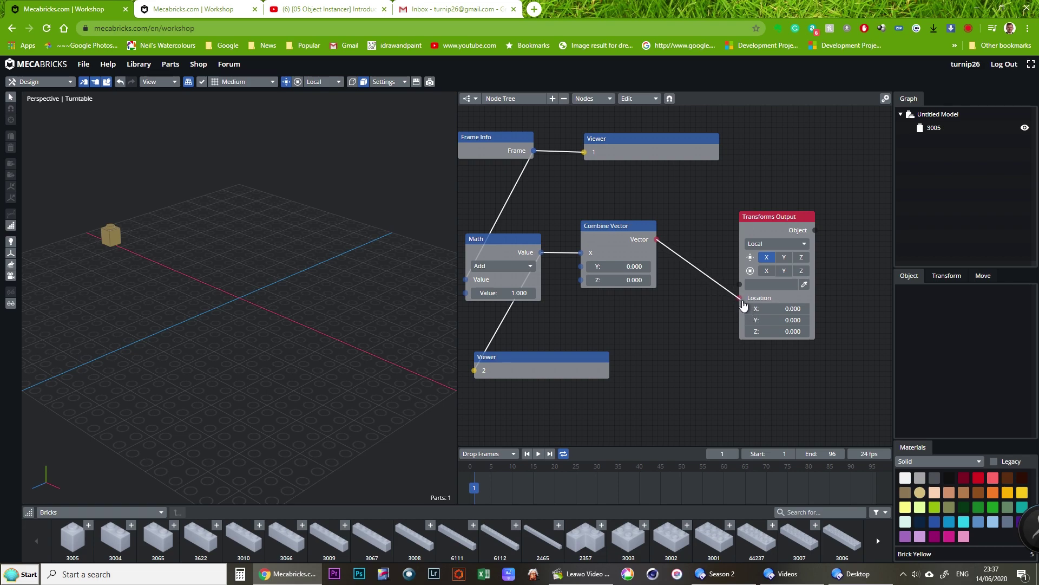
# Step: Assign brick 3005 as the Transforms Output node's object and play the animation, moving the Math output's Viewer clear of the links
pyautogui.moveTo(744, 302); pyautogui.dragTo(656, 240)
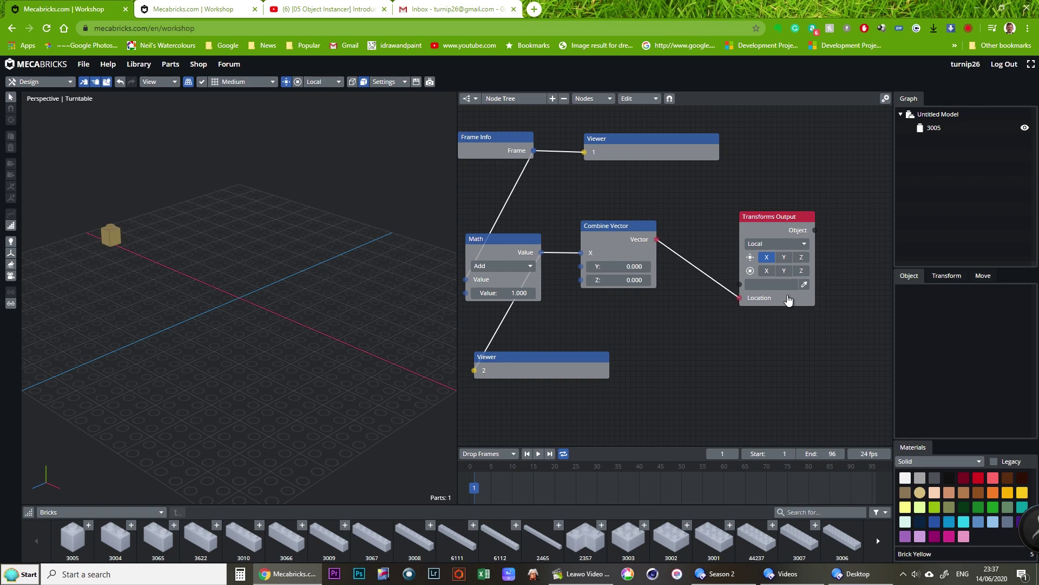
pyautogui.click(538, 454)
pyautogui.click(538, 457)
pyautogui.moveTo(613, 489); pyautogui.dragTo(456, 494)
pyautogui.click(112, 237)
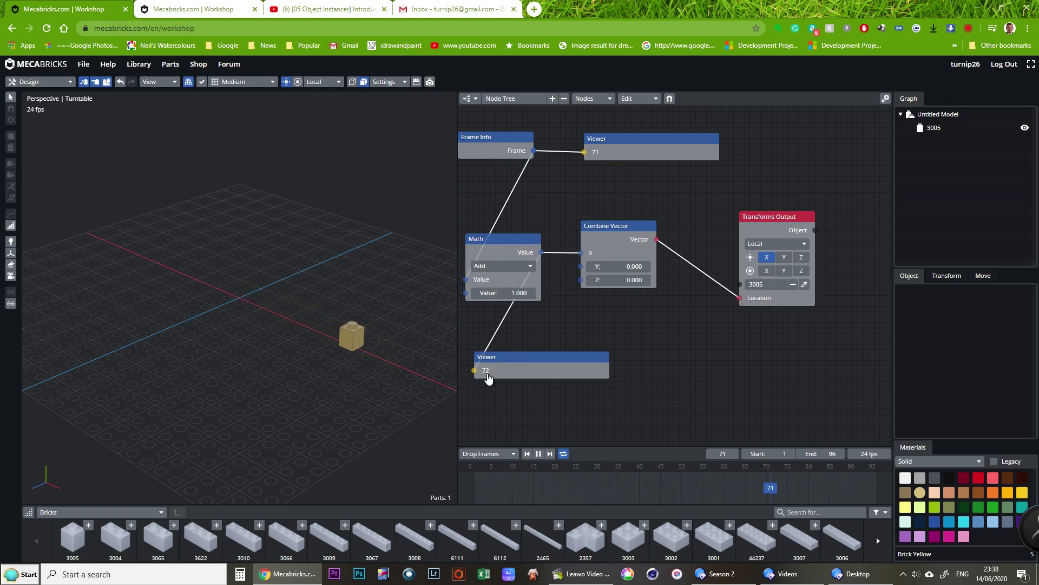
pyautogui.moveTo(544, 360); pyautogui.dragTo(638, 370)
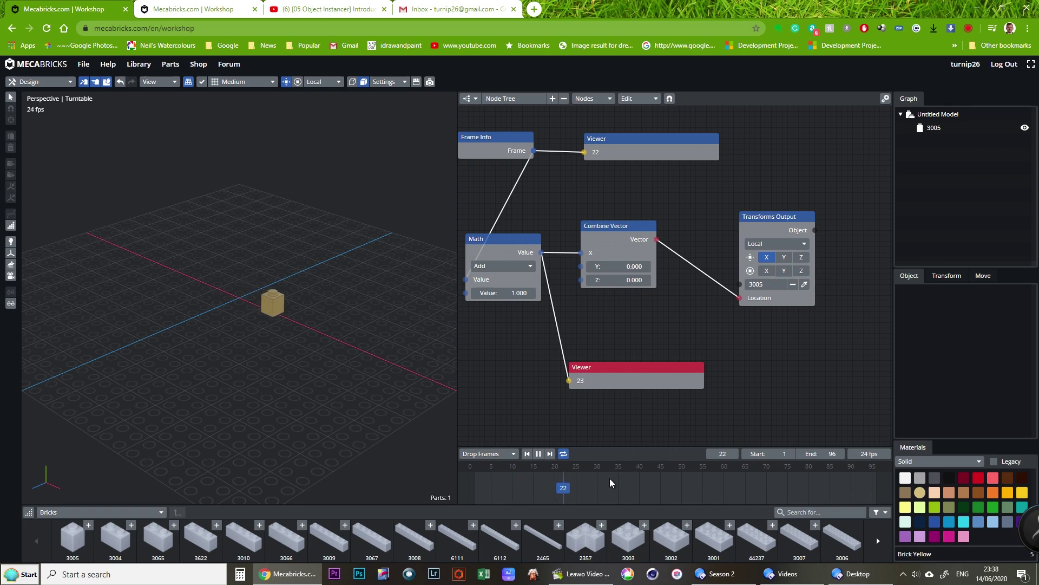
pyautogui.click(538, 455)
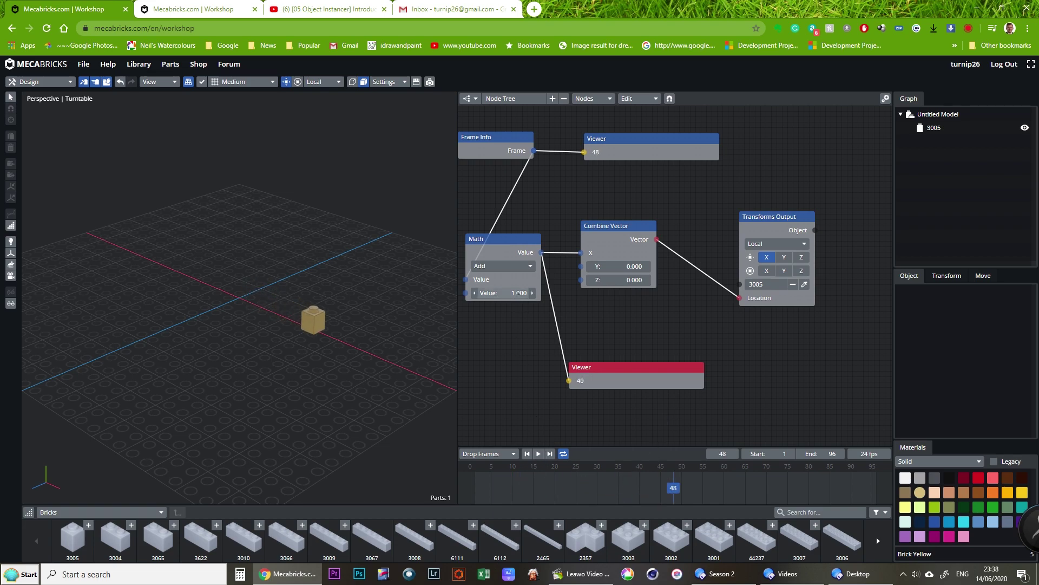
# Step: Set the Math node's added value to 2 and play the animation to check the offset
pyautogui.click(532, 294)
pyautogui.moveTo(509, 295)
pyautogui.mouseDown()
pyautogui.moveTo(530, 293)
pyautogui.moveTo(514, 297)
pyautogui.mouseUp()
pyautogui.click(514, 297)
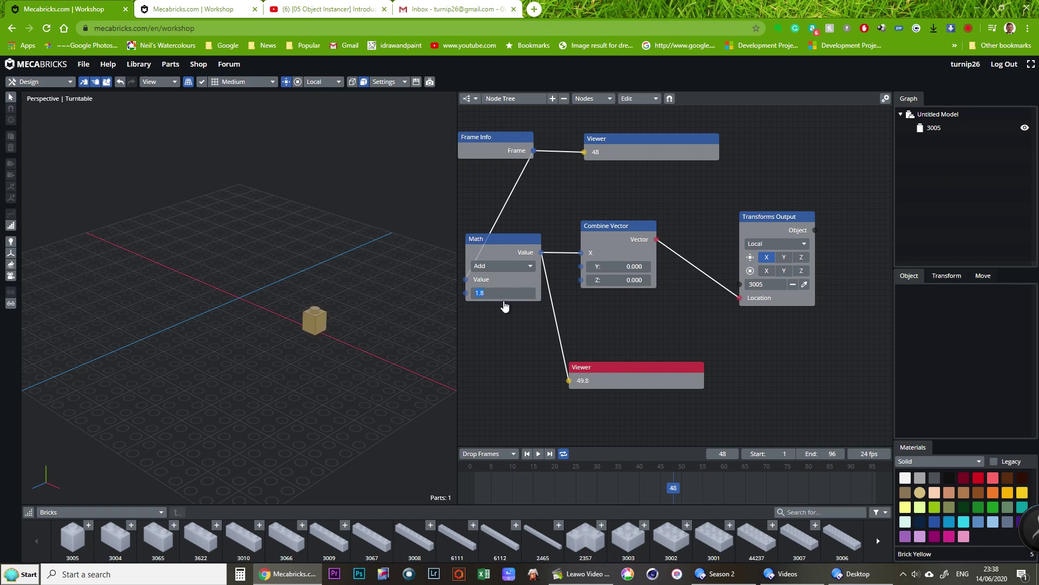
pyautogui.write('2')
pyautogui.click(538, 454)
pyautogui.click(538, 454)
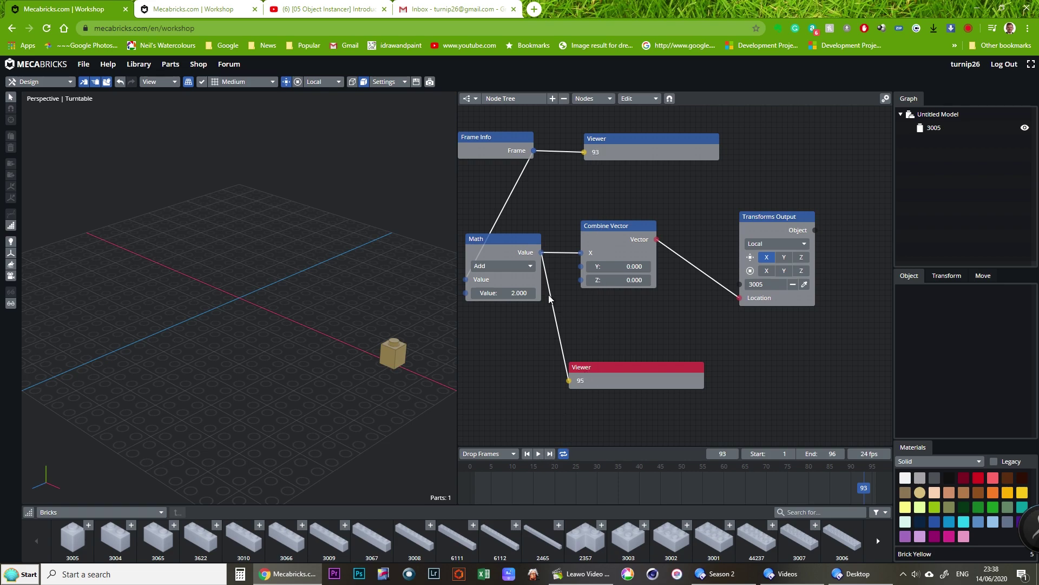
# Step: Change the Math operation to Multiply with a value of 1 and play the animation
pyautogui.click(517, 266)
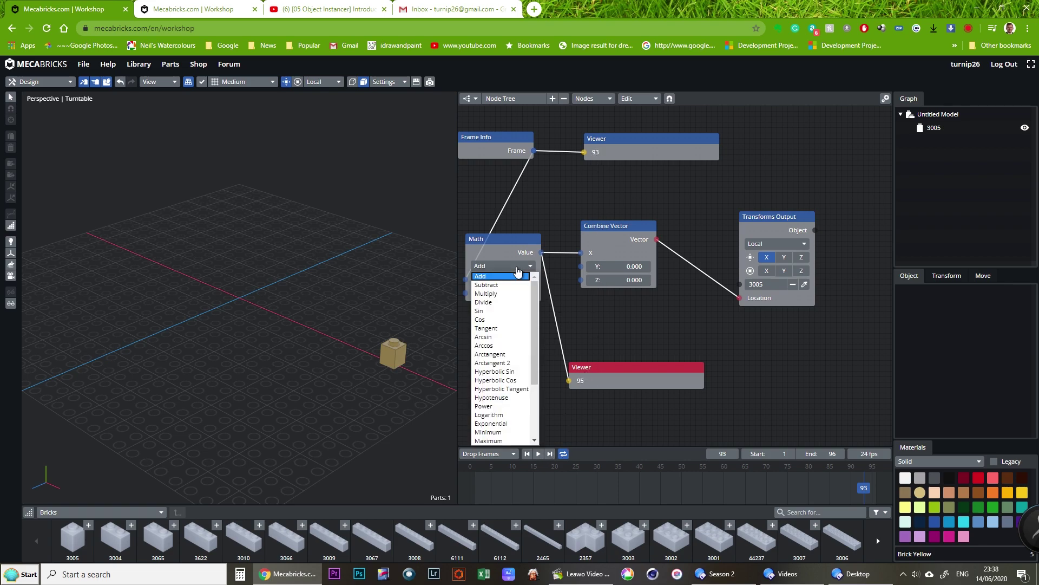
pyautogui.click(490, 293)
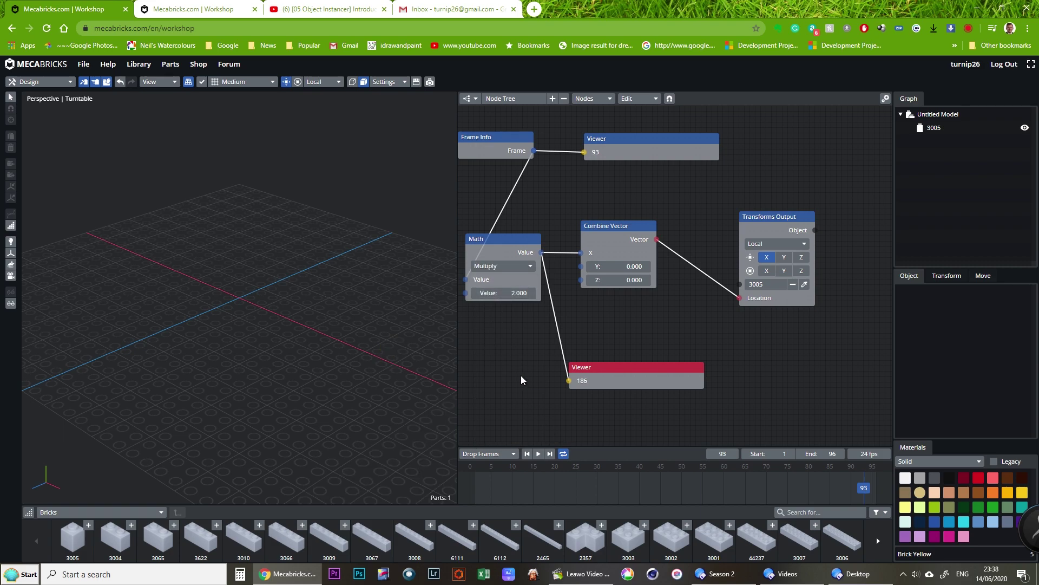
pyautogui.click(523, 293)
pyautogui.press('Return')
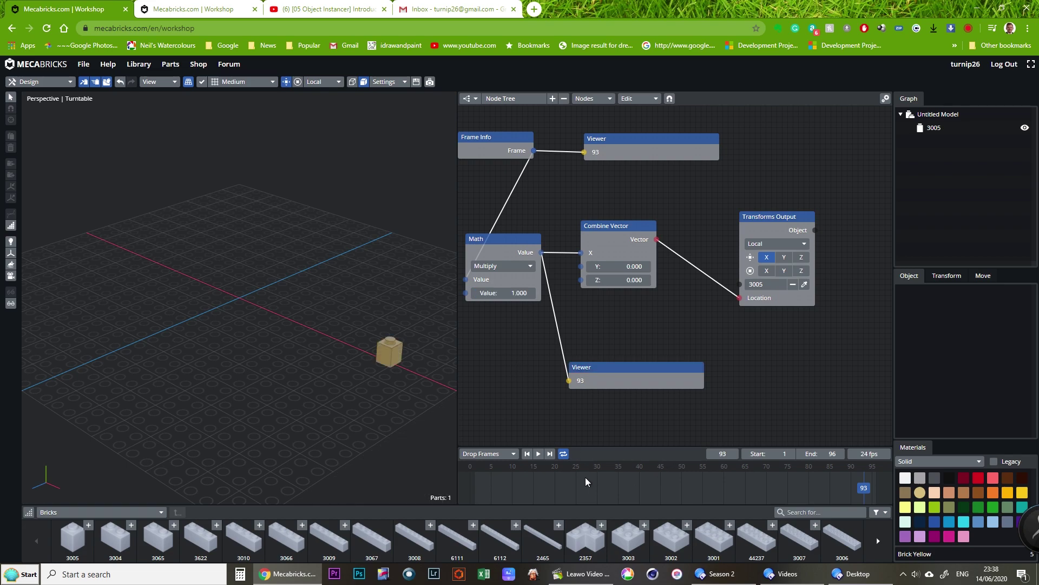
pyautogui.click(538, 454)
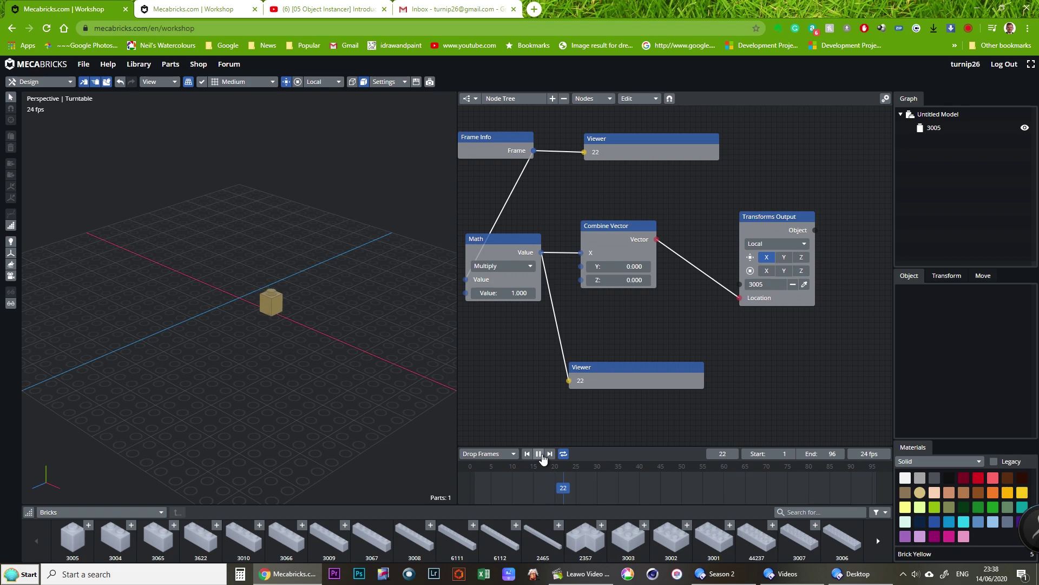
pyautogui.click(541, 455)
# Step: Set the Math node's multiplier to 2 and play the animation to compare the brick's speed
pyautogui.click(518, 294)
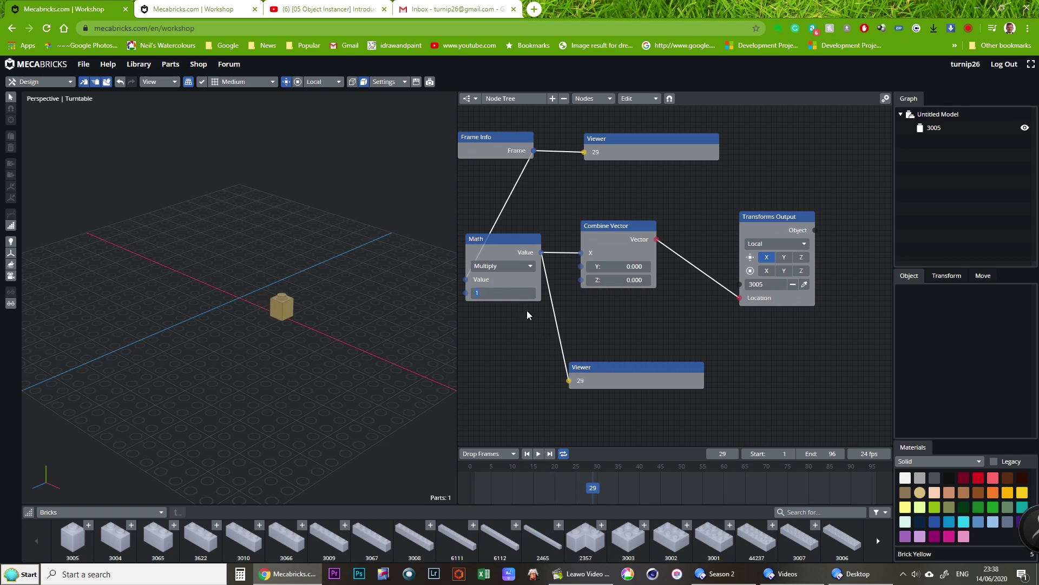
pyautogui.write('2')
pyautogui.click(538, 455)
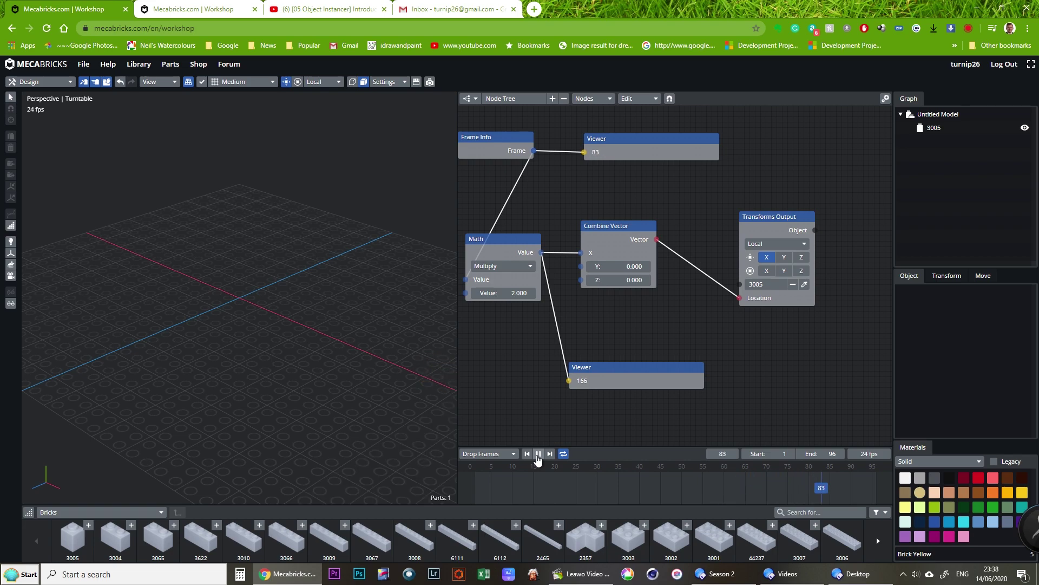
pyautogui.click(538, 455)
pyautogui.click(538, 455)
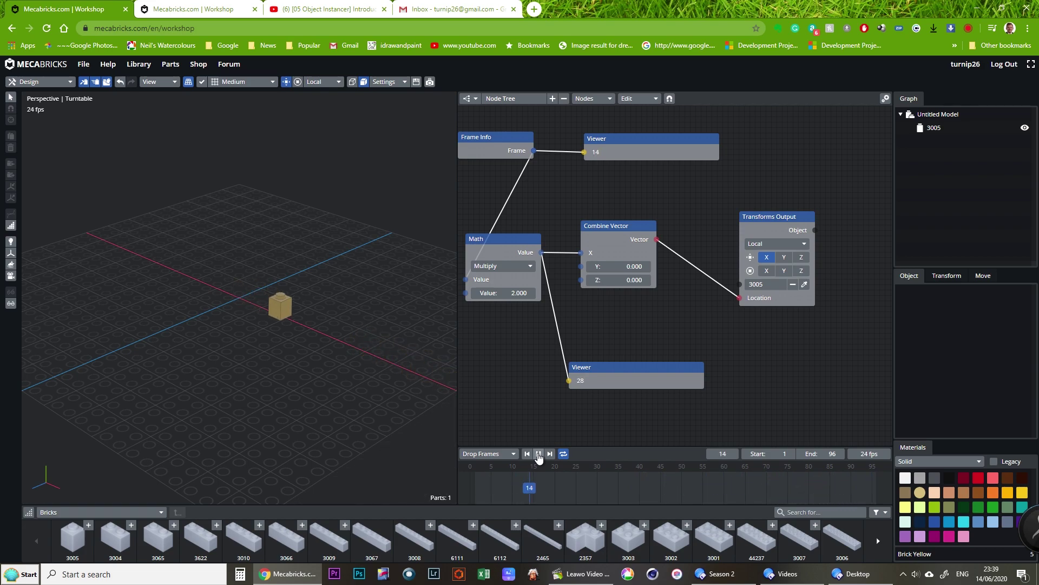
pyautogui.click(538, 454)
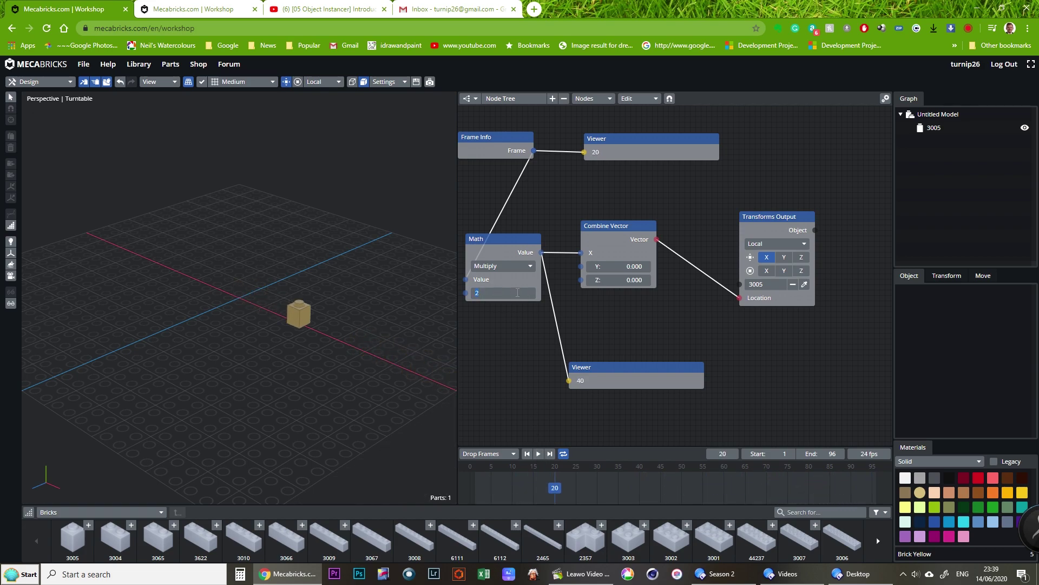
# Step: Set the multiplier back to 1 and play the animation again
pyautogui.write('1')
pyautogui.click(518, 377)
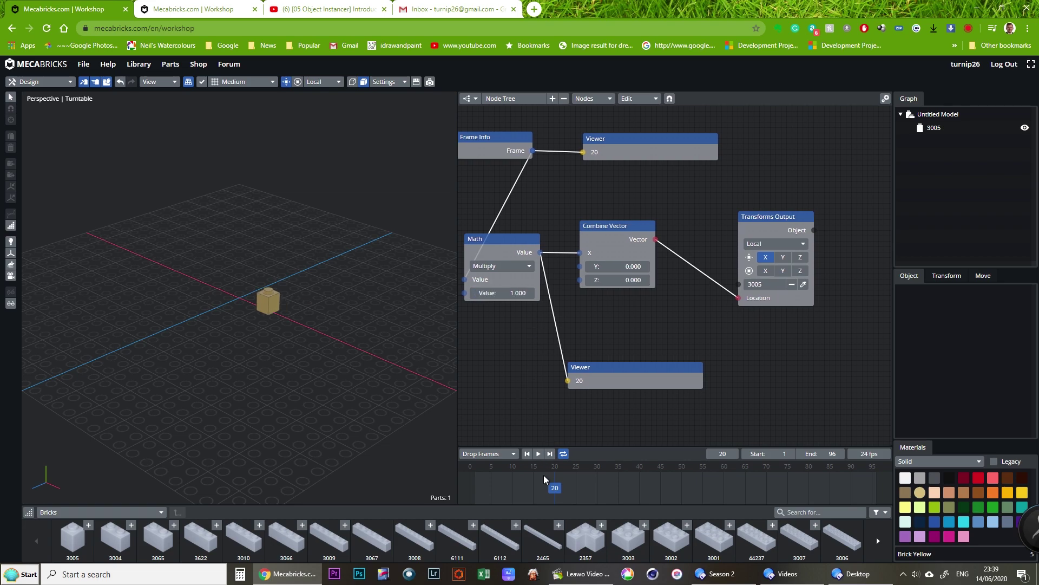
pyautogui.click(537, 455)
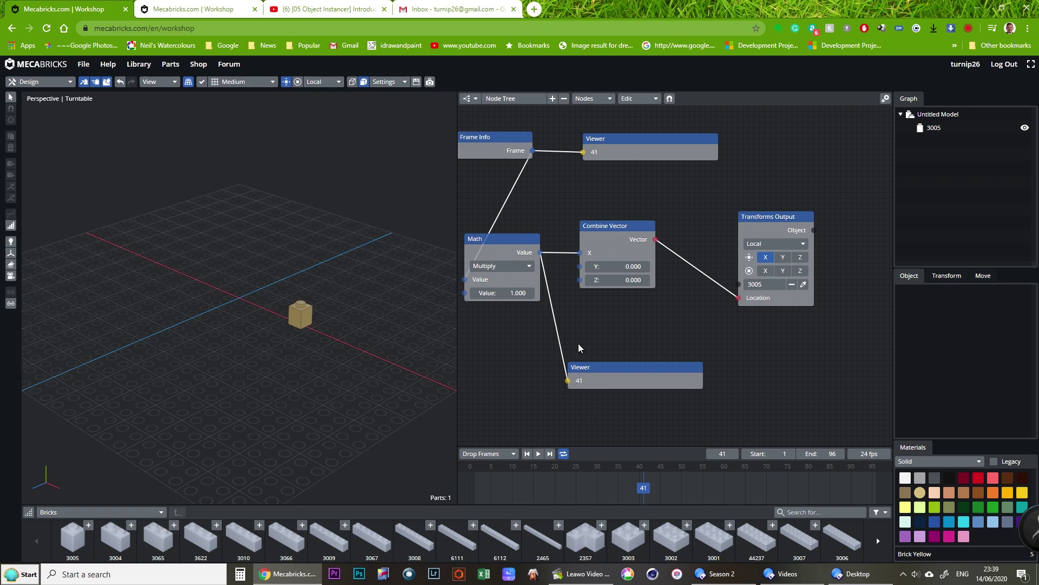
pyautogui.click(538, 454)
# Step: Replace the Math node with a direct link from Frame Info to Combine Vector's X, delete its leftover Viewer and play the animation
pyautogui.moveTo(505, 245); pyautogui.dragTo(499, 331)
pyautogui.press('Delete')
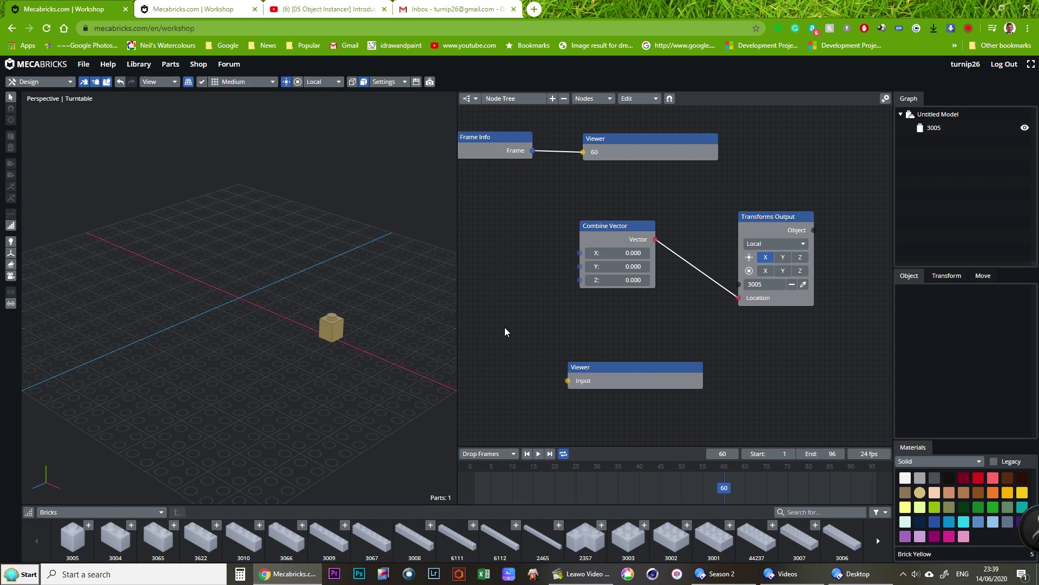
pyautogui.moveTo(564, 233); pyautogui.dragTo(581, 260)
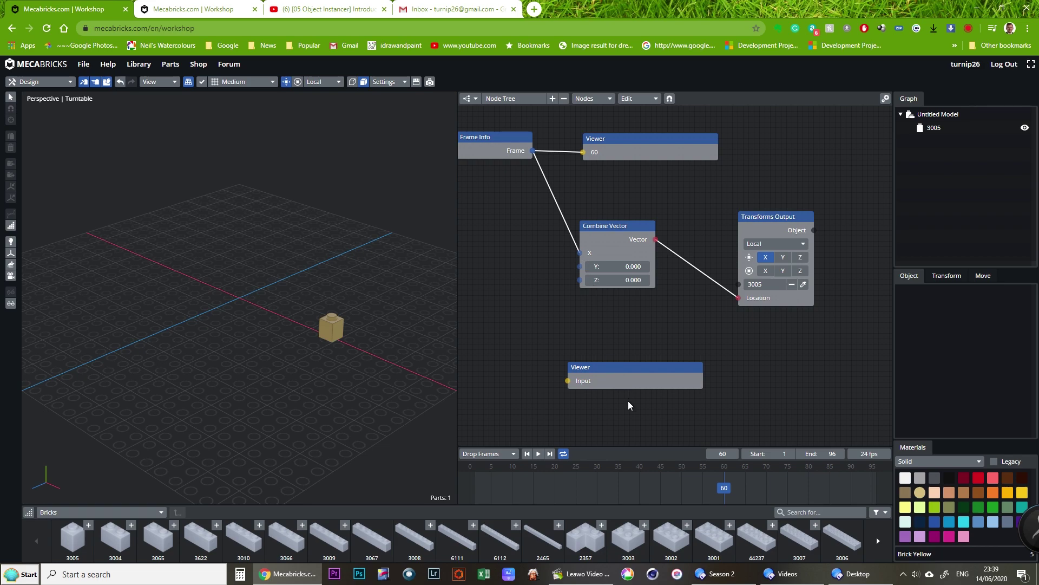
pyautogui.moveTo(584, 366); pyautogui.dragTo(563, 351)
pyautogui.press('Delete')
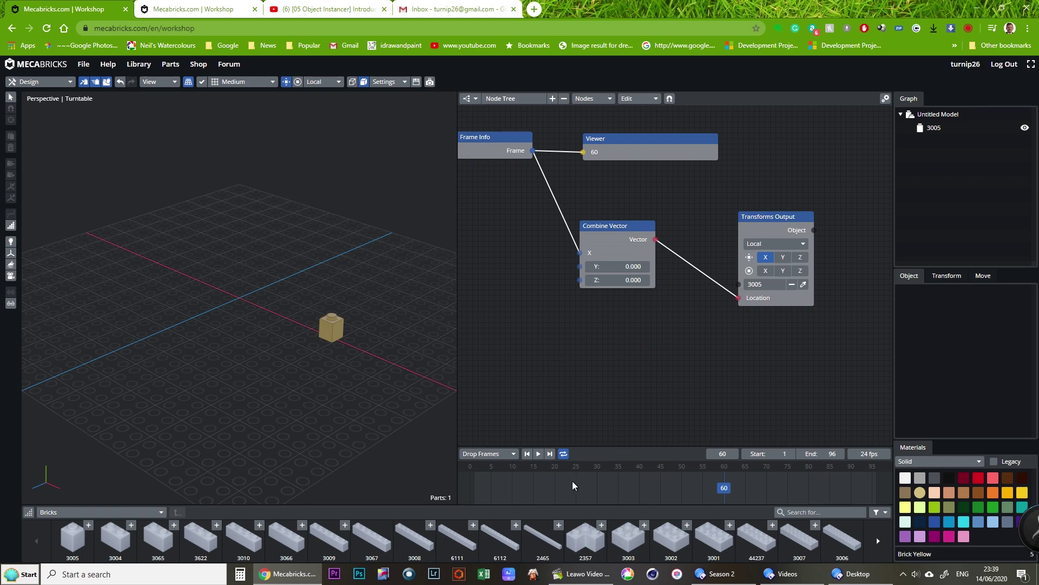
pyautogui.click(538, 454)
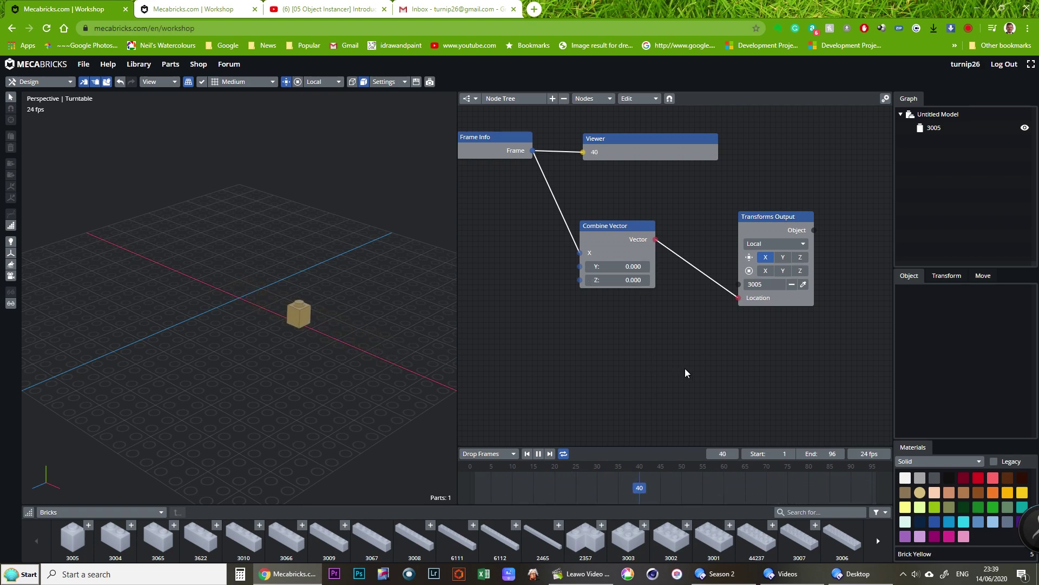
# Step: Add a Viewer node connected to Combine Vector's Vector output, then stop playback and return the playhead to frame 1
pyautogui.click(592, 98)
pyautogui.moveTo(606, 219)
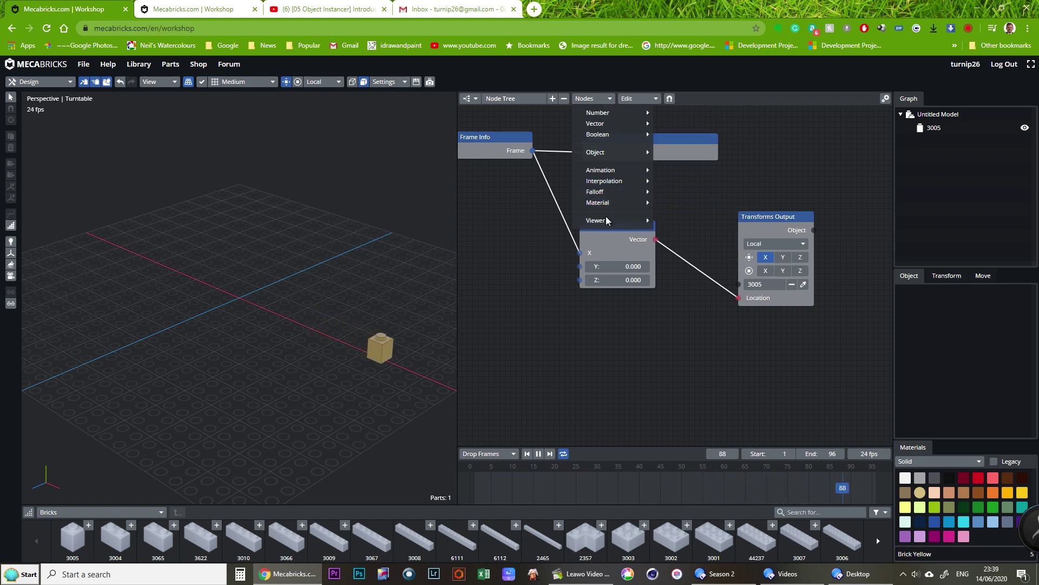
pyautogui.click(676, 221)
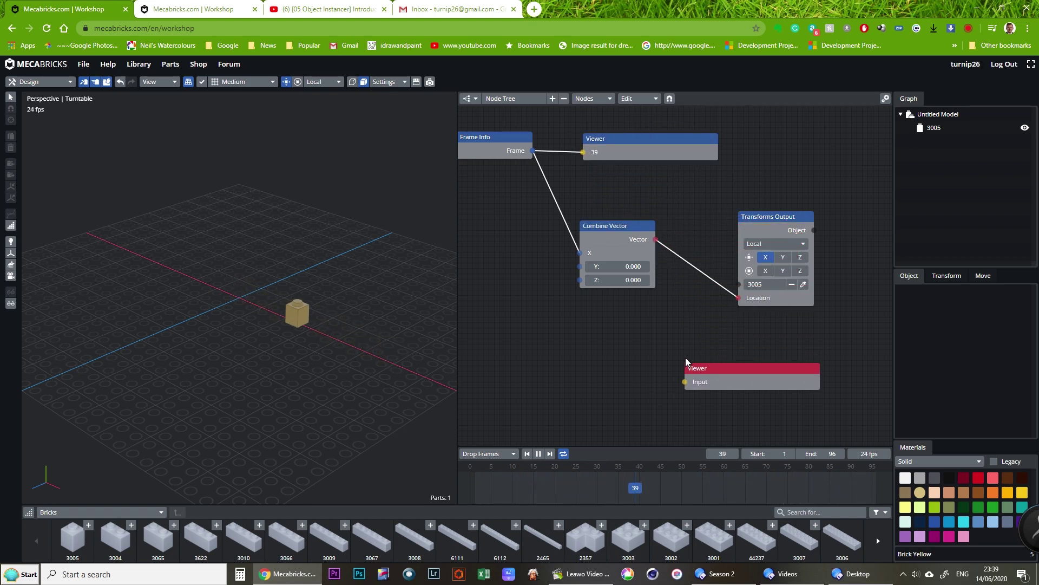
pyautogui.moveTo(686, 383); pyautogui.dragTo(656, 241)
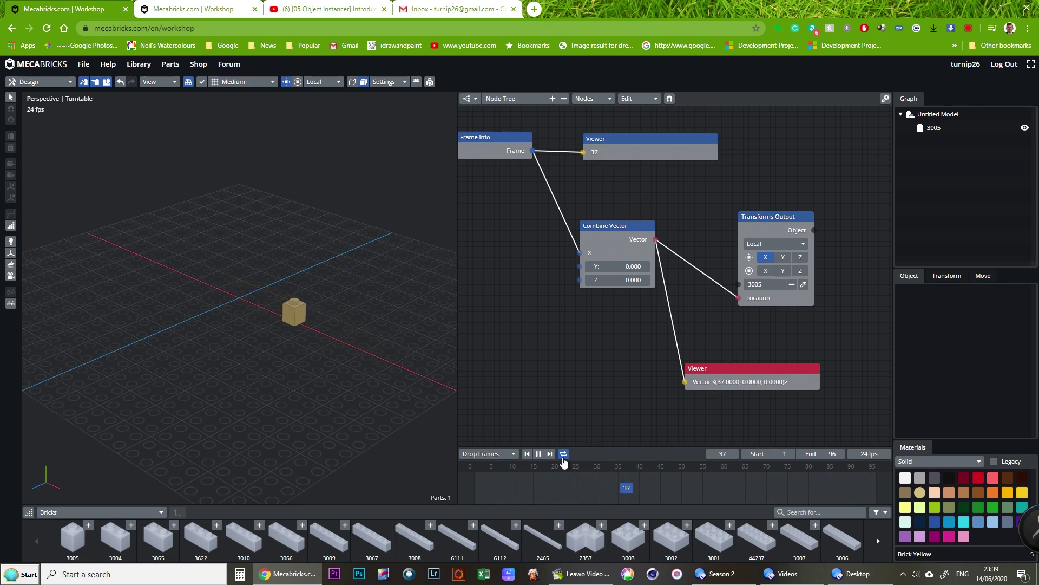
pyautogui.click(539, 454)
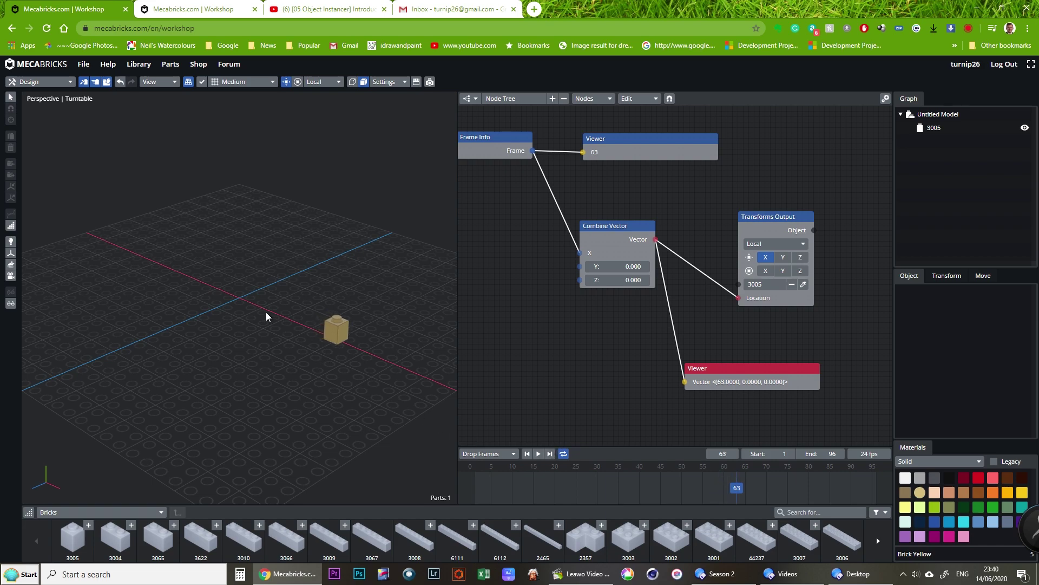
pyautogui.moveTo(737, 489); pyautogui.dragTo(459, 492)
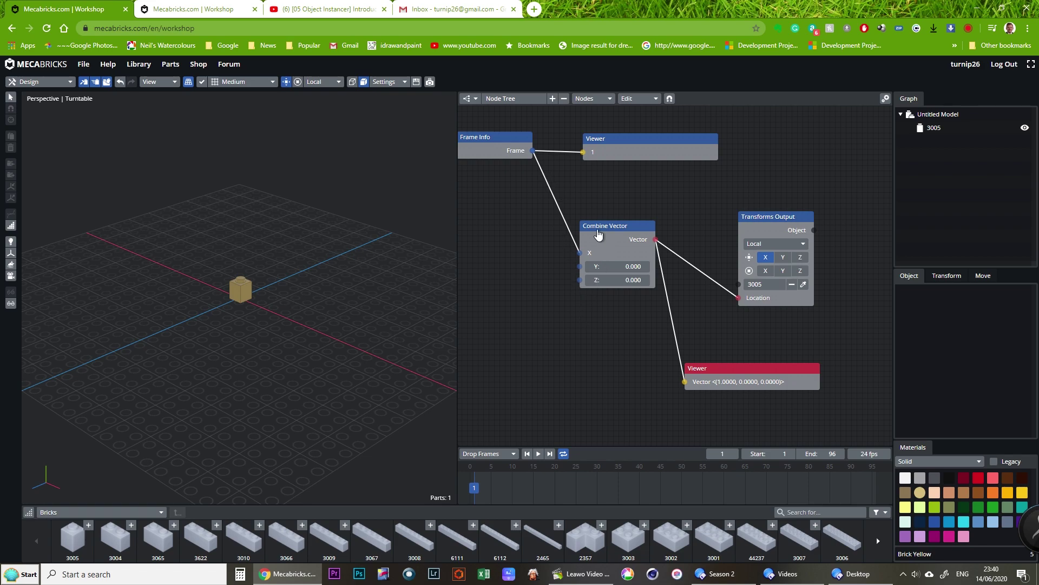
# Step: Feed the frame number into Combine Vector's Y as well, enable Y location on Transforms Output, and play the animation
pyautogui.moveTo(533, 240); pyautogui.dragTo(580, 266)
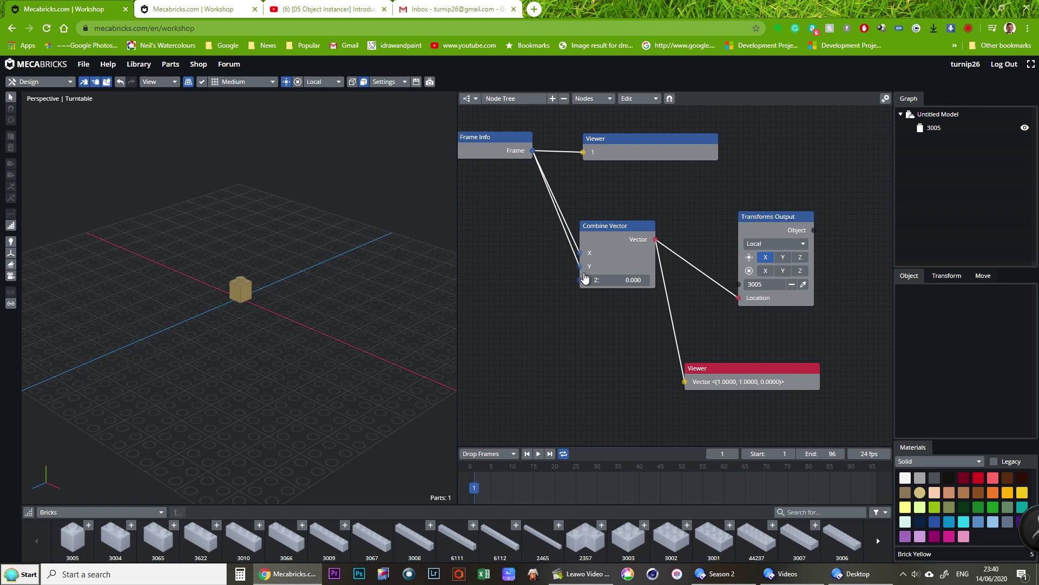
pyautogui.click(782, 258)
pyautogui.click(536, 457)
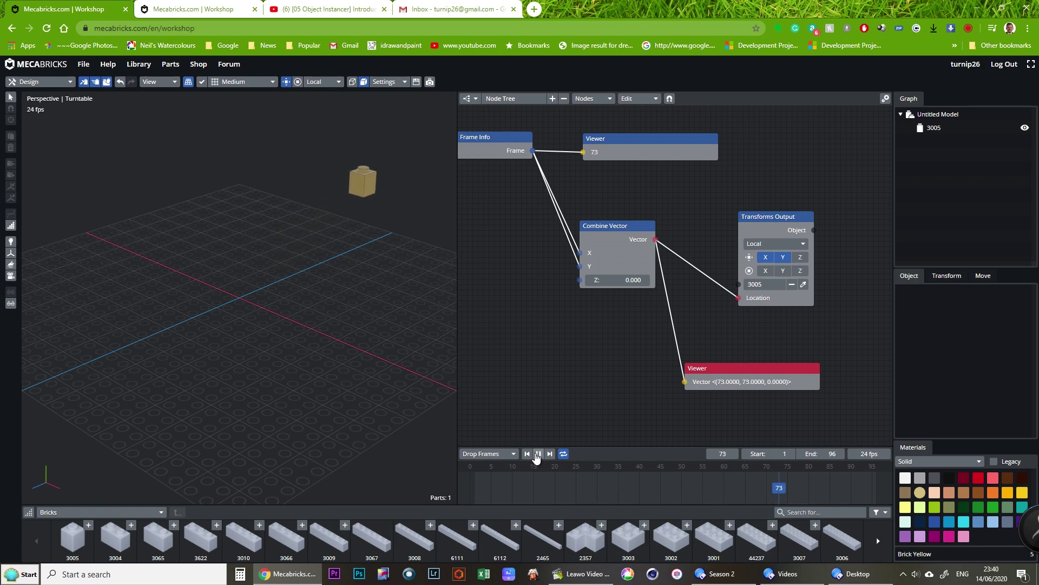
pyautogui.moveTo(194, 404); pyautogui.dragTo(263, 401, button='middle')
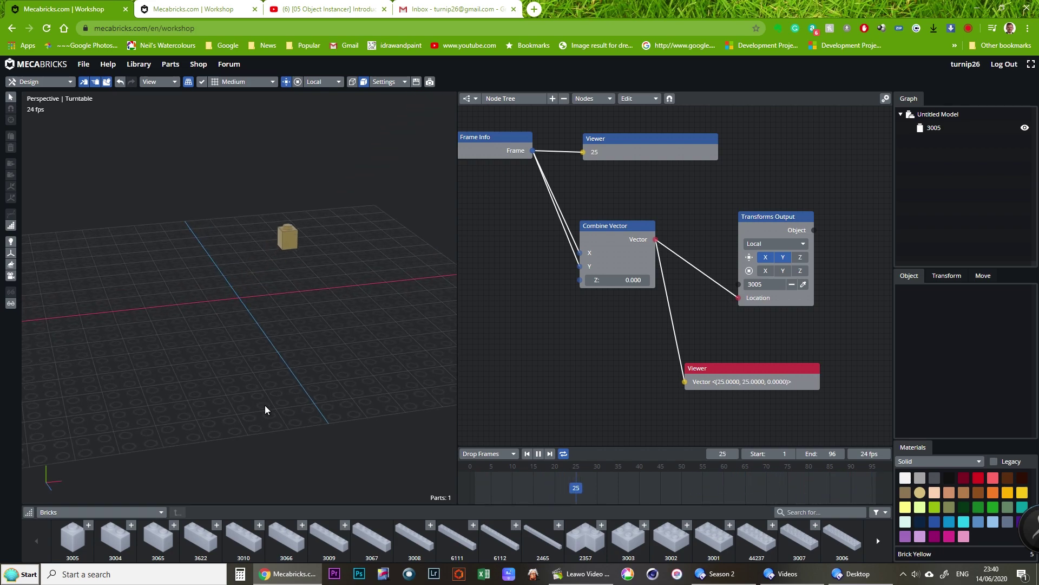
pyautogui.click(538, 454)
# Step: Move the Y link to Combine Vector's Z, switch Transforms Output location from Y to Z alongside X, and play the animation
pyautogui.moveTo(580, 269); pyautogui.dragTo(534, 154)
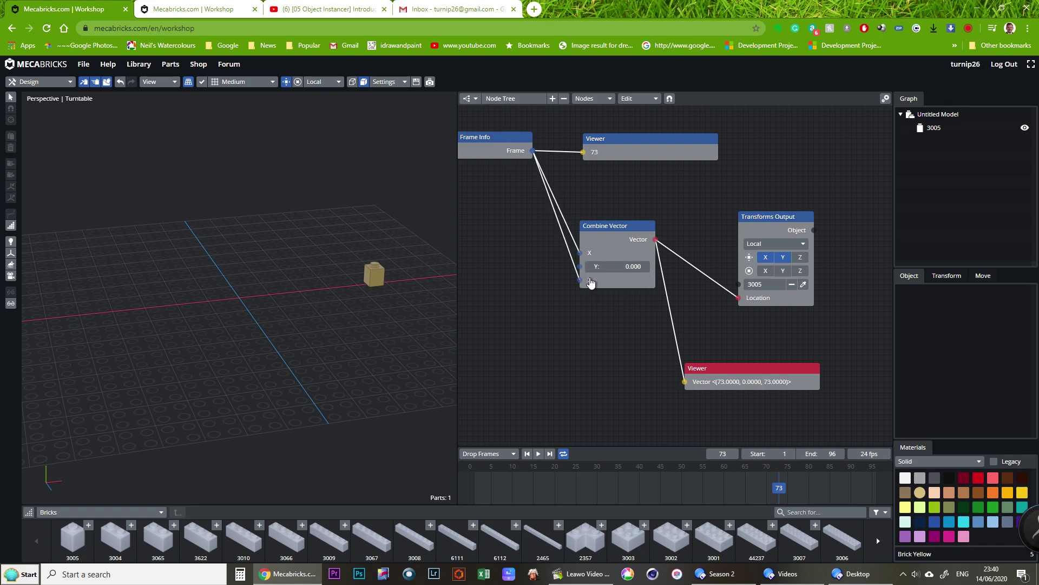
pyautogui.click(800, 258)
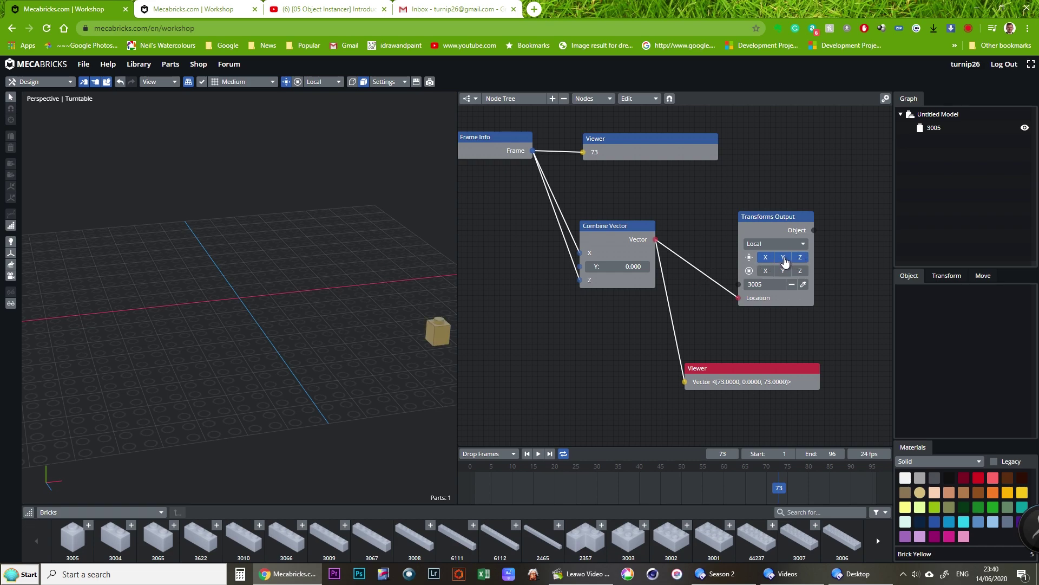
pyautogui.click(539, 454)
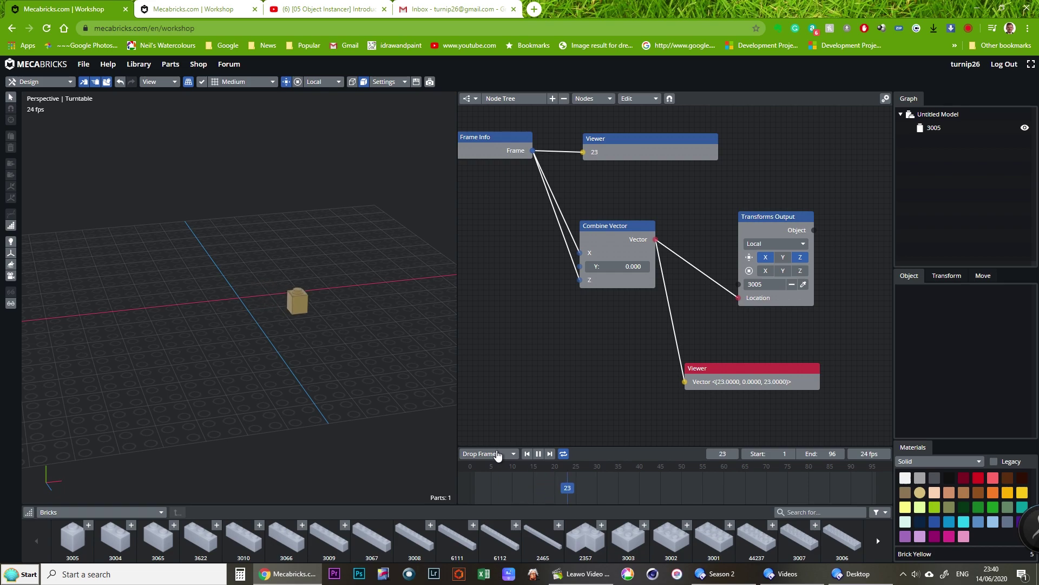
pyautogui.moveTo(317, 418); pyautogui.dragTo(443, 431, button='middle')
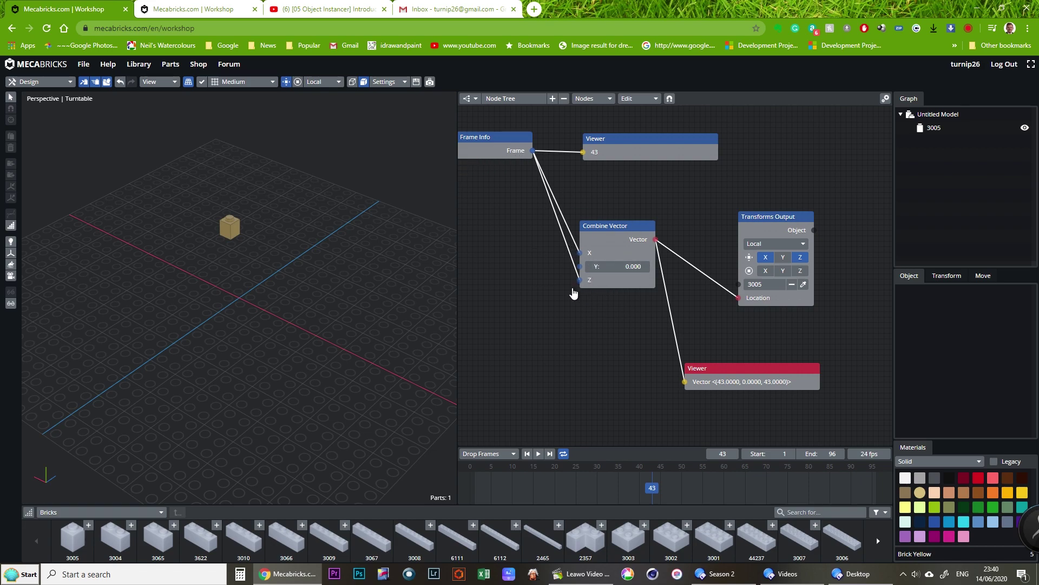
pyautogui.scroll(-1, 576, 360)
pyautogui.rightClick(613, 351)
pyautogui.click(558, 354)
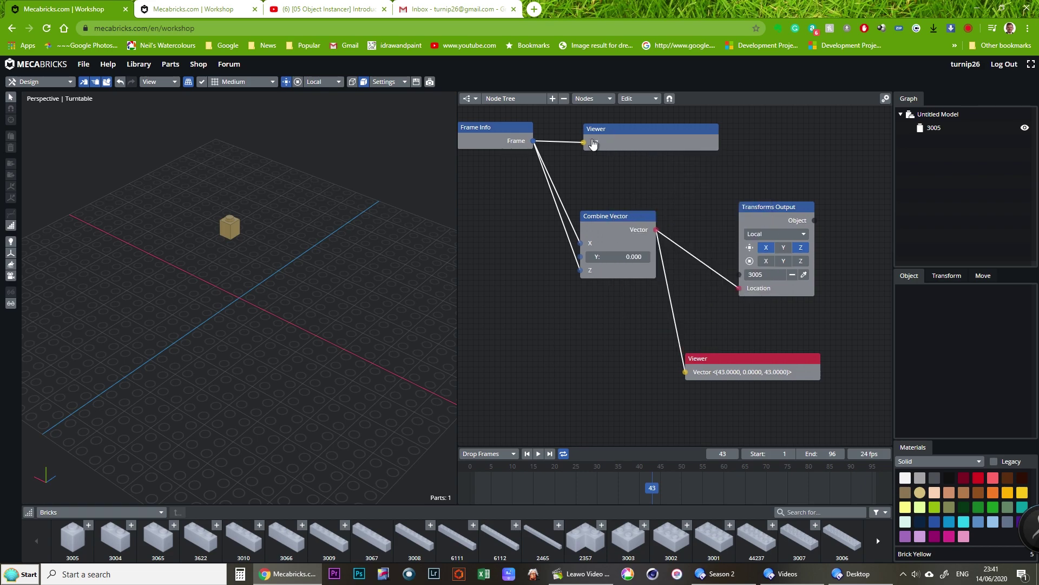
# Step: Disconnect Combine Vector's Z input, disable Z location on Transforms Output, and play the X-only animation
pyautogui.moveTo(579, 271); pyautogui.dragTo(513, 317)
pyautogui.click(800, 248)
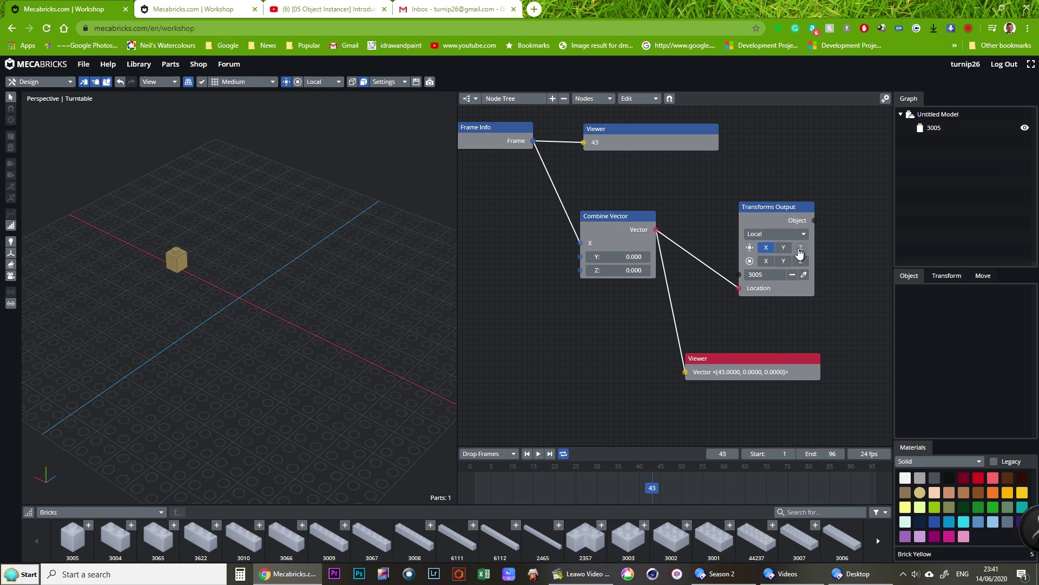
pyautogui.click(539, 454)
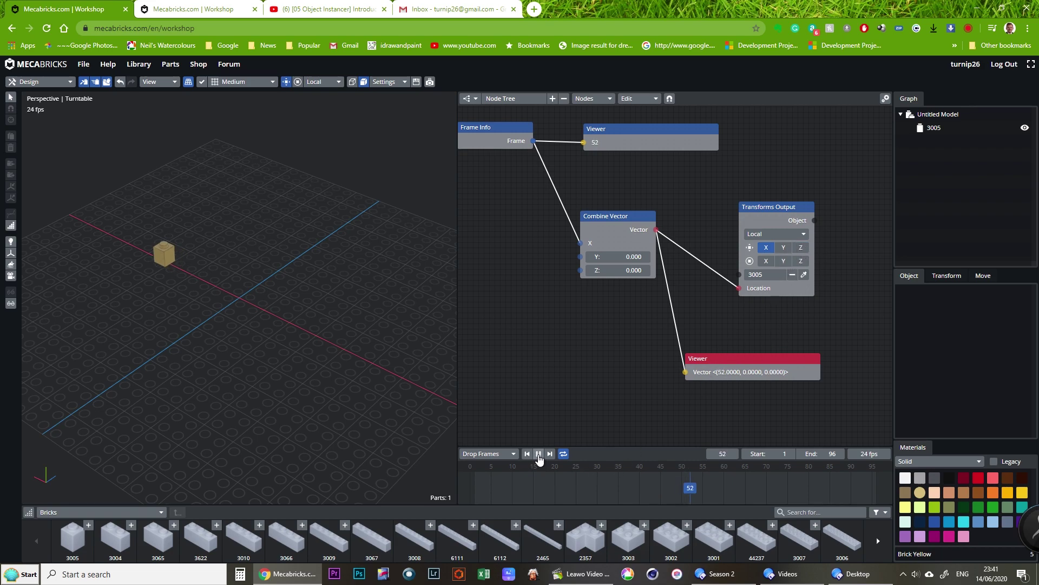
# Step: Stop playback and add a Math node set to Multiply below Combine Vector
pyautogui.moveTo(446, 406); pyautogui.dragTo(233, 374, button='right')
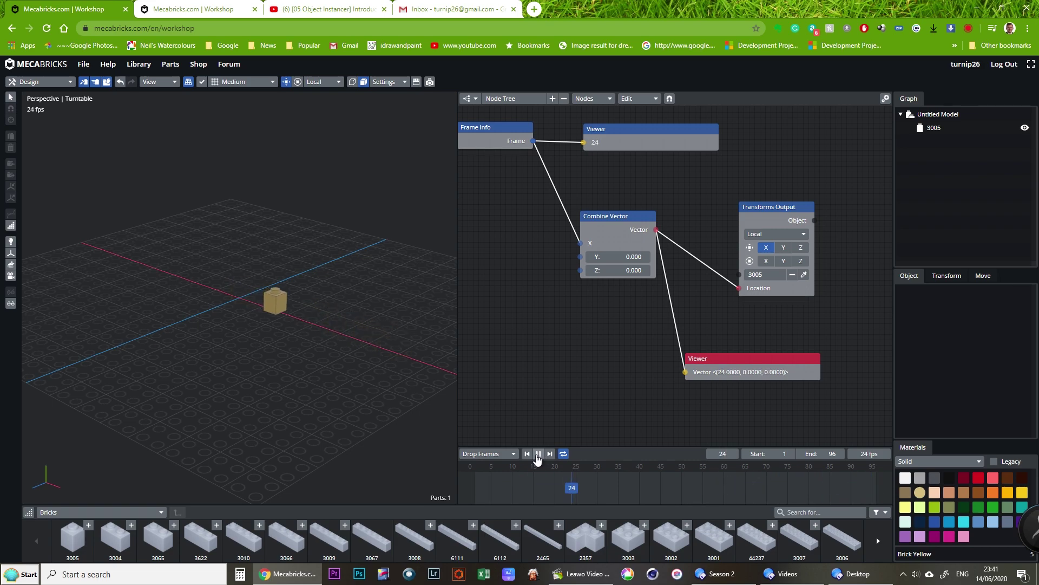
pyautogui.click(540, 454)
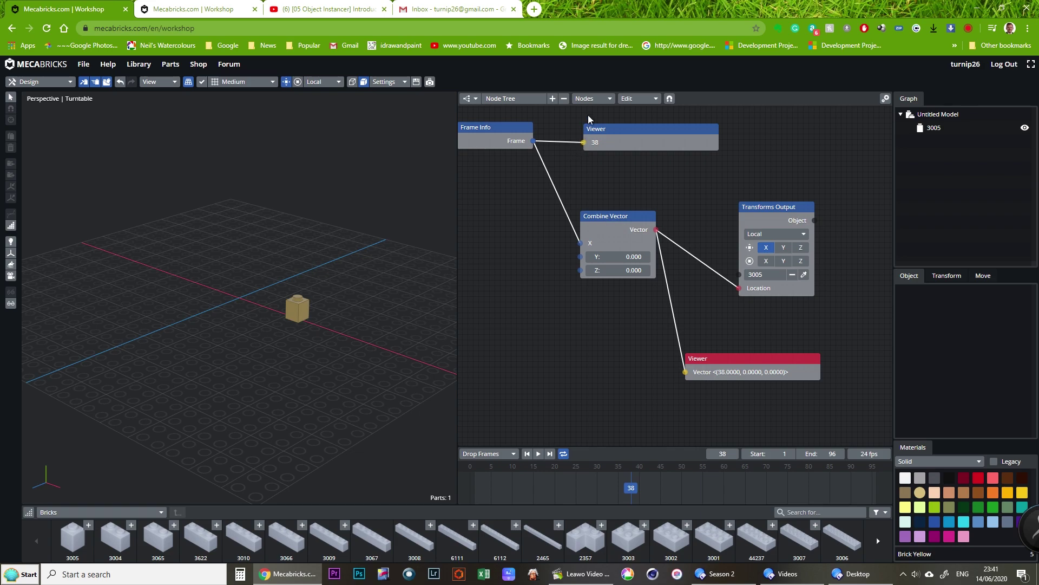
pyautogui.click(591, 99)
pyautogui.moveTo(595, 118)
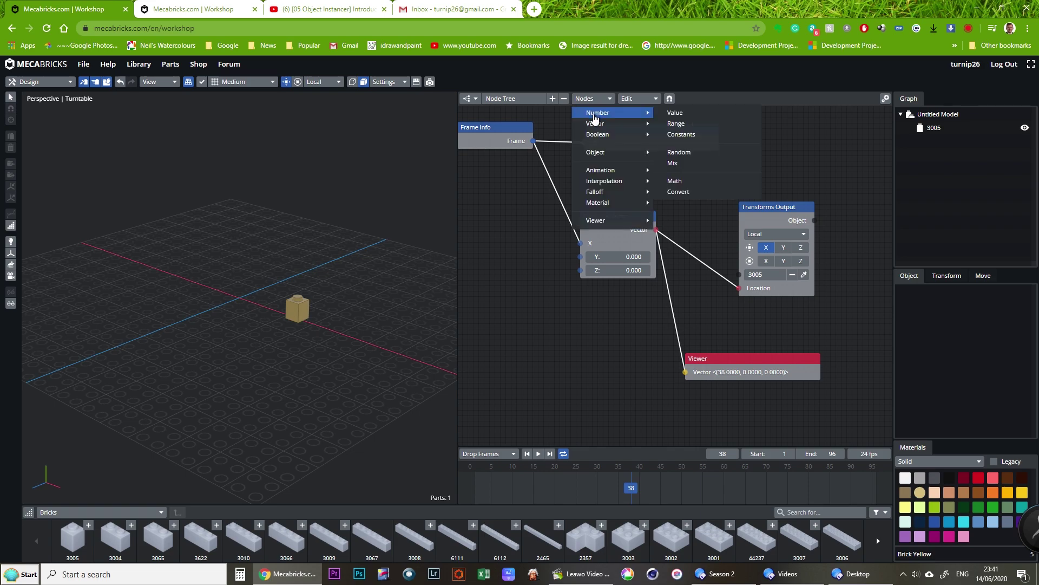
pyautogui.click(674, 181)
pyautogui.moveTo(673, 188); pyautogui.dragTo(555, 332)
pyautogui.click(579, 361)
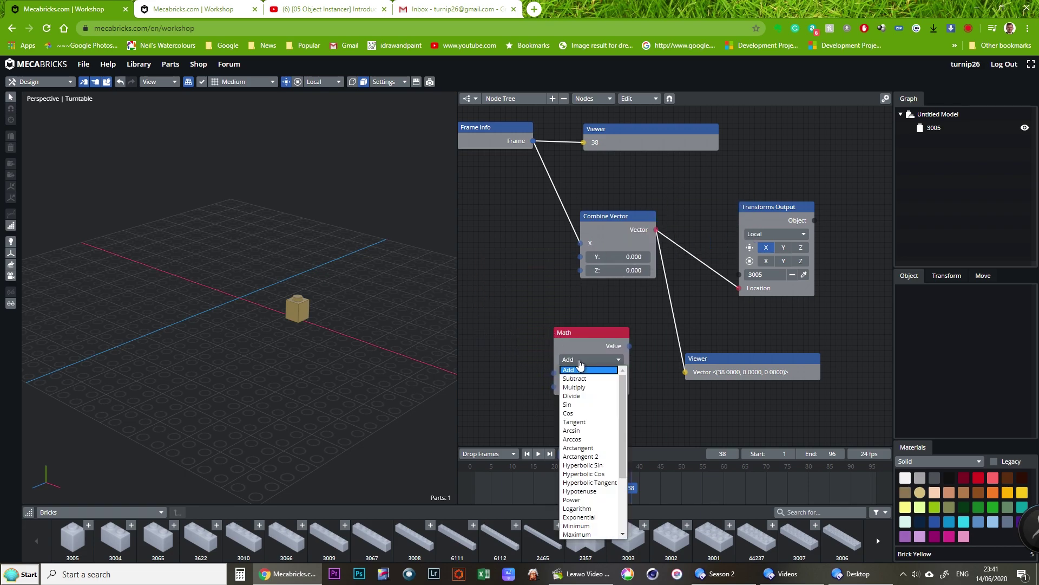
pyautogui.click(573, 387)
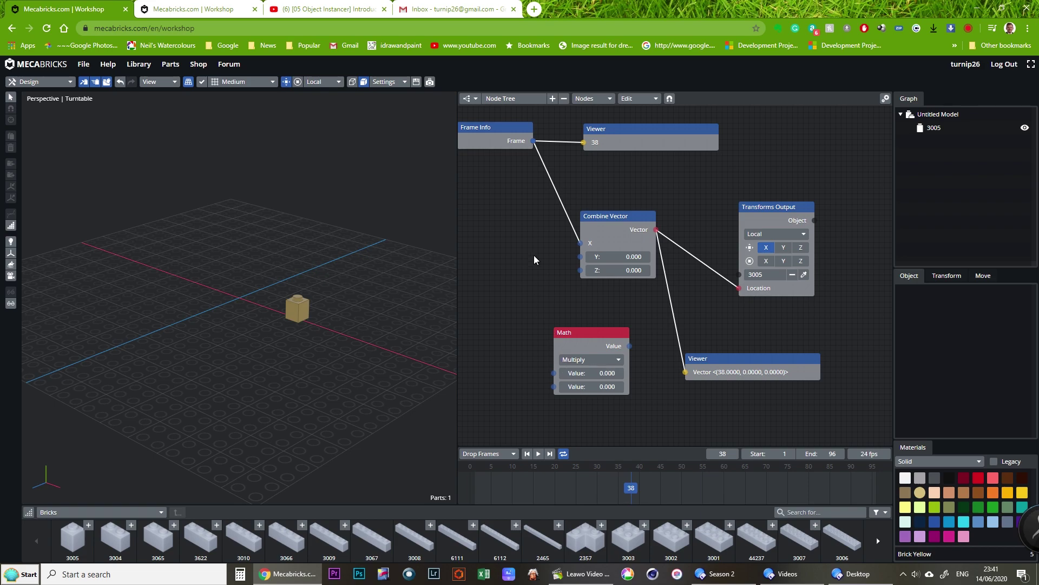
# Step: Connect the Frame output to the Math node's first Value, set its second Value to 1.5, and reposition the node
pyautogui.moveTo(524, 219); pyautogui.dragTo(534, 145)
pyautogui.moveTo(581, 347); pyautogui.dragTo(603, 331)
pyautogui.click(619, 381)
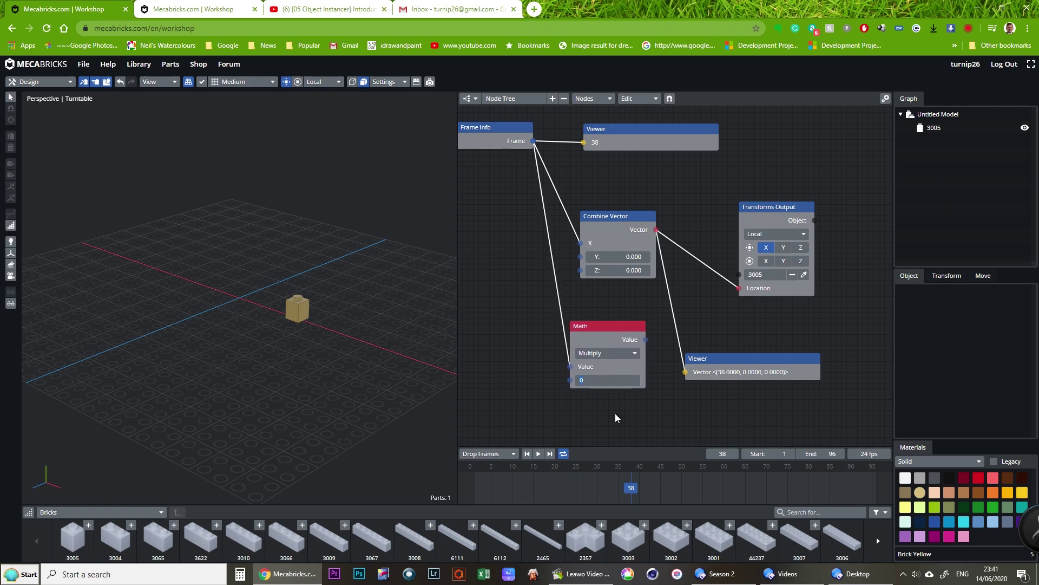
pyautogui.write('1.5')
pyautogui.moveTo(616, 417); pyautogui.dragTo(616, 410)
pyautogui.moveTo(598, 323); pyautogui.dragTo(528, 330)
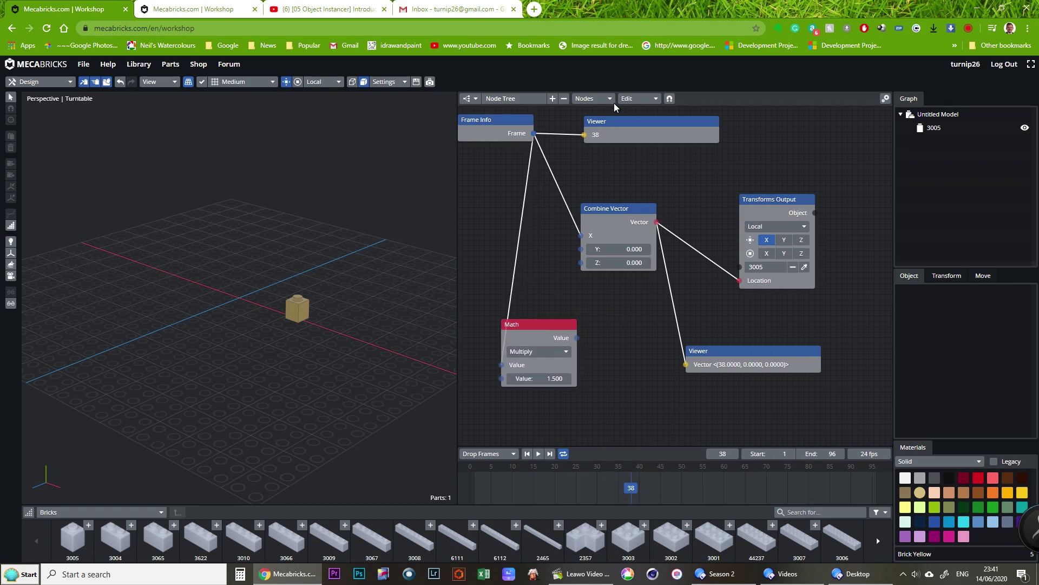
# Step: Add a Viewer node connected to the Math node's Value output and return the playhead to frame 1
pyautogui.click(598, 102)
pyautogui.moveTo(596, 220)
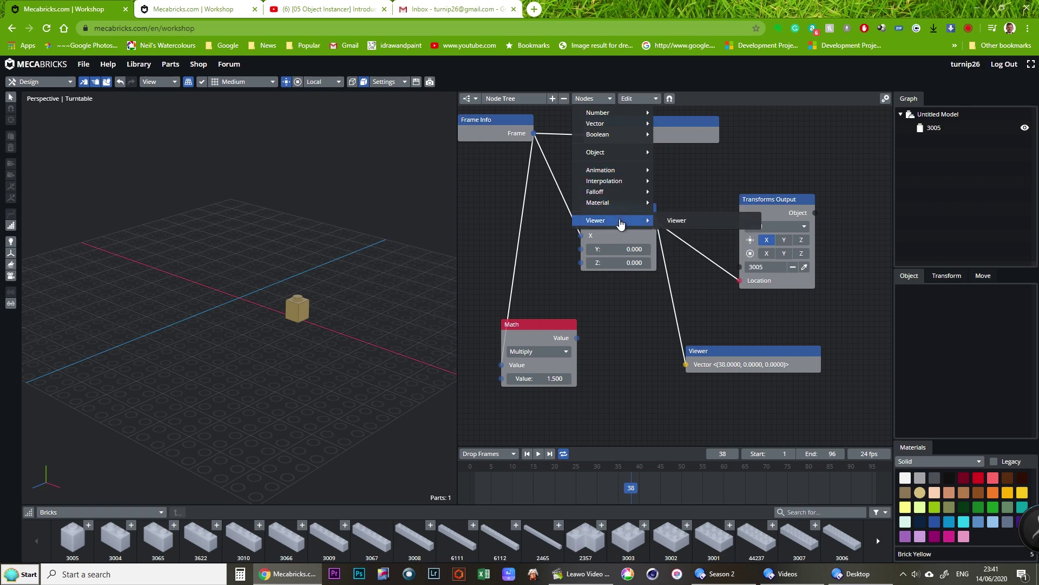
pyautogui.click(698, 224)
pyautogui.click(604, 408)
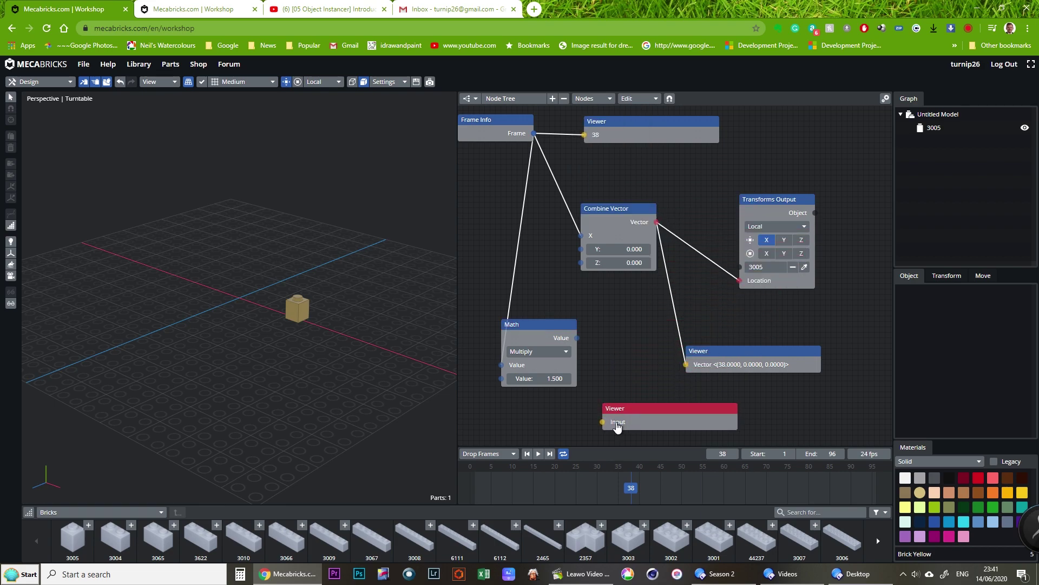
pyautogui.moveTo(604, 425); pyautogui.dragTo(578, 341)
pyautogui.moveTo(632, 490); pyautogui.dragTo(446, 488)
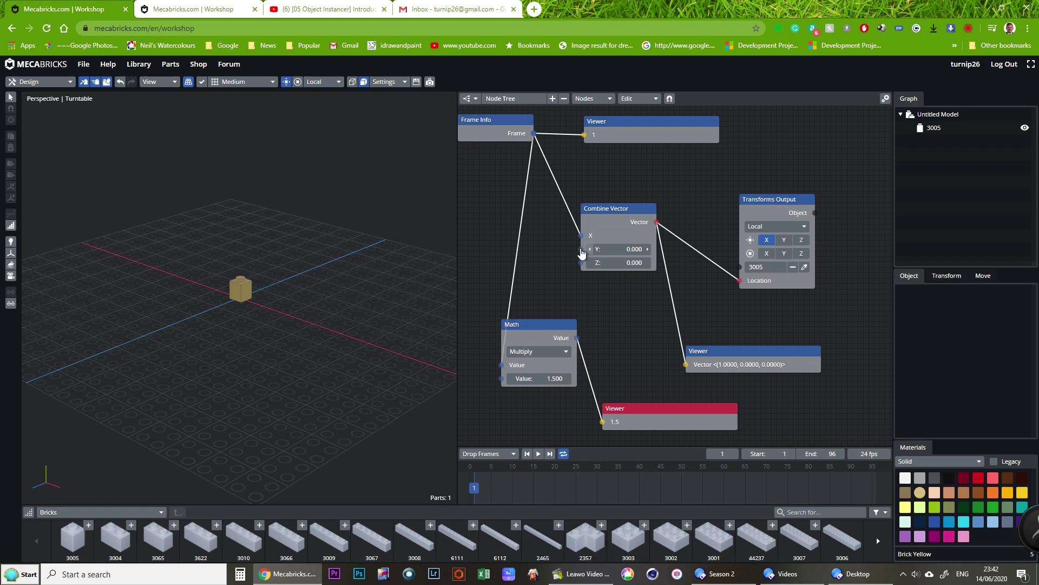
# Step: Connect the Math node's Value to Combine Vector's Y, enable Y location on Transforms Output, and play the animation
pyautogui.moveTo(547, 324); pyautogui.dragTo(513, 271)
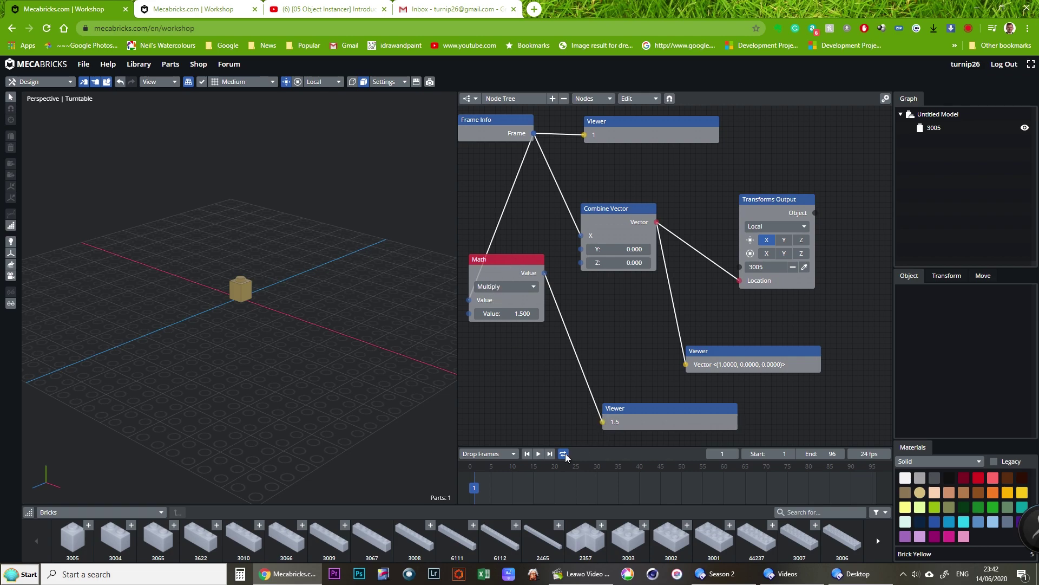
pyautogui.click(477, 493)
pyautogui.moveTo(475, 493); pyautogui.dragTo(443, 486)
pyautogui.moveTo(556, 265); pyautogui.dragTo(583, 252)
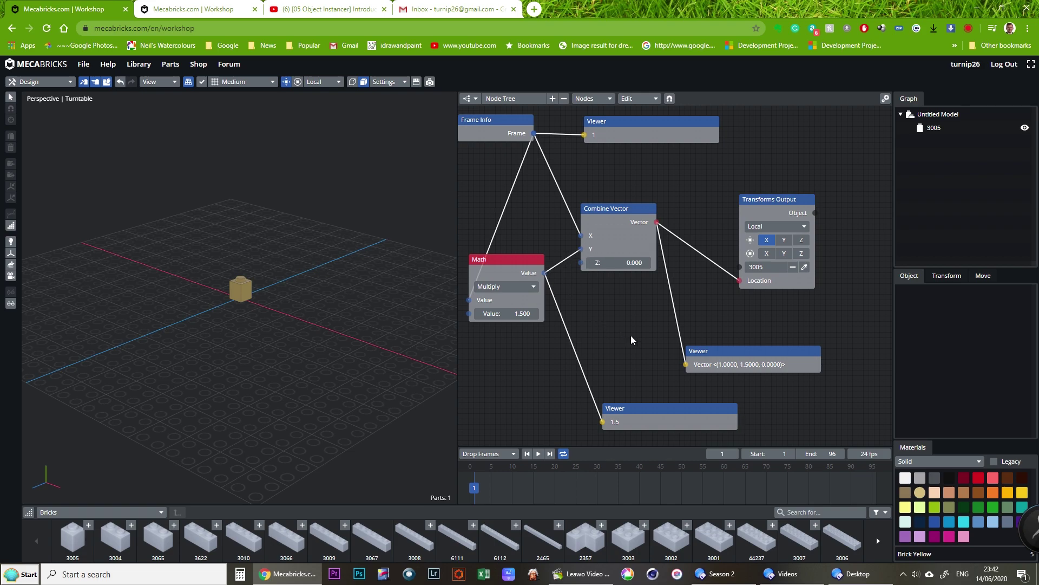
pyautogui.click(784, 239)
pyautogui.click(538, 454)
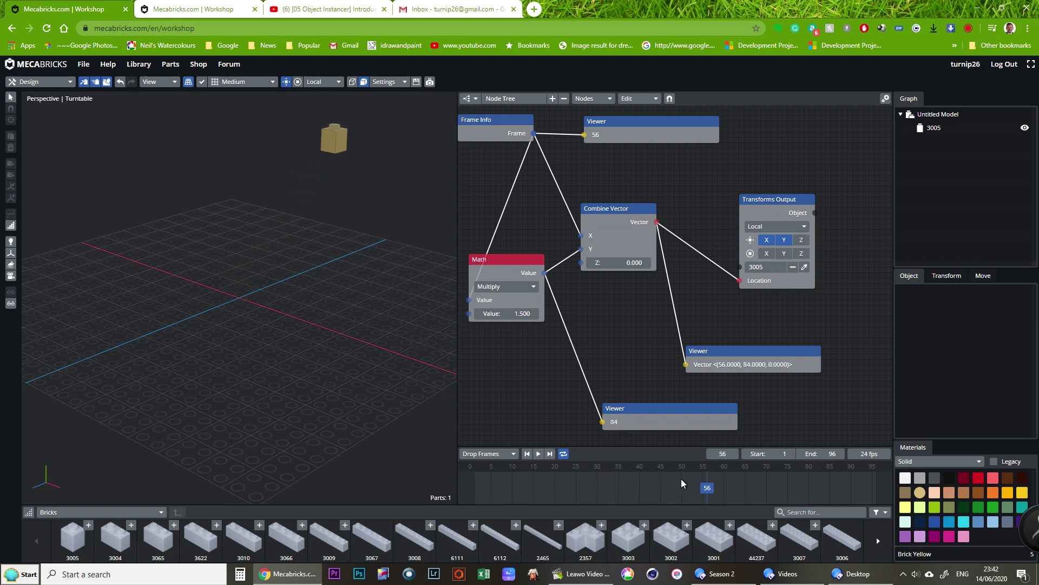
# Step: Return to frame 1 and play the diagonal motion again from a level view facing the X axis, stopping partway
pyautogui.moveTo(705, 496); pyautogui.dragTo(415, 485)
pyautogui.moveTo(414, 485); pyautogui.dragTo(327, 417, button='right')
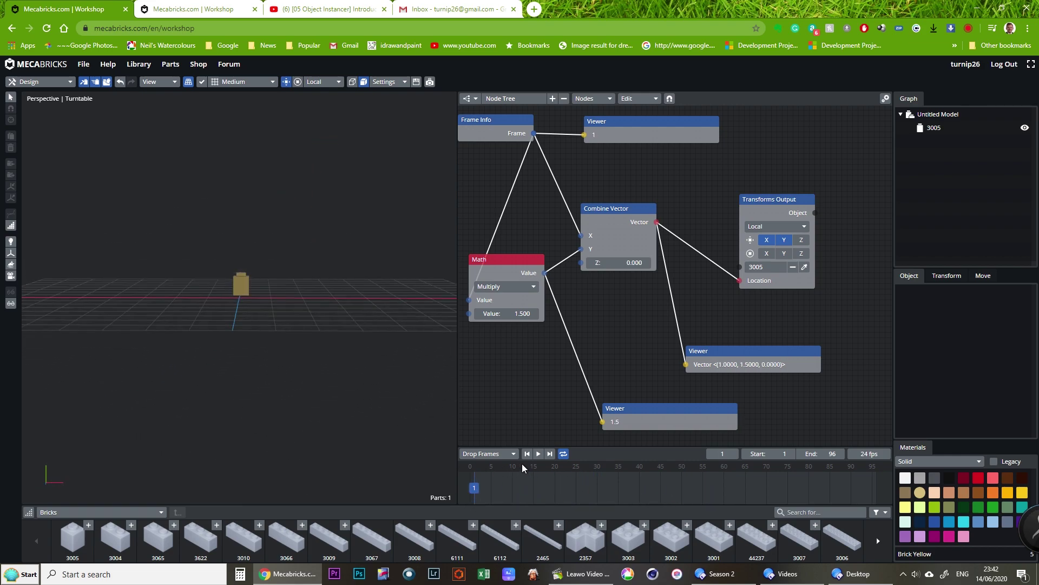
pyautogui.click(539, 455)
pyautogui.click(538, 455)
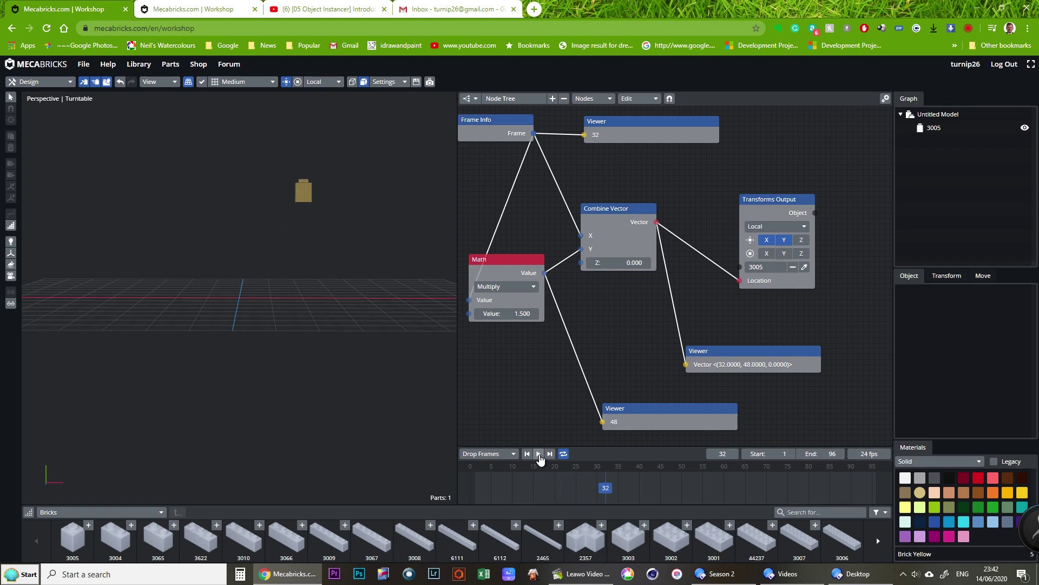
# Step: Try Math multipliers of 3, 11 and 4.9, scrubbing the timeline after each change and ending at frame 1
pyautogui.moveTo(516, 314); pyautogui.dragTo(521, 316)
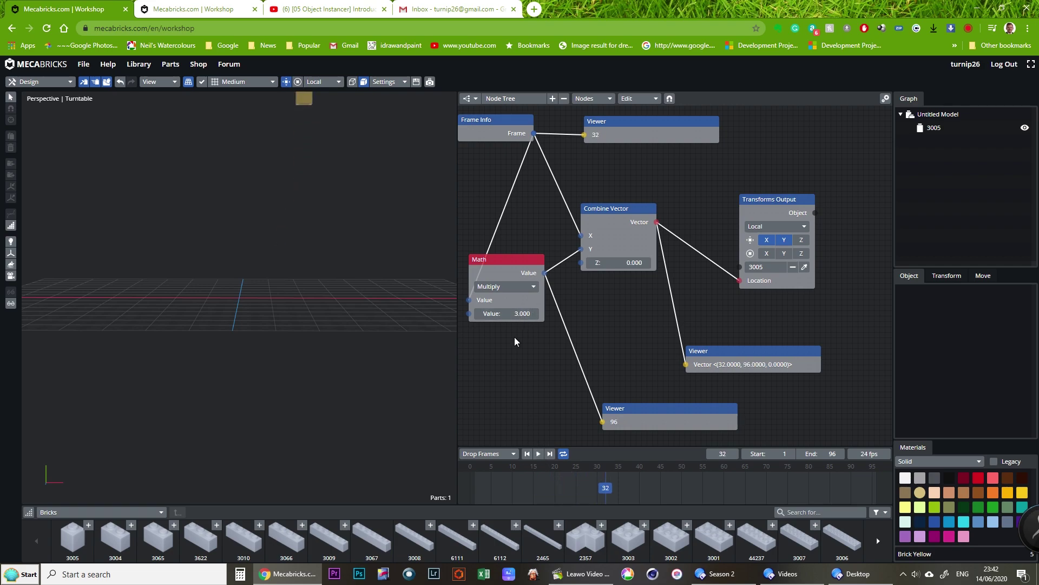
pyautogui.moveTo(590, 494); pyautogui.dragTo(450, 507)
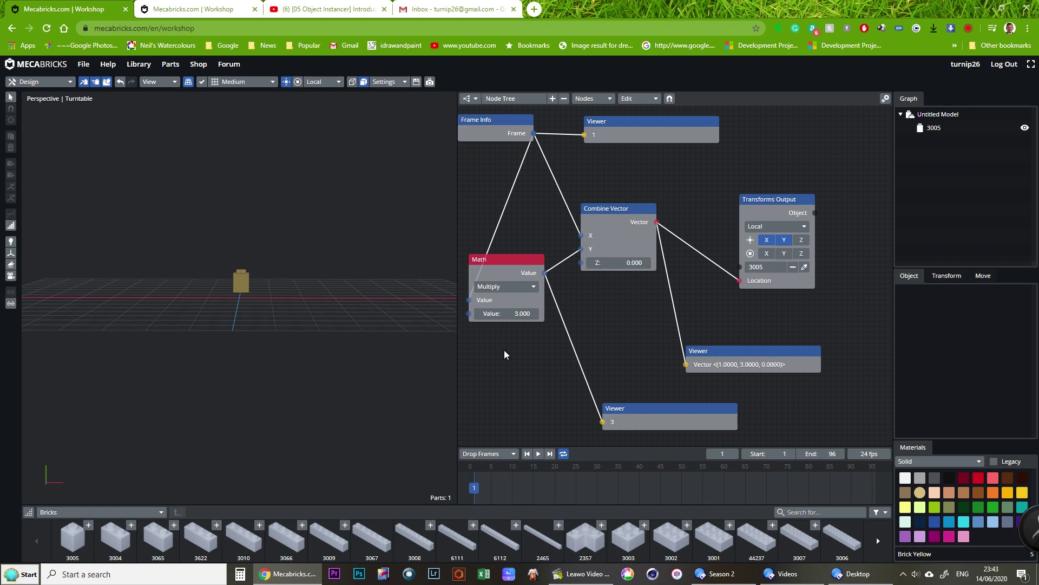
pyautogui.moveTo(522, 315); pyautogui.dragTo(563, 318)
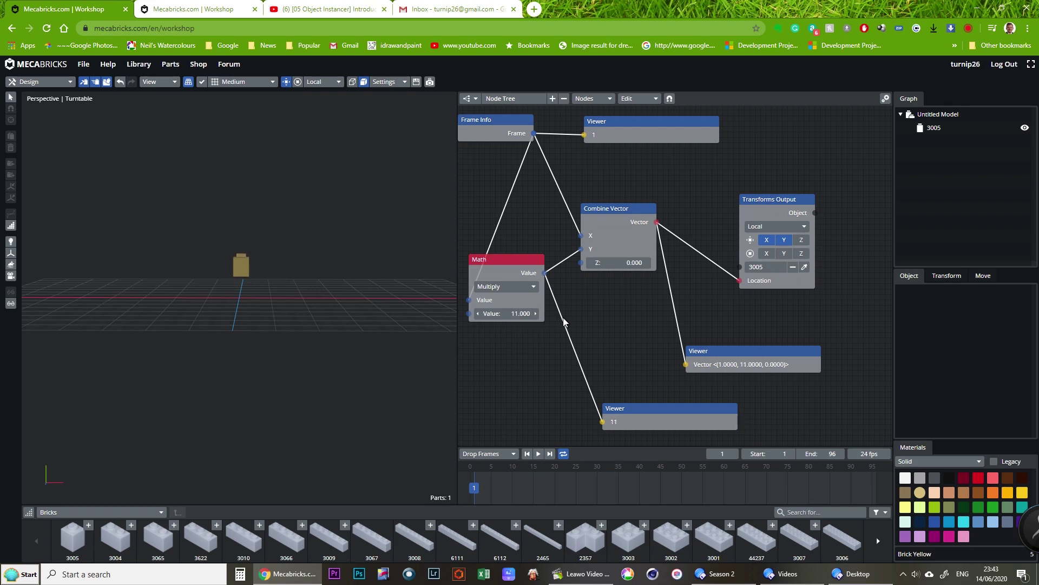
pyautogui.moveTo(479, 489)
pyautogui.mouseDown()
pyautogui.moveTo(536, 491)
pyautogui.moveTo(441, 499)
pyautogui.moveTo(494, 492)
pyautogui.moveTo(463, 496)
pyautogui.mouseUp()
pyautogui.moveTo(525, 314); pyautogui.dragTo(505, 321)
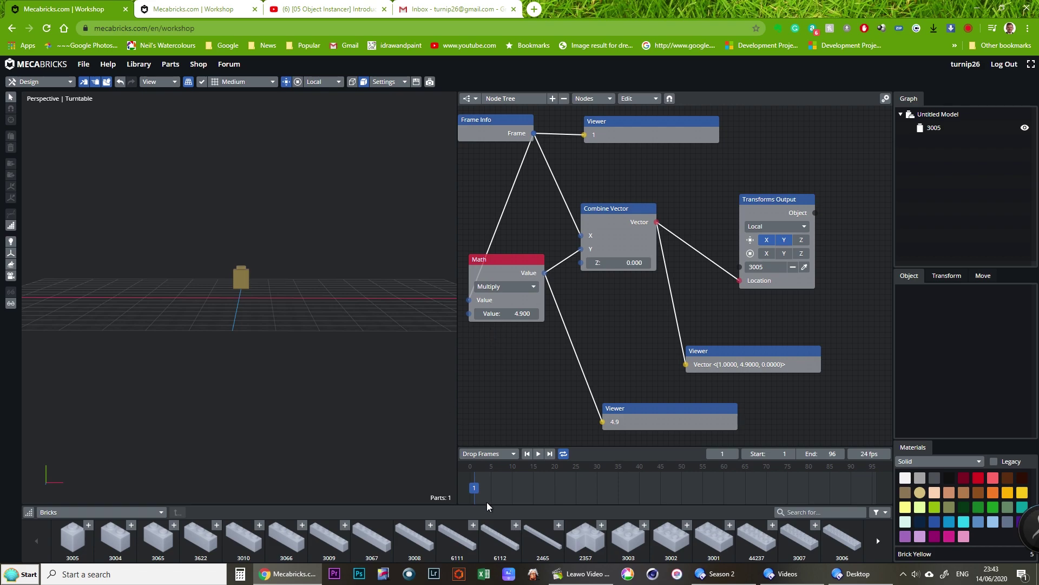
pyautogui.moveTo(474, 494); pyautogui.dragTo(445, 508)
# Step: Delete the Math node and the Viewer attached to it
pyautogui.moveTo(360, 399)
pyautogui.mouseDown()
pyautogui.moveTo(295, 428)
pyautogui.moveTo(308, 404)
pyautogui.moveTo(348, 409)
pyautogui.mouseUp()
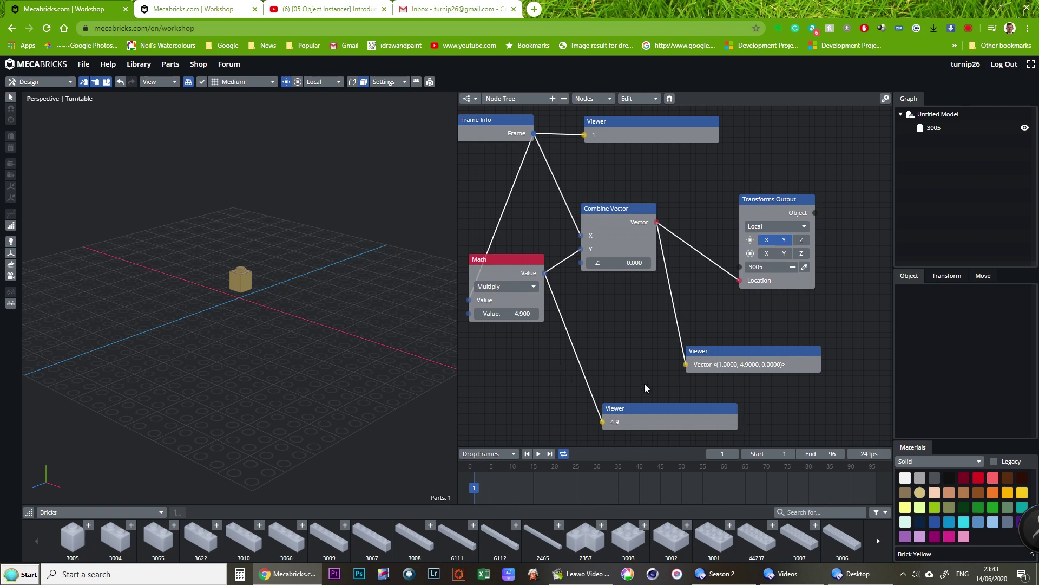
pyautogui.press('Delete')
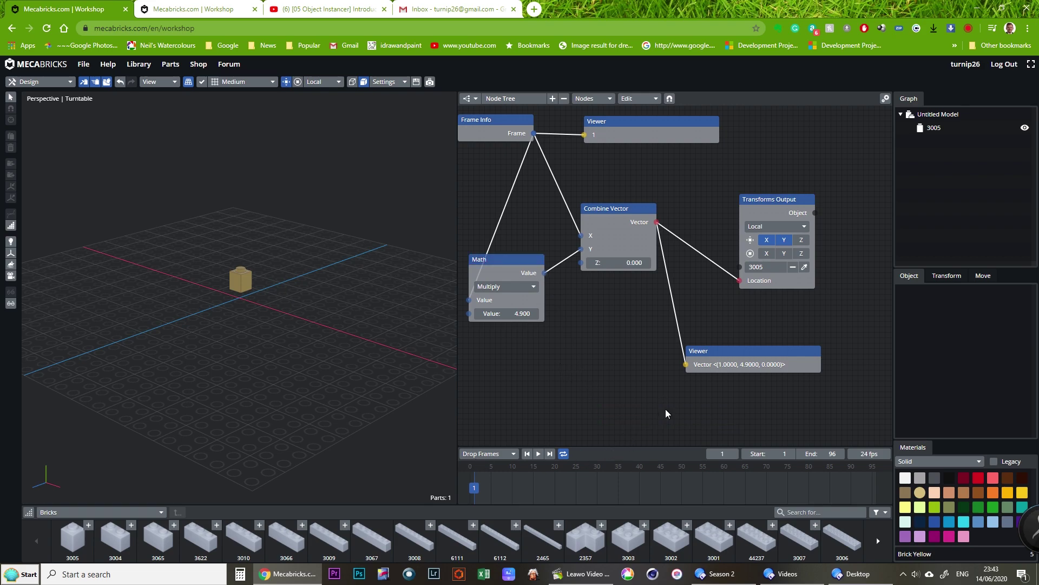
pyautogui.moveTo(518, 282); pyautogui.dragTo(544, 340)
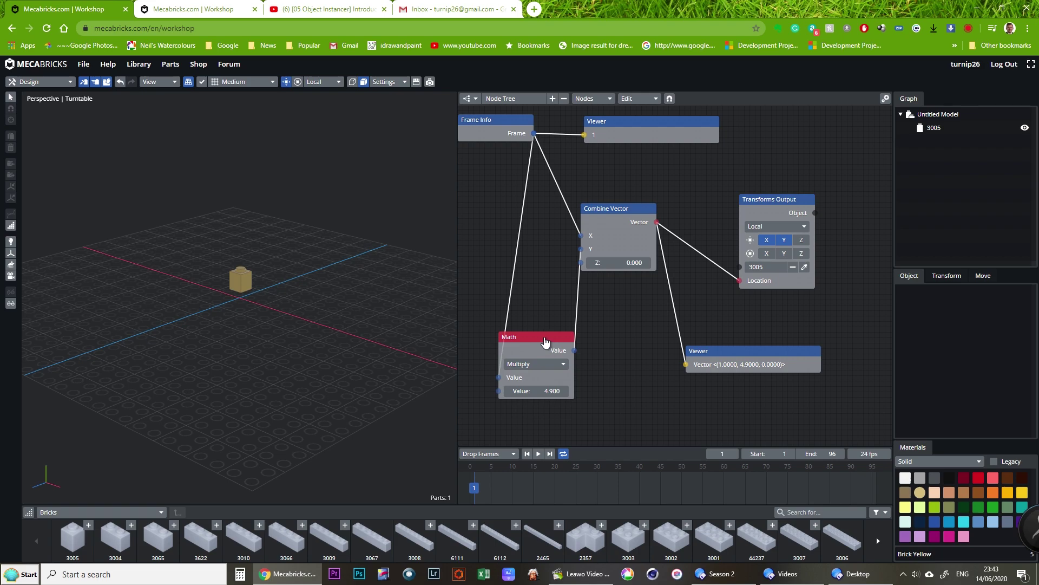
pyautogui.press('Delete')
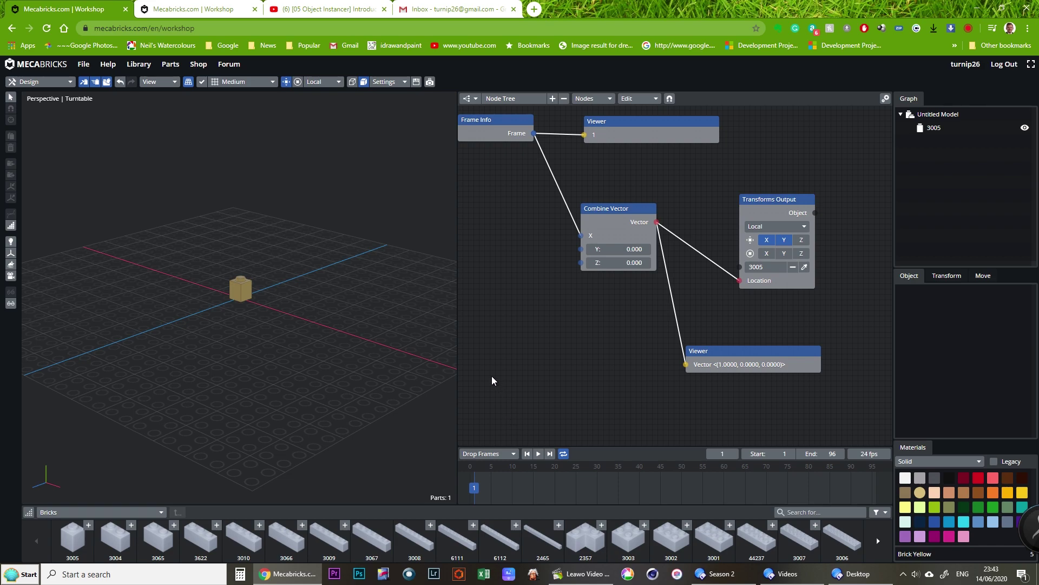
# Step: Spread out the Transforms Output, Combine Vector and vector Viewer nodes to free up space in the node tree
pyautogui.moveTo(773, 207); pyautogui.dragTo(818, 187)
pyautogui.moveTo(626, 210); pyautogui.dragTo(656, 210)
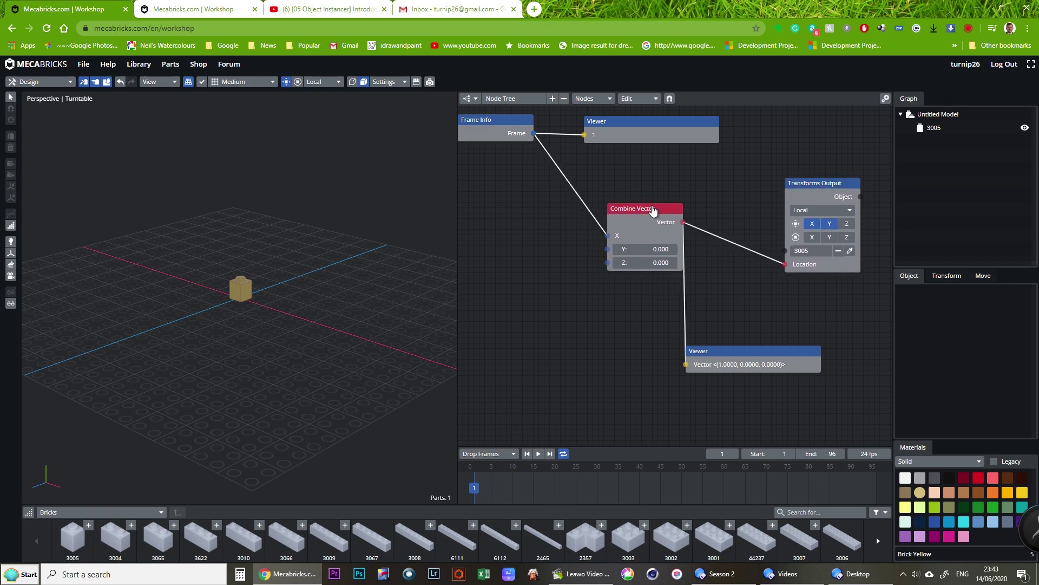
pyautogui.moveTo(749, 356); pyautogui.dragTo(789, 375)
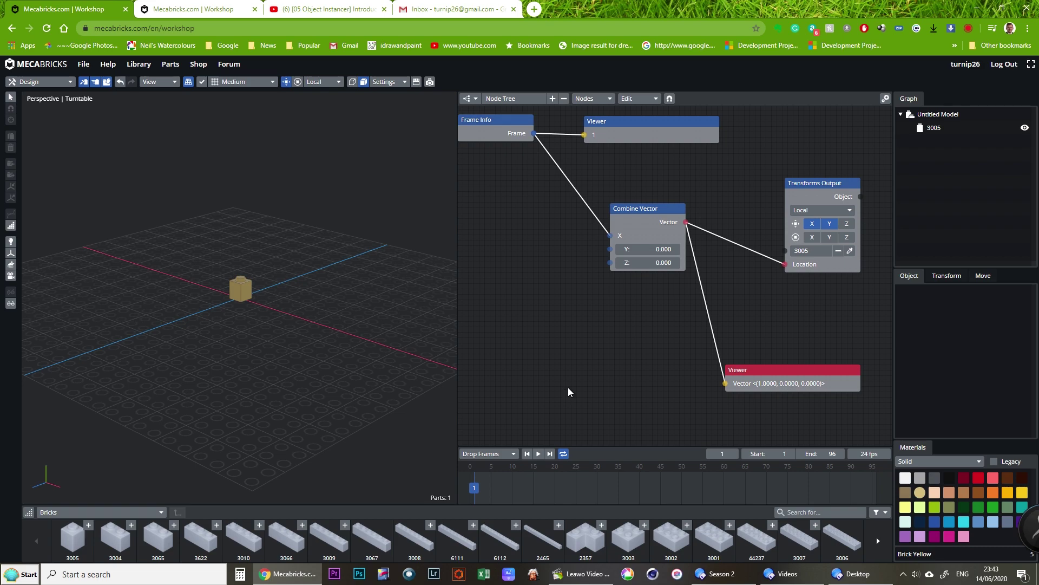
# Step: Play and stop the animation to review the brick's motion along X
pyautogui.click(538, 454)
pyautogui.click(538, 453)
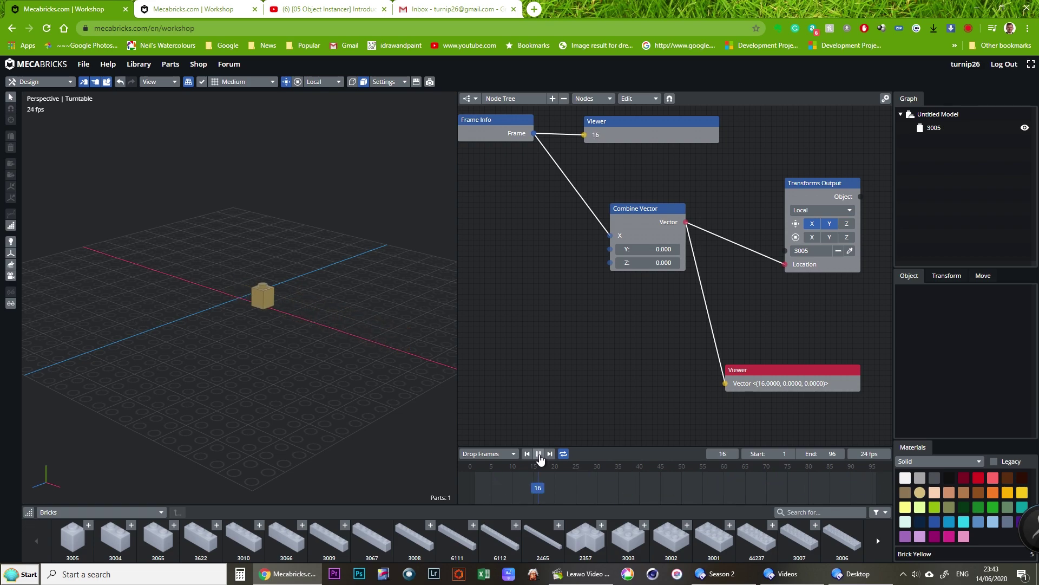
pyautogui.rightClick(540, 455)
pyautogui.click(539, 455)
pyautogui.click(538, 454)
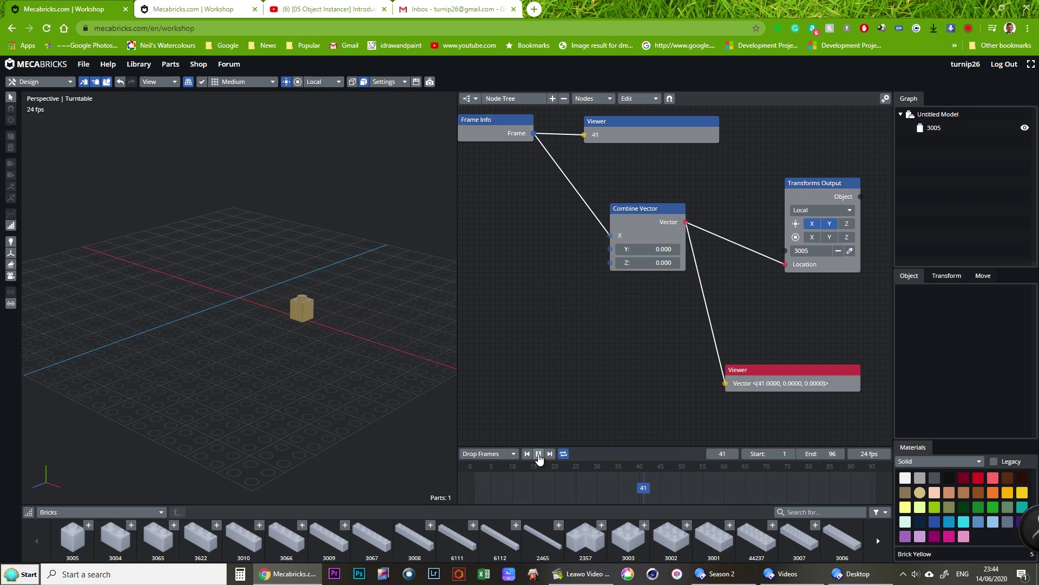
pyautogui.click(538, 455)
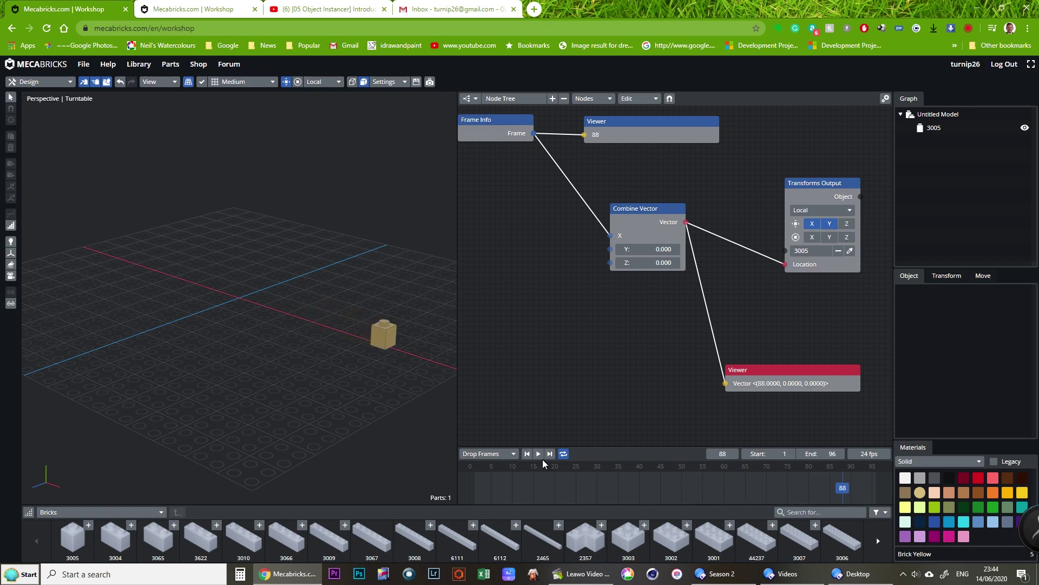
# Step: Set the timeline's end frame to 180 and play the longer animation, reframing the view around the brick's path
pyautogui.click(831, 455)
pyautogui.press('Return')
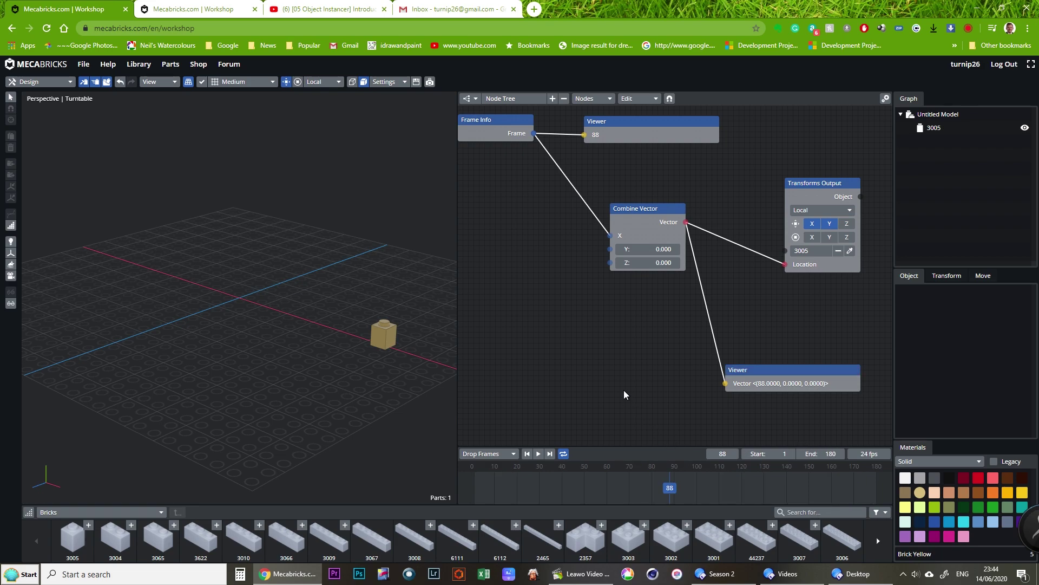
pyautogui.click(539, 455)
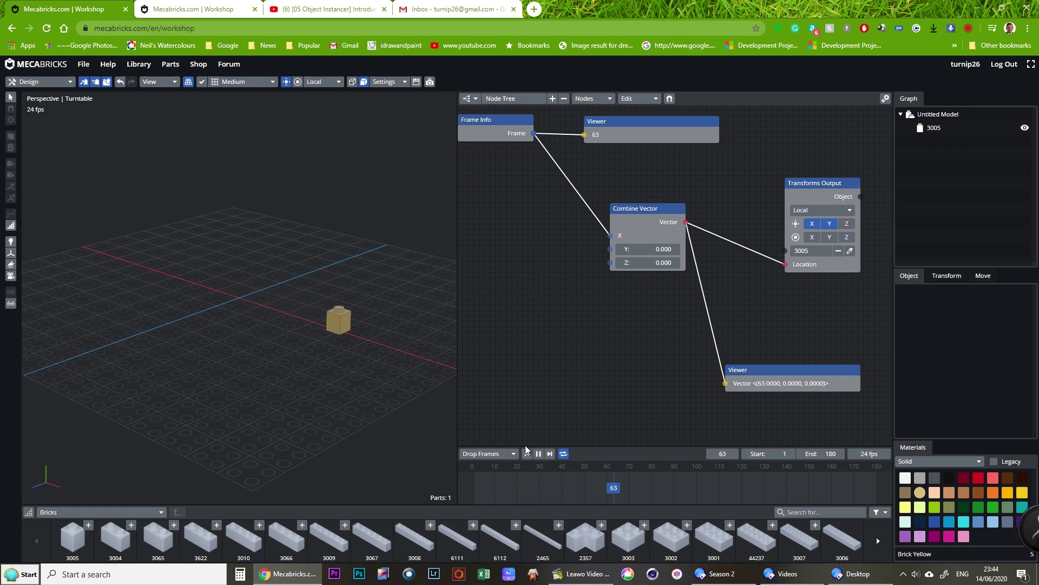
pyautogui.scroll(-2, 349, 382)
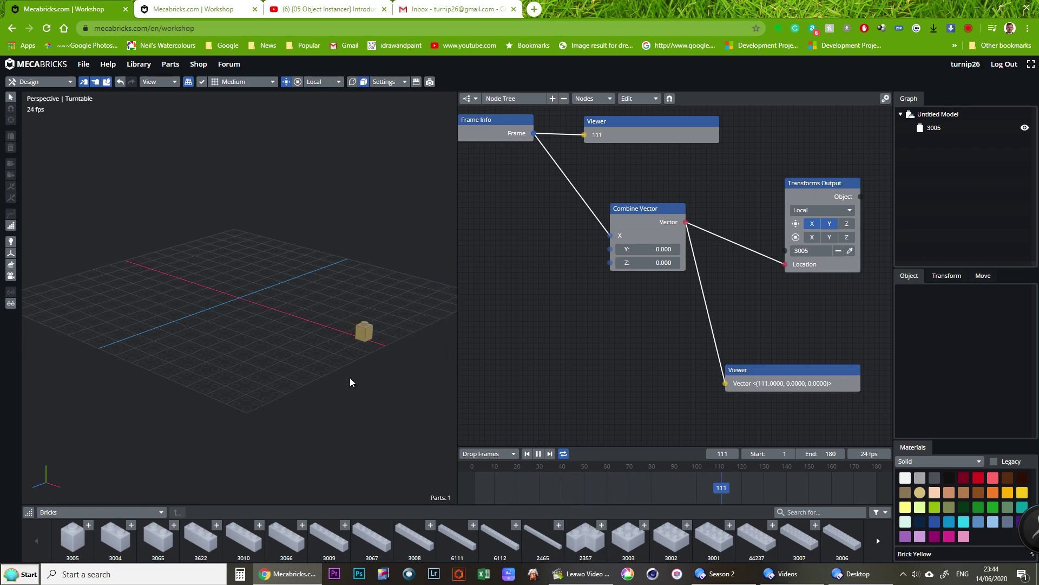
pyautogui.moveTo(357, 398); pyautogui.dragTo(271, 373, button='right')
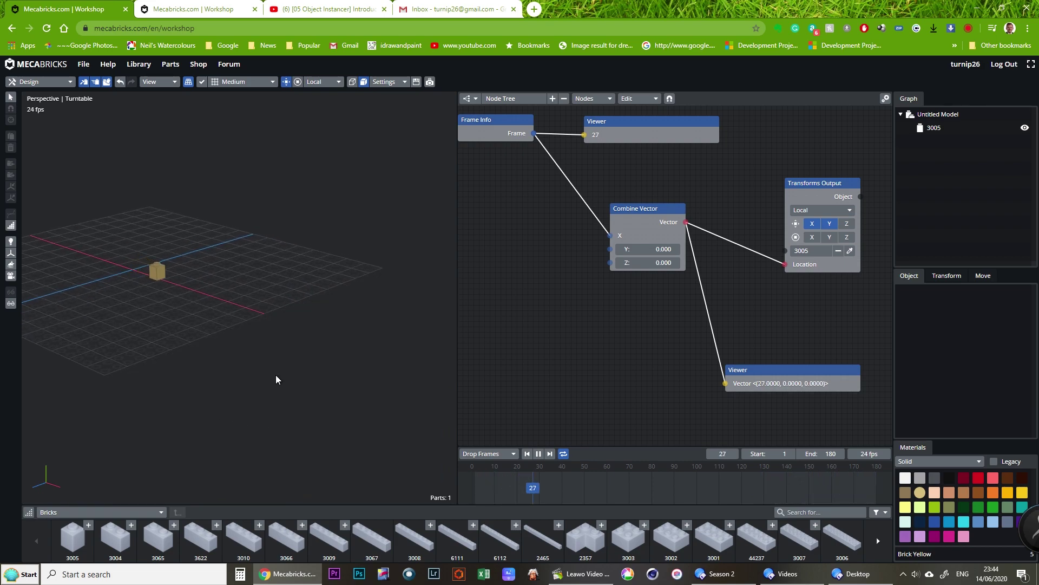
pyautogui.scroll(3, 275, 375)
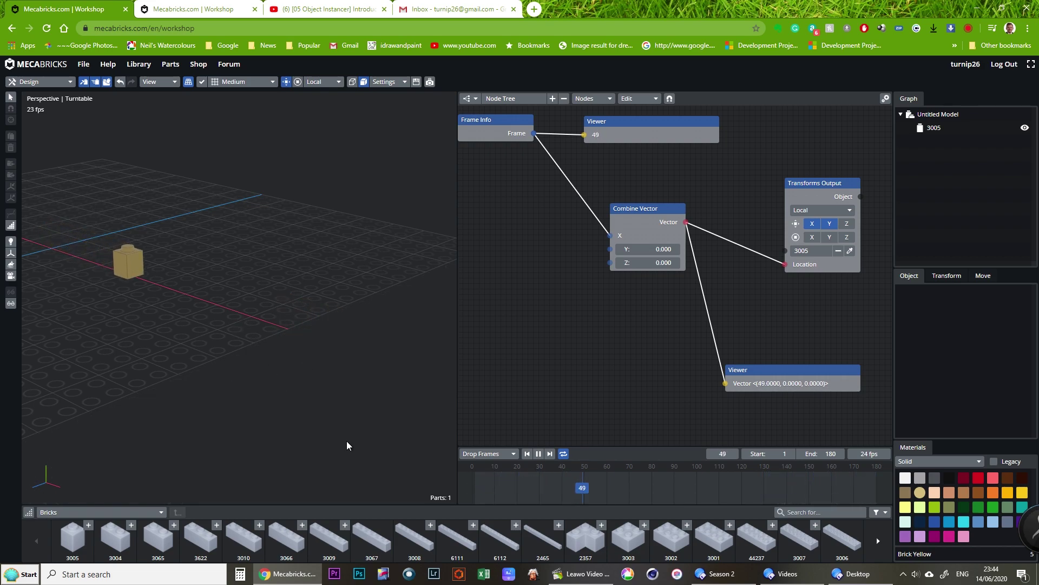
# Step: View the moving brick up close from several preset directions, including Top, and finish on the Left view
pyautogui.press('3')
pyautogui.press('4')
pyautogui.press('1')
pyautogui.press('2')
pyautogui.press('1')
pyautogui.press('6')
pyautogui.press('5')
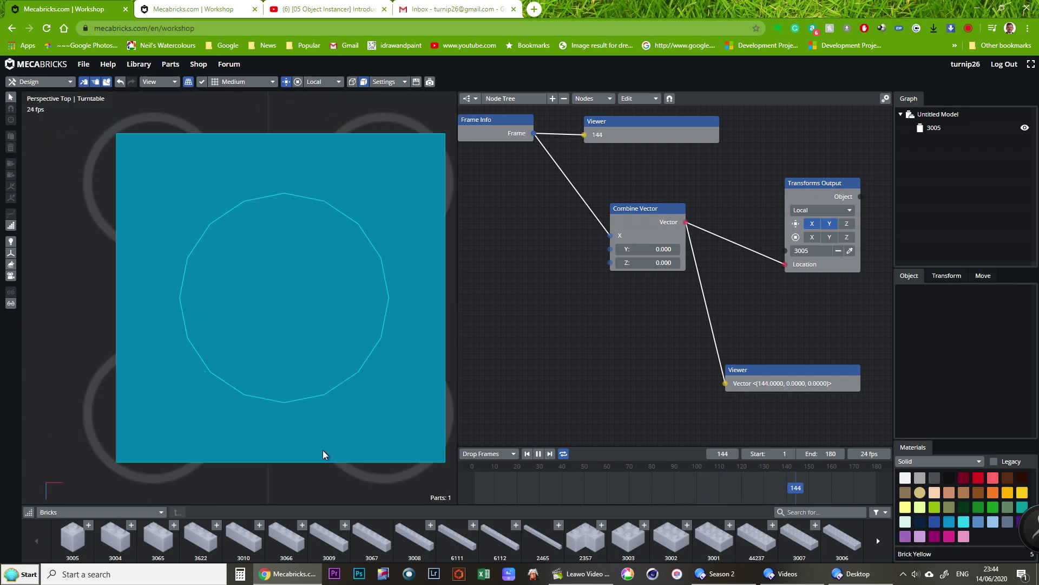
pyautogui.press('3')
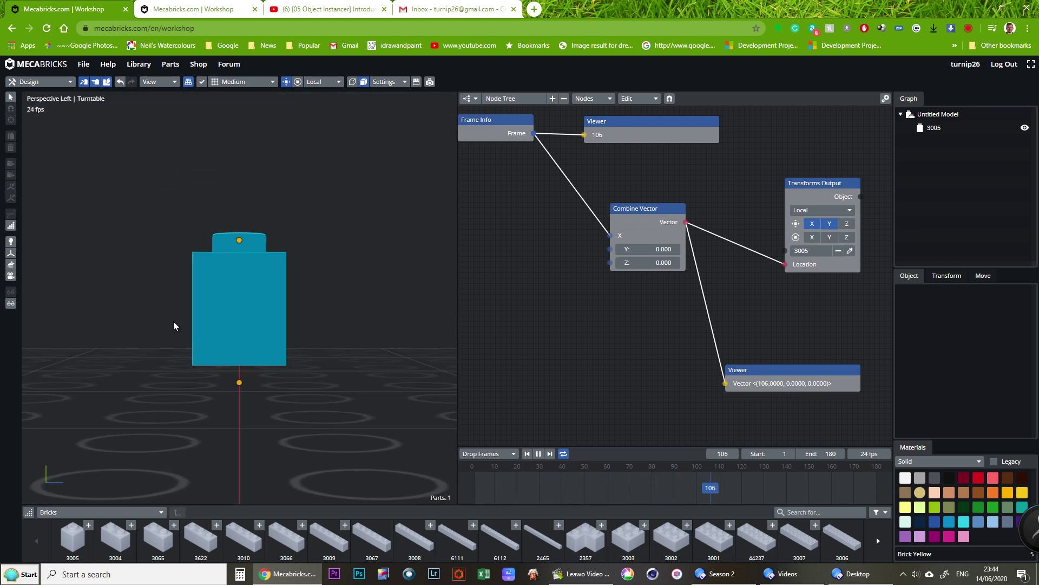
# Step: Switch to a wide perspective view of the brick's path, stop the playback and return the timeline to frame 1
pyautogui.moveTo(264, 396); pyautogui.dragTo(403, 318, button='middle')
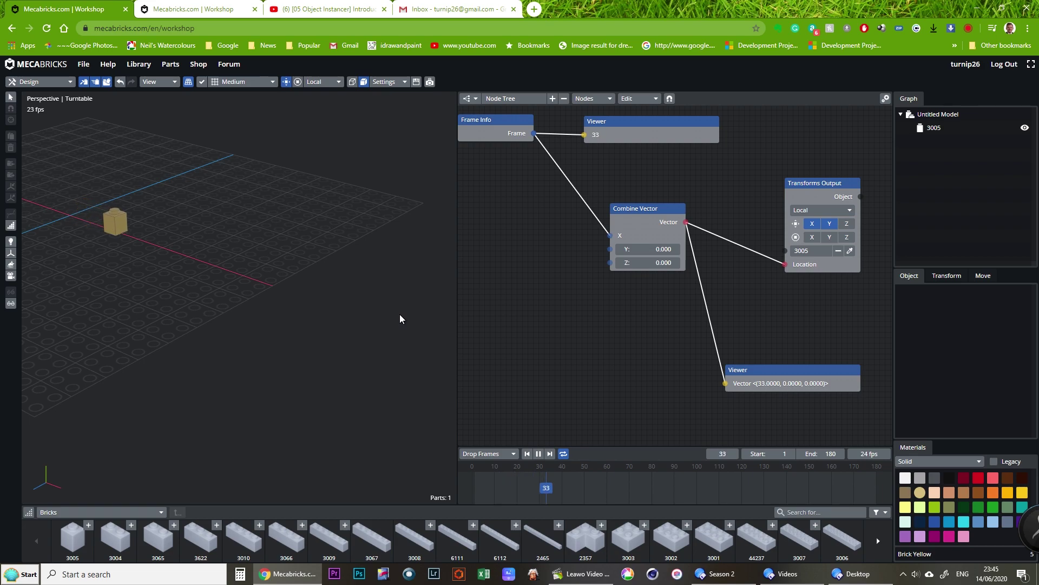
pyautogui.click(540, 455)
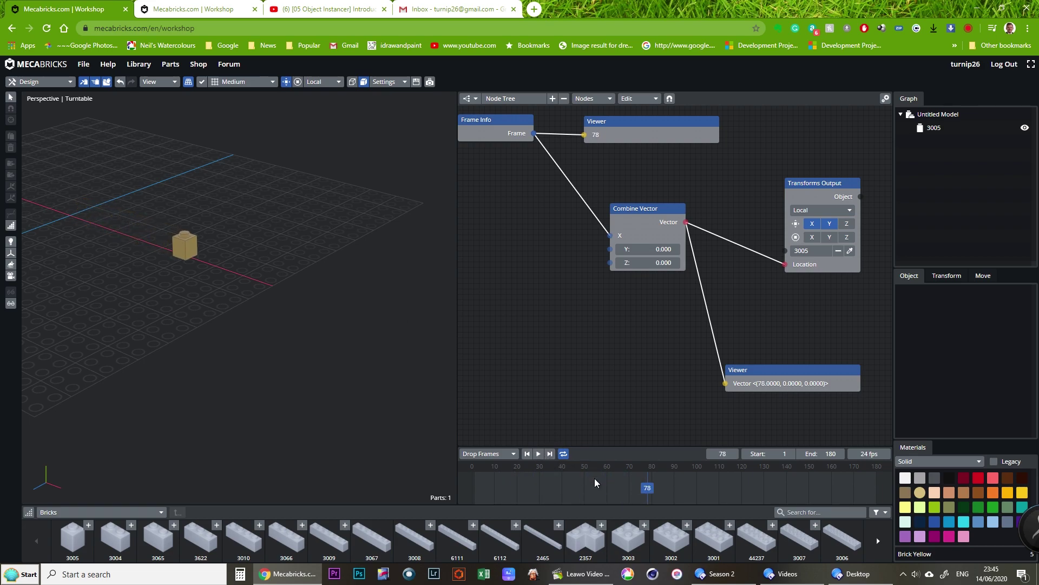
pyautogui.moveTo(652, 496); pyautogui.dragTo(452, 498)
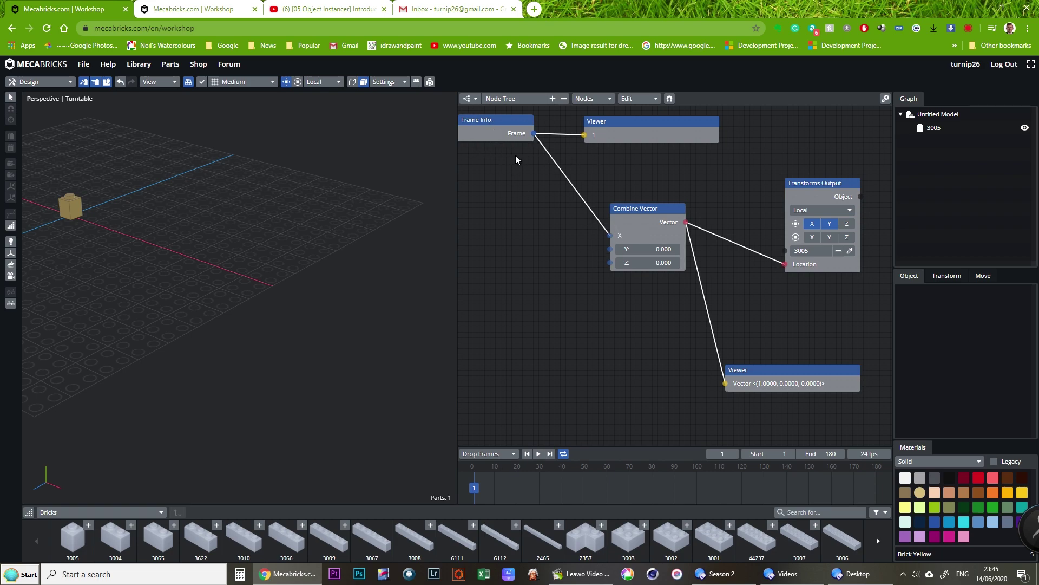
# Step: Add a Convert node set to Degree to Radian below the Frame Info node and set its value to 2
pyautogui.click(594, 98)
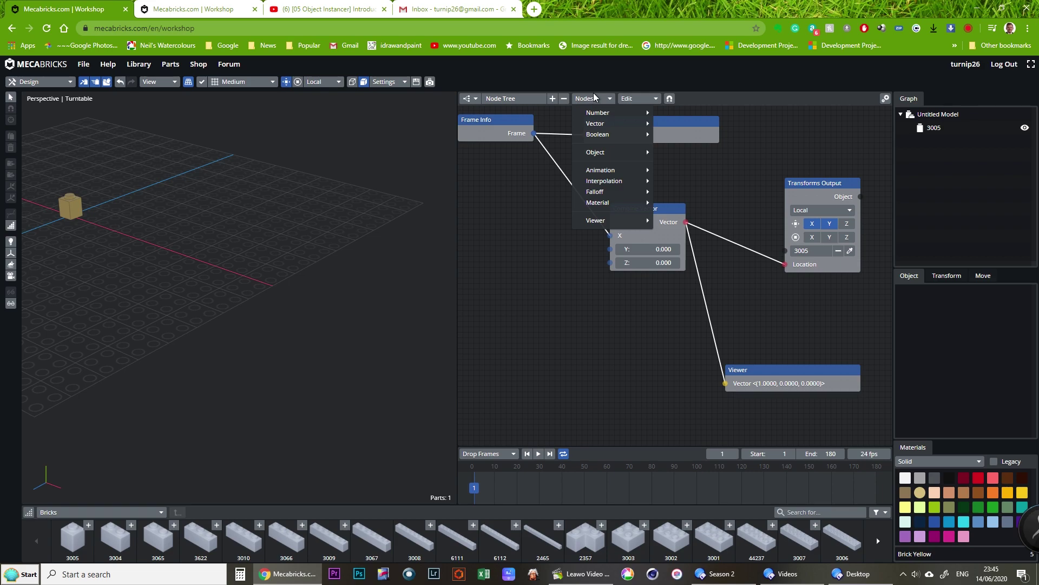
pyautogui.moveTo(599, 115)
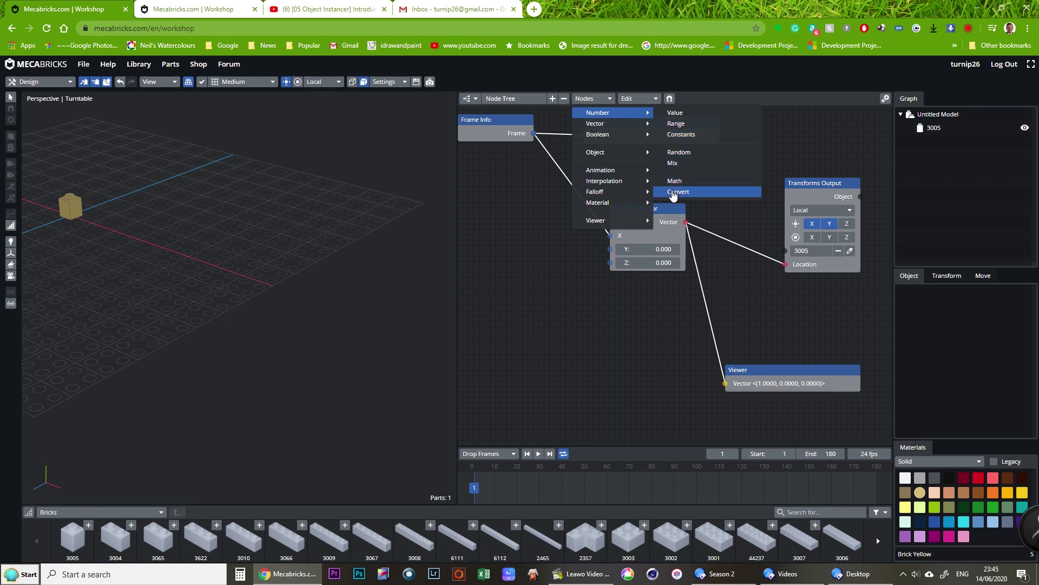
pyautogui.click(674, 193)
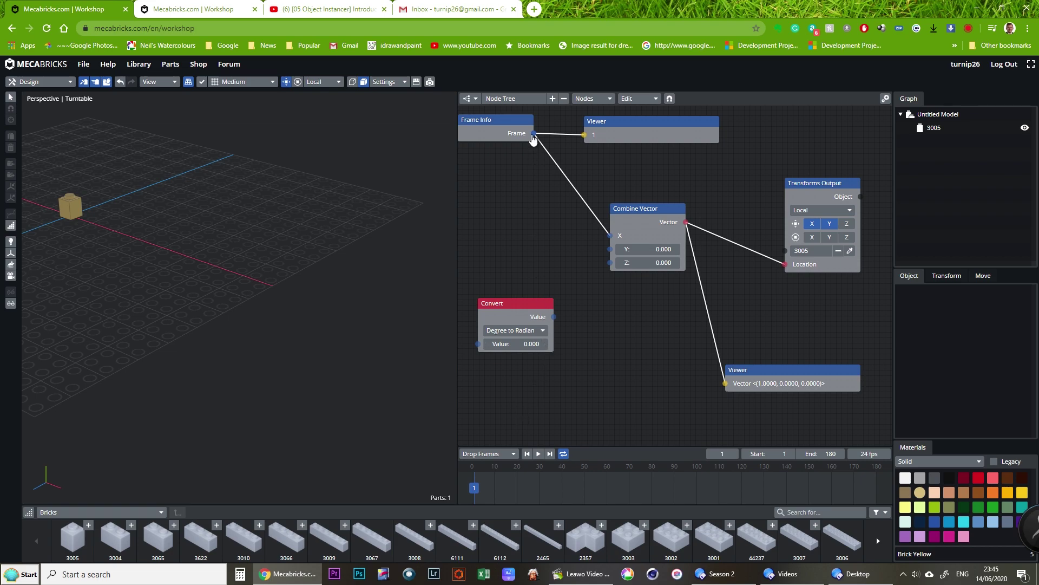
pyautogui.moveTo(533, 134); pyautogui.dragTo(478, 345)
pyautogui.moveTo(478, 344); pyautogui.dragTo(539, 163)
pyautogui.click(528, 345)
pyautogui.write('2')
pyautogui.press('Return')
pyautogui.moveTo(523, 303); pyautogui.dragTo(518, 334)
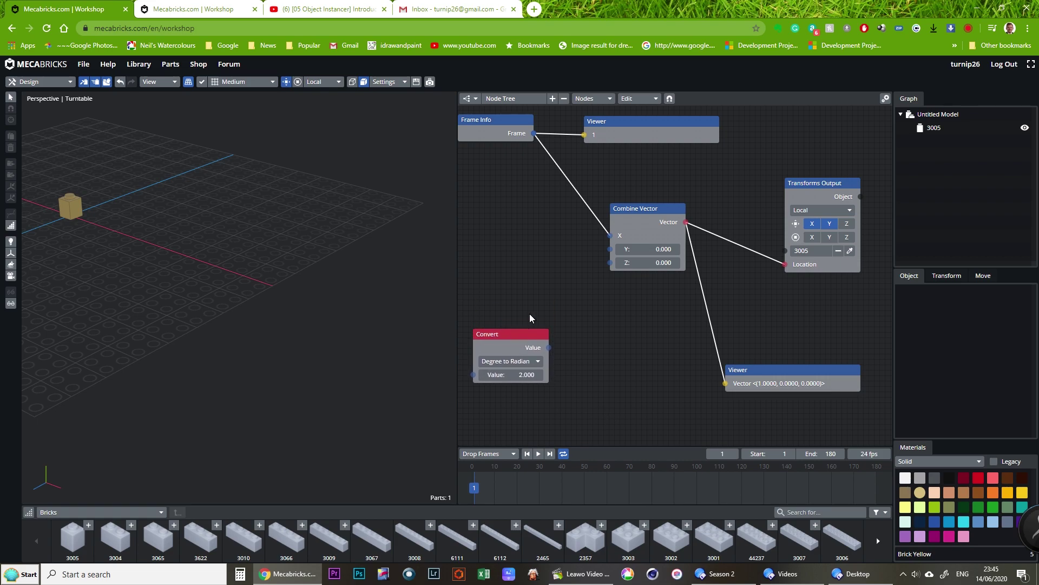
# Step: Add a Viewer node, connect it to the Convert node's Value output and move Convert down beside it
pyautogui.click(592, 98)
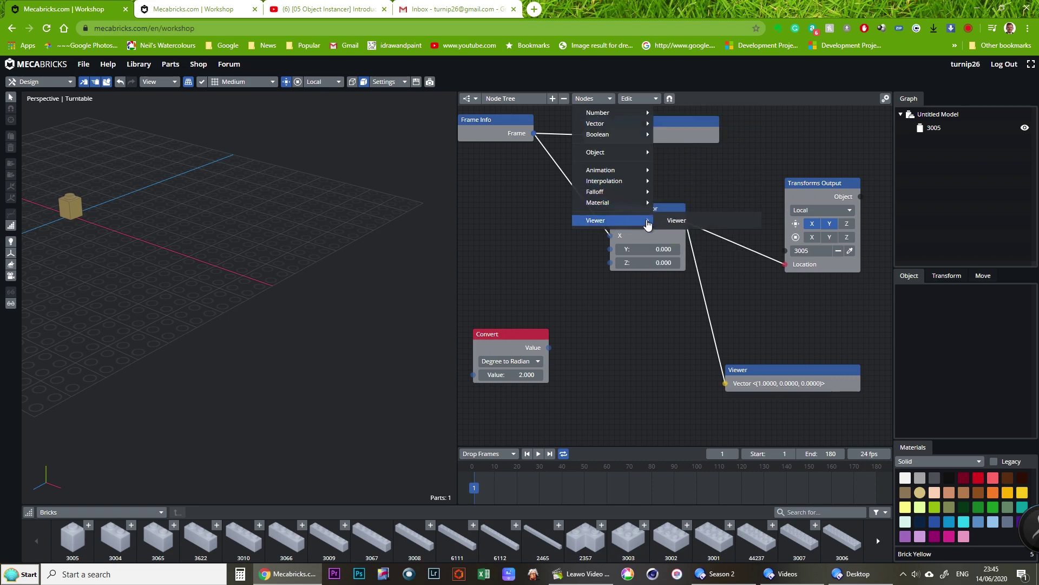
pyautogui.click(676, 219)
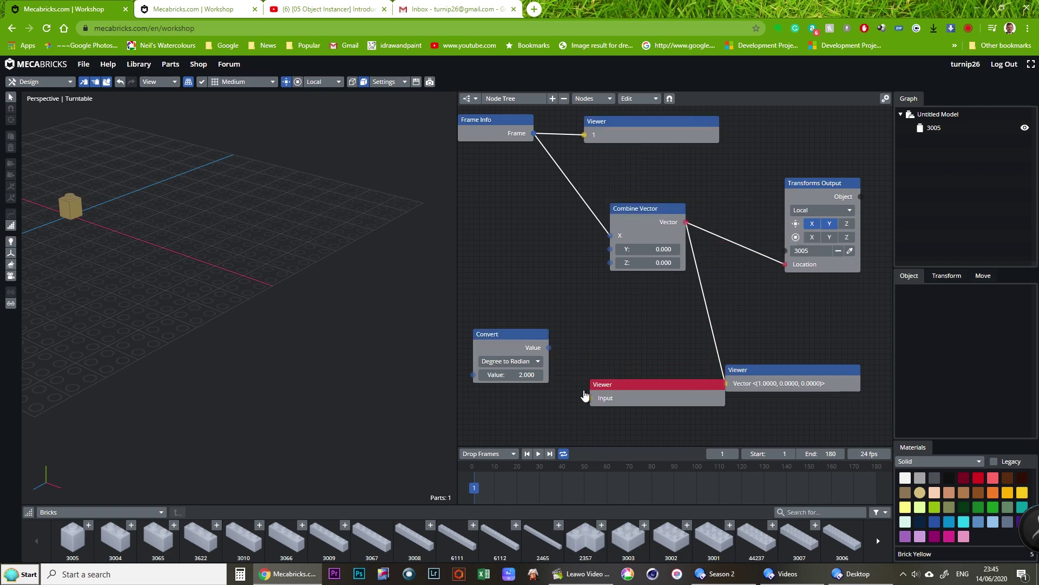
pyautogui.click(569, 407)
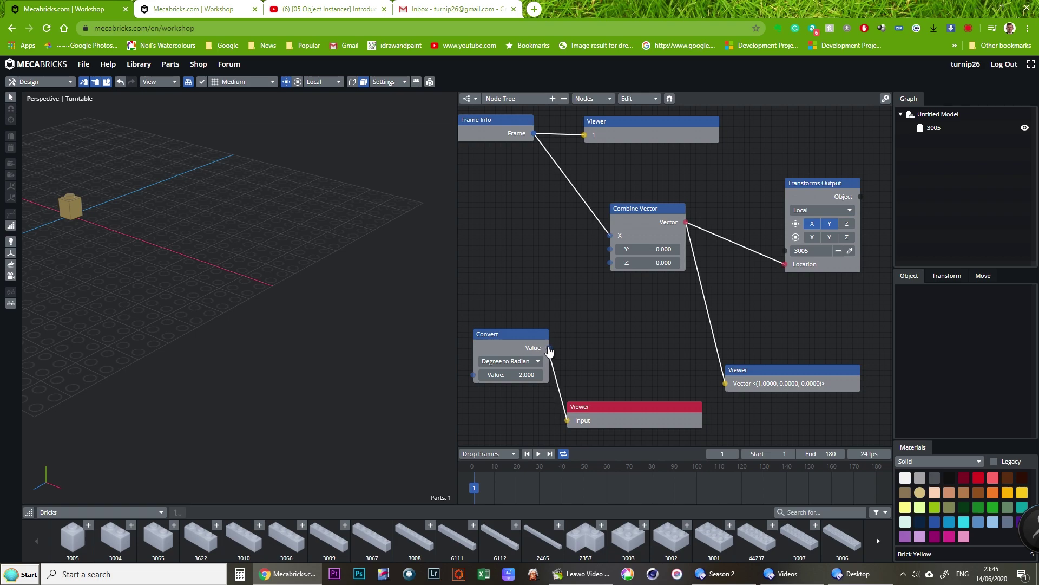
pyautogui.moveTo(559, 381); pyautogui.dragTo(549, 348)
pyautogui.moveTo(503, 339); pyautogui.dragTo(496, 381)
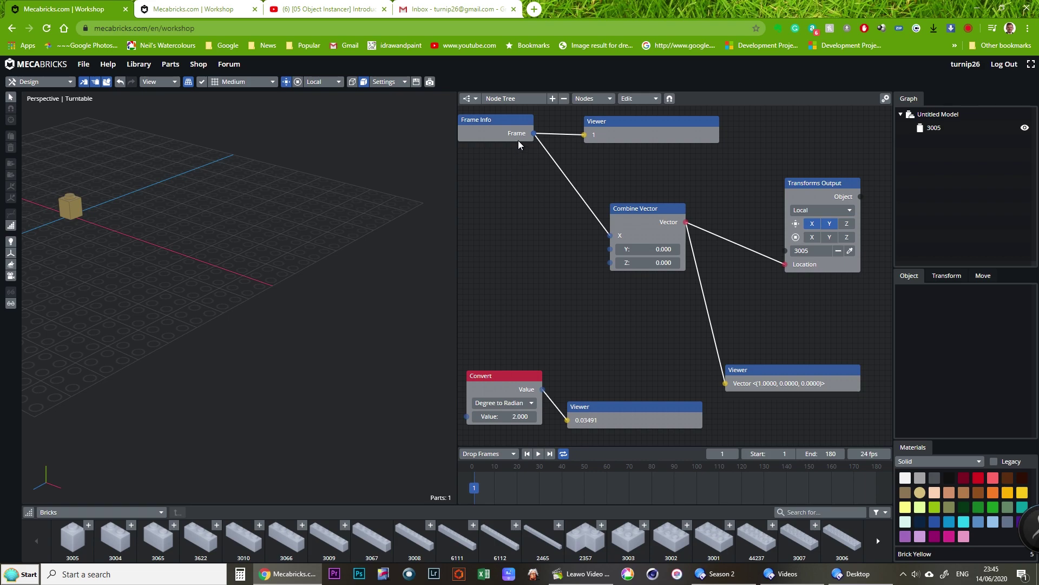
# Step: Add a number Math node between Frame Info and Convert and set its operation to Multiply
pyautogui.click(608, 102)
pyautogui.moveTo(605, 113)
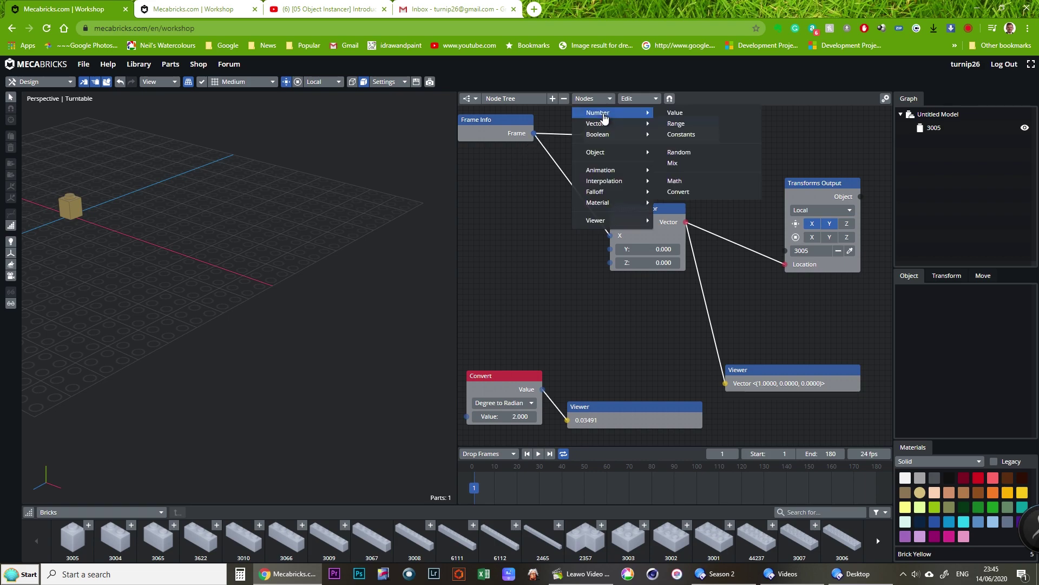
pyautogui.click(675, 181)
pyautogui.moveTo(671, 211); pyautogui.dragTo(525, 239)
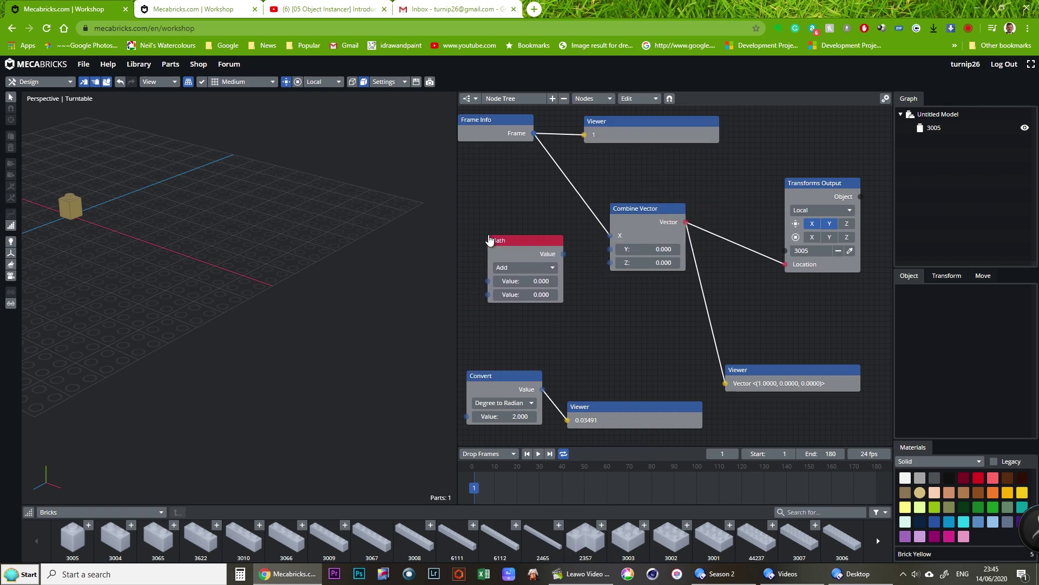
pyautogui.click(516, 266)
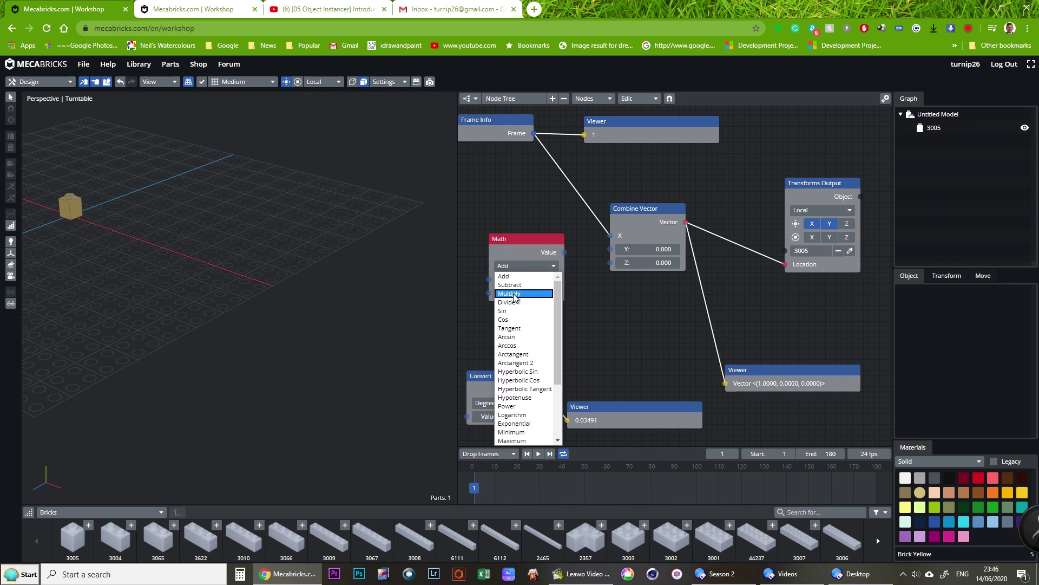
pyautogui.click(512, 293)
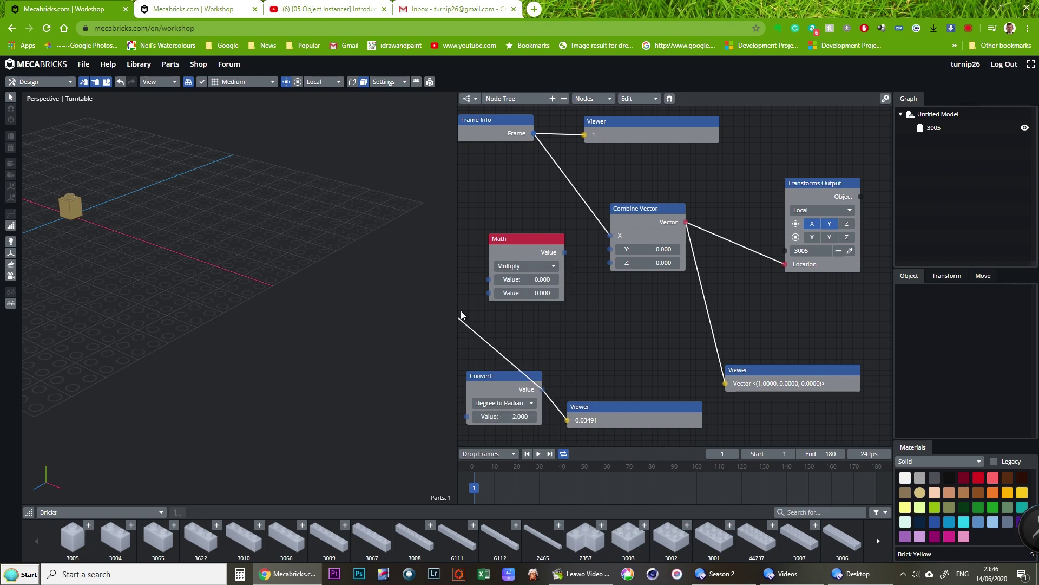
# Step: Multiply the Frame output by the Convert value in the Math node and check the product in the Viewer, ending at frame 1
pyautogui.moveTo(489, 297); pyautogui.dragTo(489, 296)
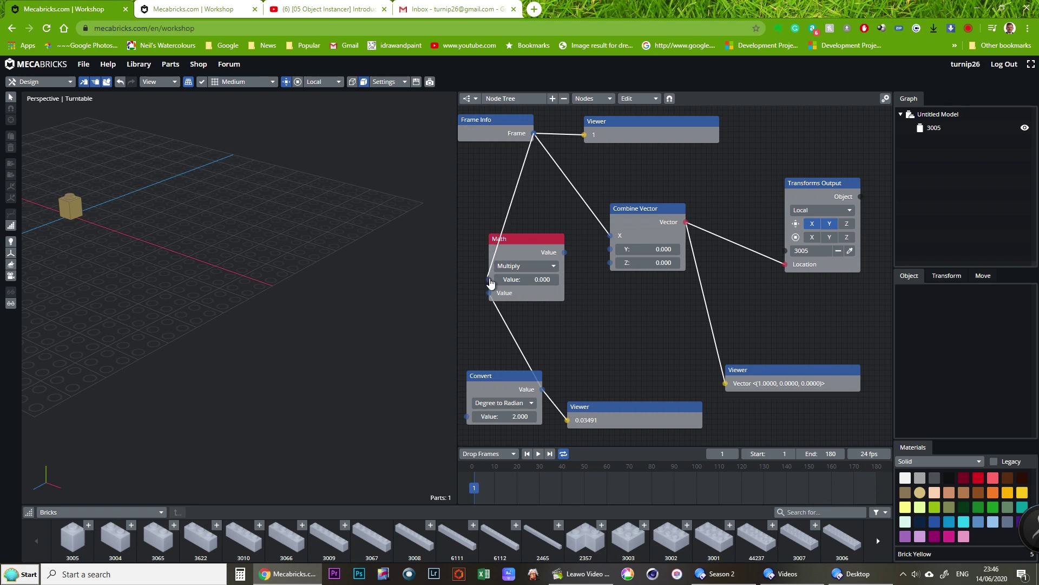
pyautogui.moveTo(490, 283); pyautogui.dragTo(535, 138)
pyautogui.moveTo(626, 411); pyautogui.dragTo(631, 367)
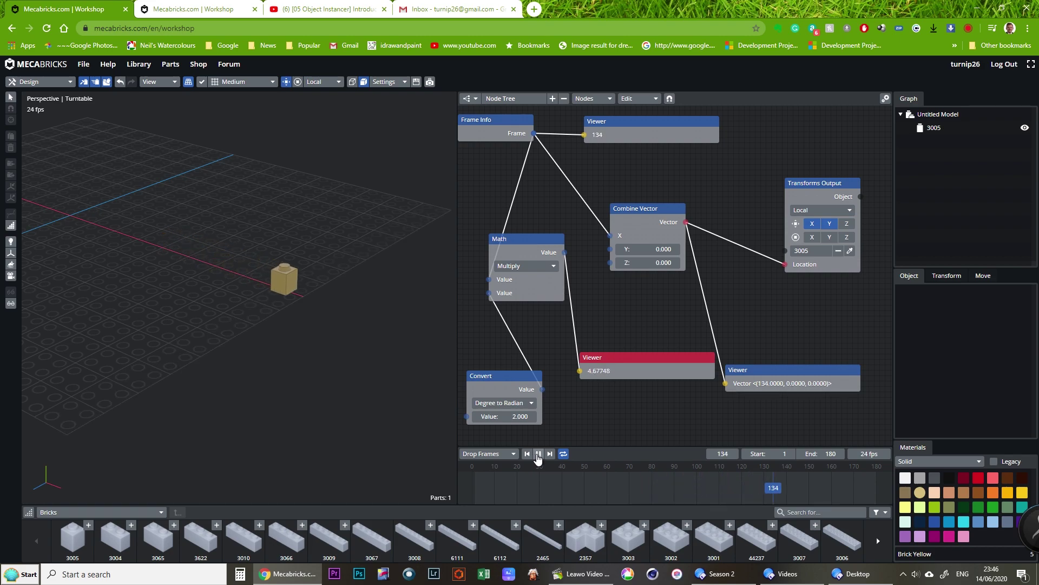
pyautogui.click(538, 455)
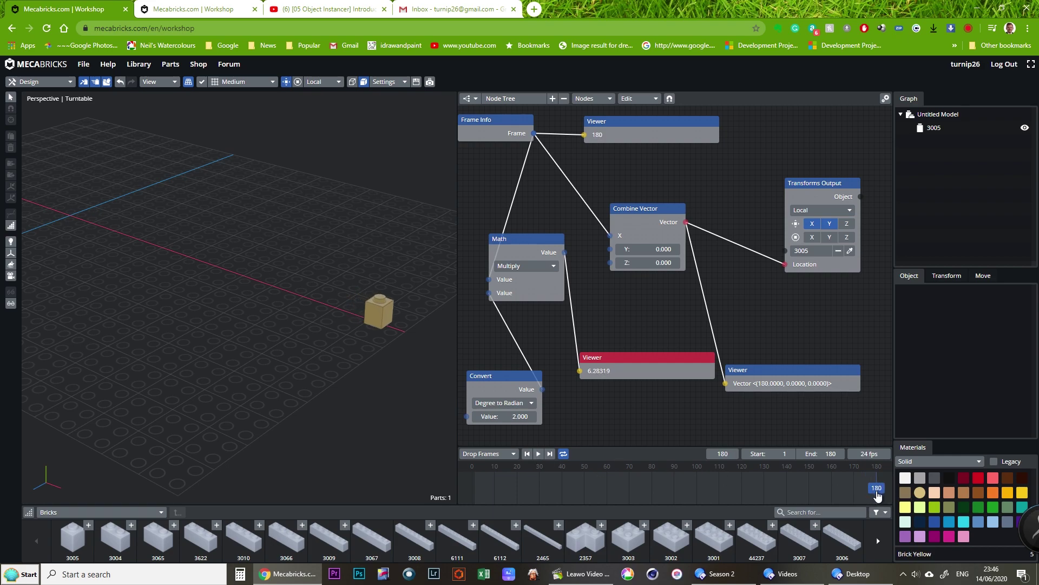
pyautogui.moveTo(875, 496); pyautogui.dragTo(422, 482)
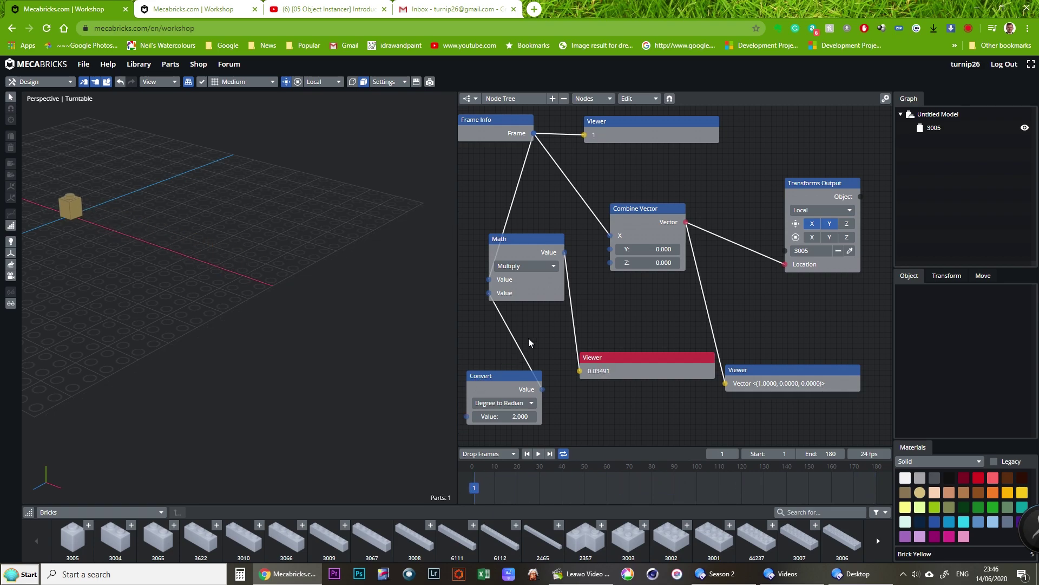
# Step: Make room in the node tree and add a second Combine Vector with its X fed by the Math node's value
pyautogui.moveTo(528, 245); pyautogui.dragTo(511, 222)
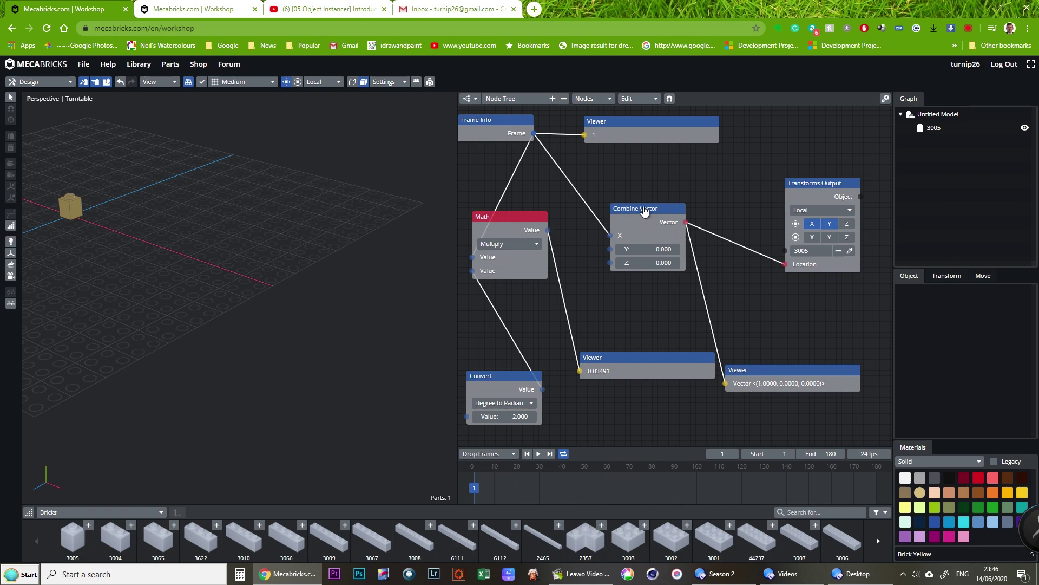
pyautogui.moveTo(644, 211); pyautogui.dragTo(642, 164)
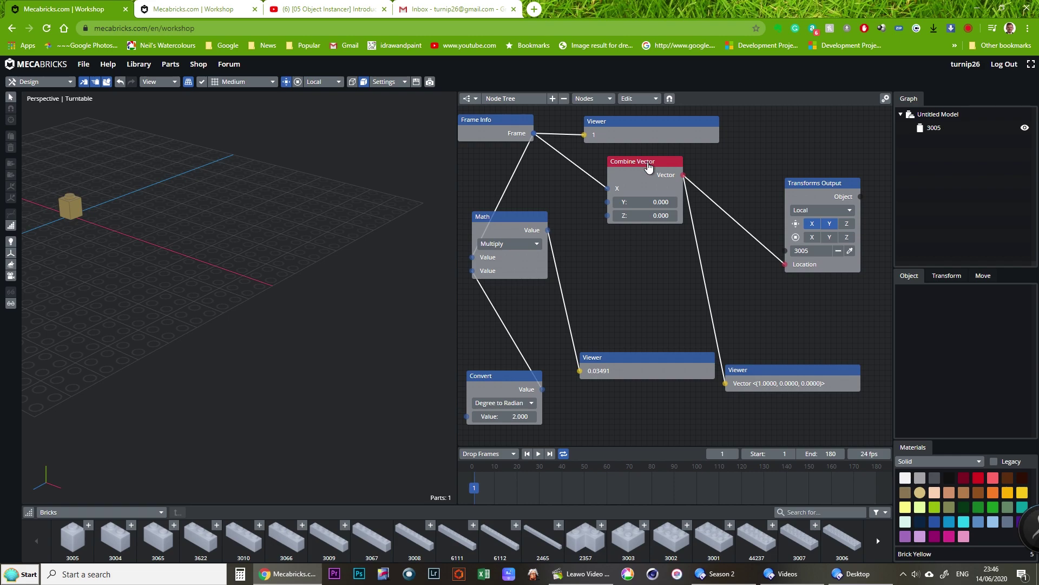
pyautogui.click(591, 100)
pyautogui.moveTo(594, 114)
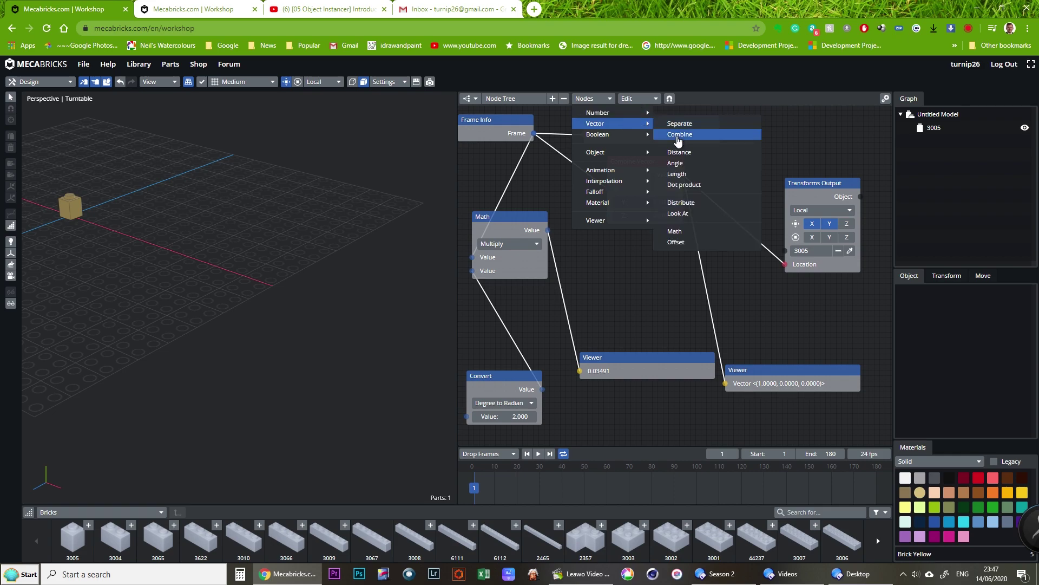
pyautogui.click(684, 135)
pyautogui.moveTo(678, 141); pyautogui.dragTo(611, 254)
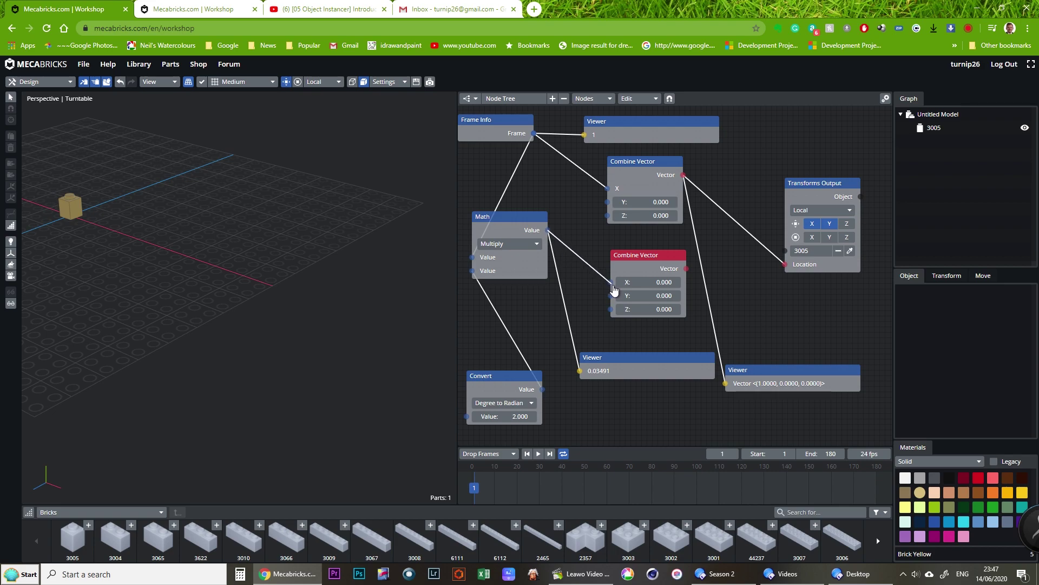
pyautogui.moveTo(611, 282); pyautogui.dragTo(548, 230)
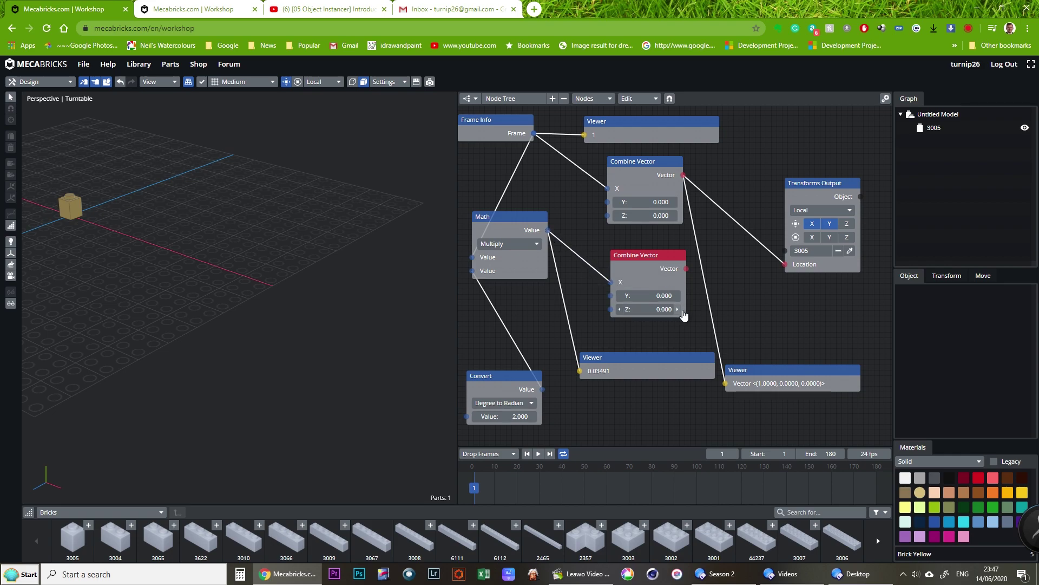
# Step: Limit location to X and drive the brick's rotation from the second Combine Vector, playing it about X and finally about Y
pyautogui.click(811, 238)
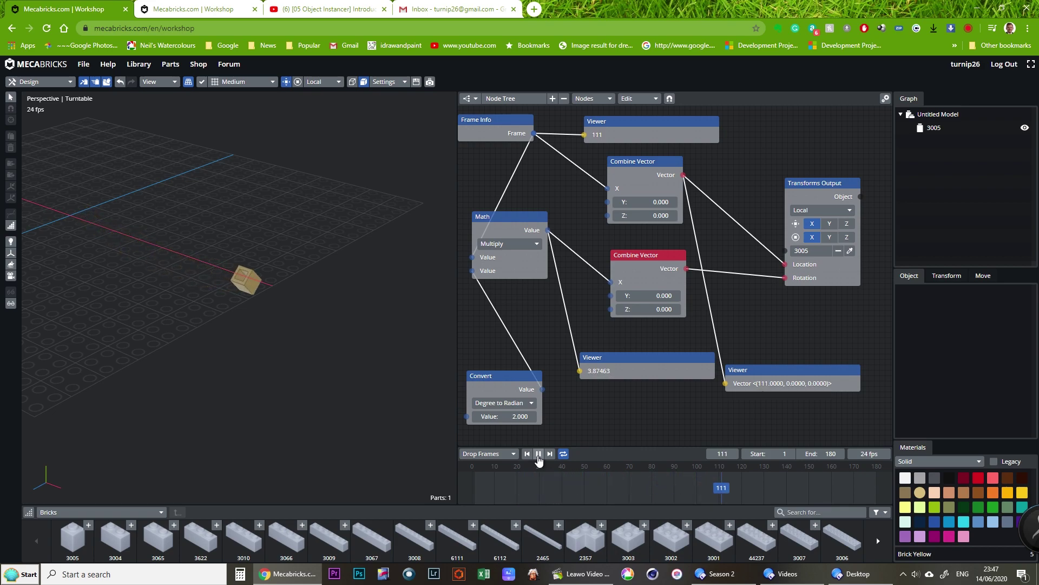
pyautogui.moveTo(720, 491); pyautogui.dragTo(469, 499)
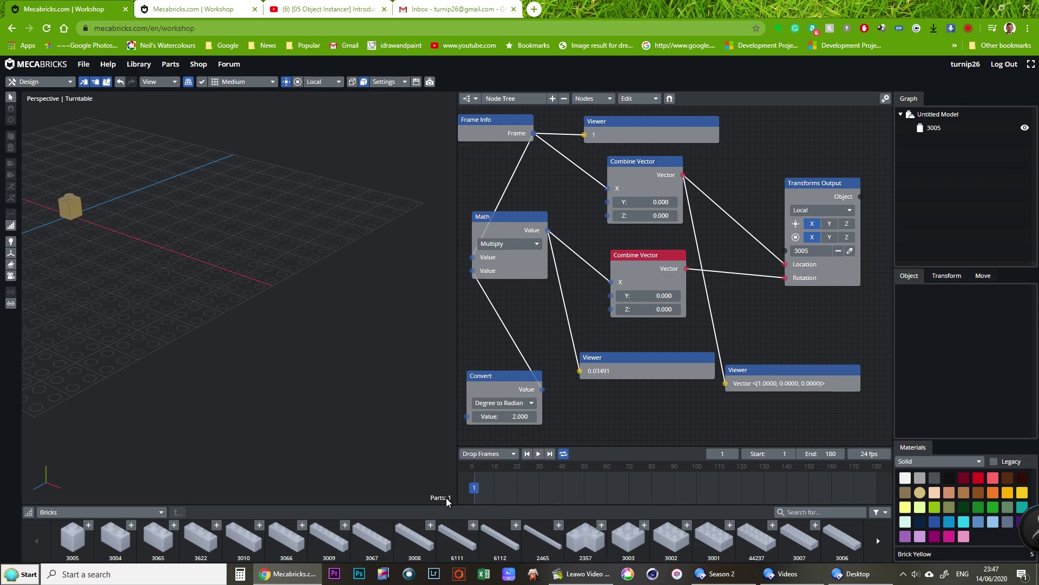
pyautogui.moveTo(610, 282); pyautogui.dragTo(611, 285)
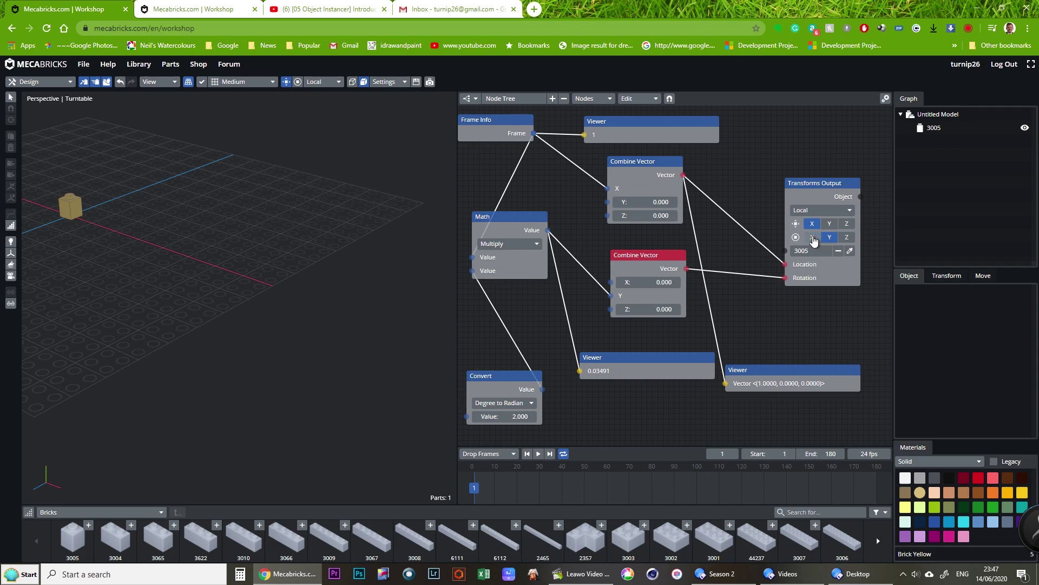
pyautogui.click(539, 455)
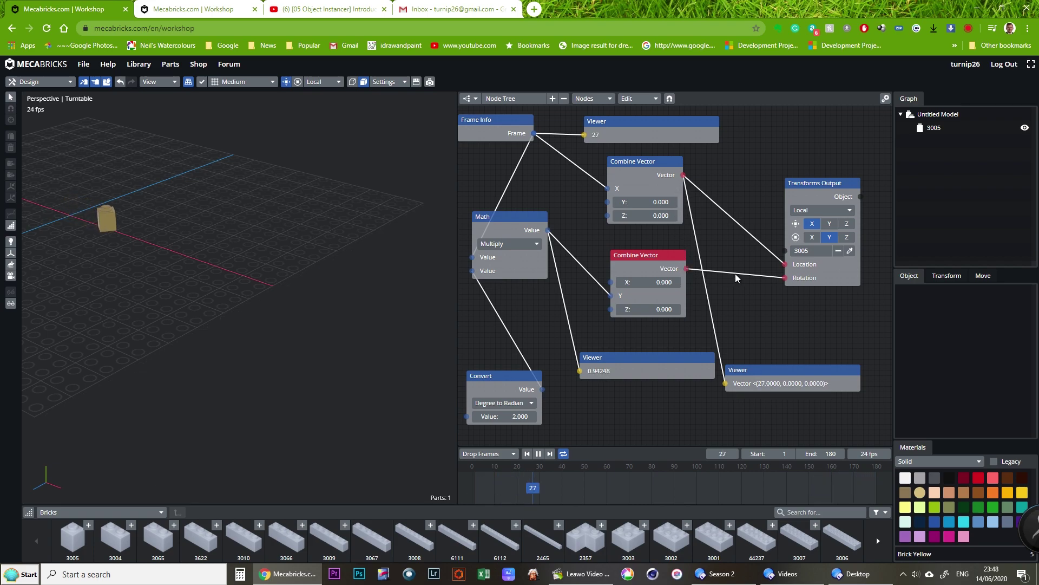
# Step: Delete the second Combine Vector and drive both Location and Rotation from the remaining one, with the Math value linked to its Y
pyautogui.moveTo(686, 268); pyautogui.dragTo(785, 278)
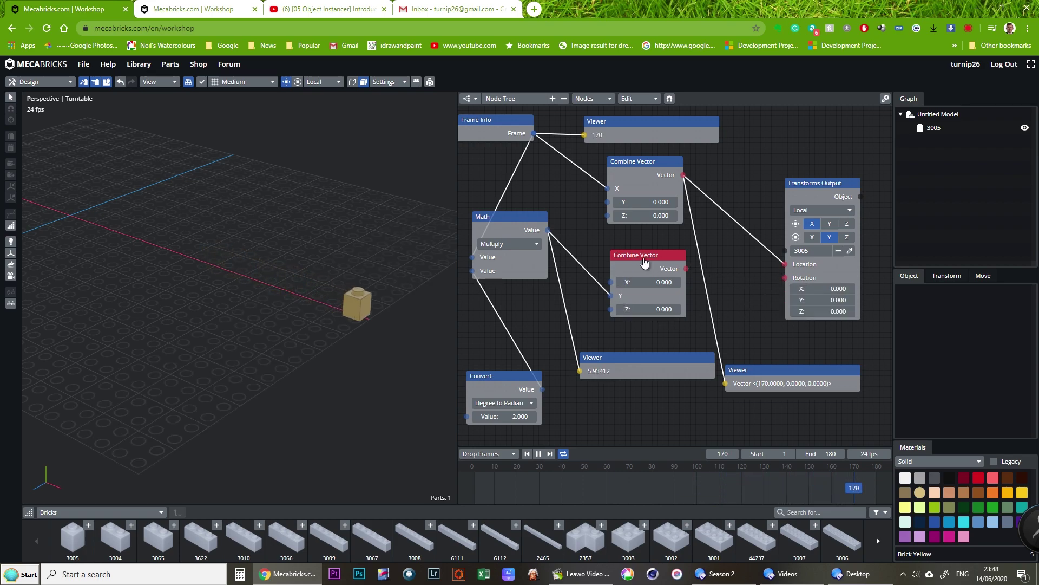
pyautogui.press('Delete')
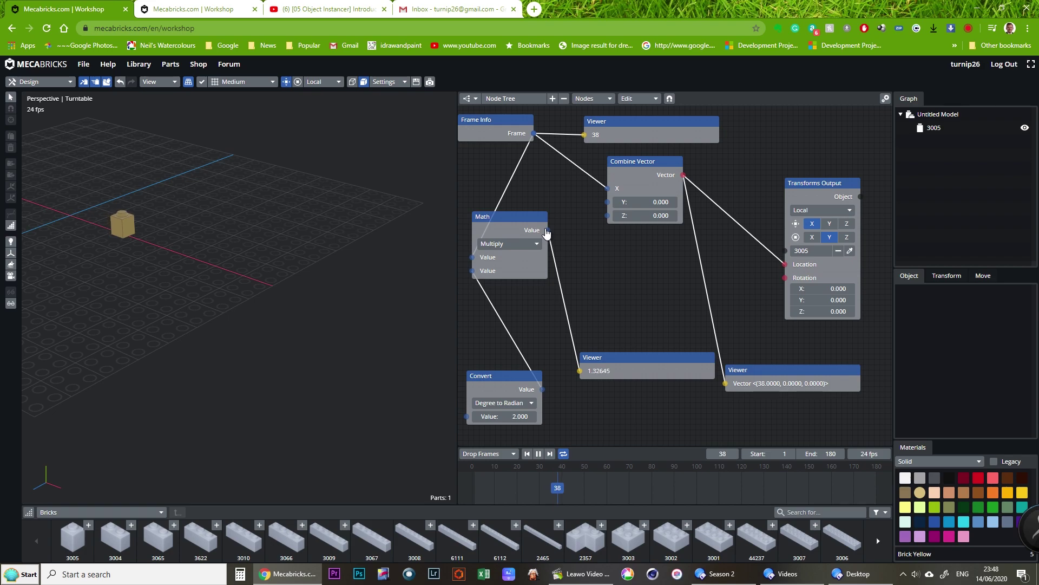
pyautogui.moveTo(547, 232); pyautogui.dragTo(610, 207)
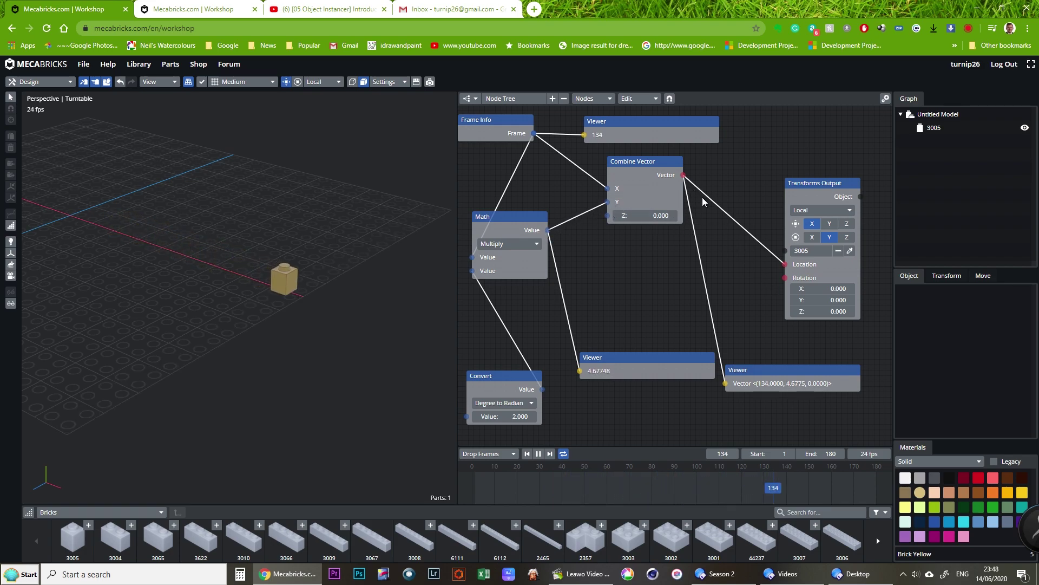
pyautogui.moveTo(683, 175); pyautogui.dragTo(785, 278)
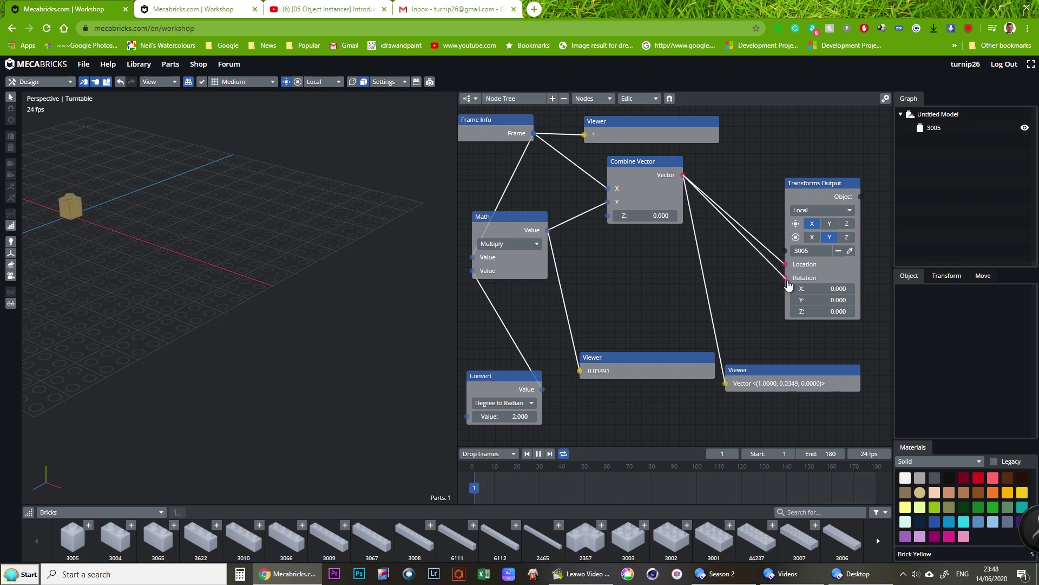
pyautogui.moveTo(720, 193); pyautogui.dragTo(683, 175)
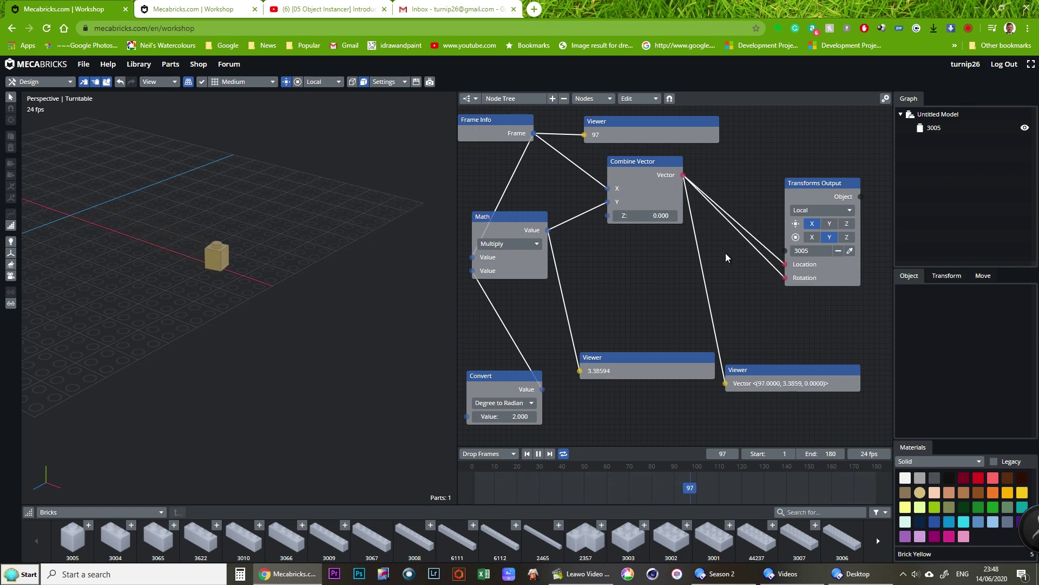
pyautogui.moveTo(652, 165); pyautogui.dragTo(664, 211)
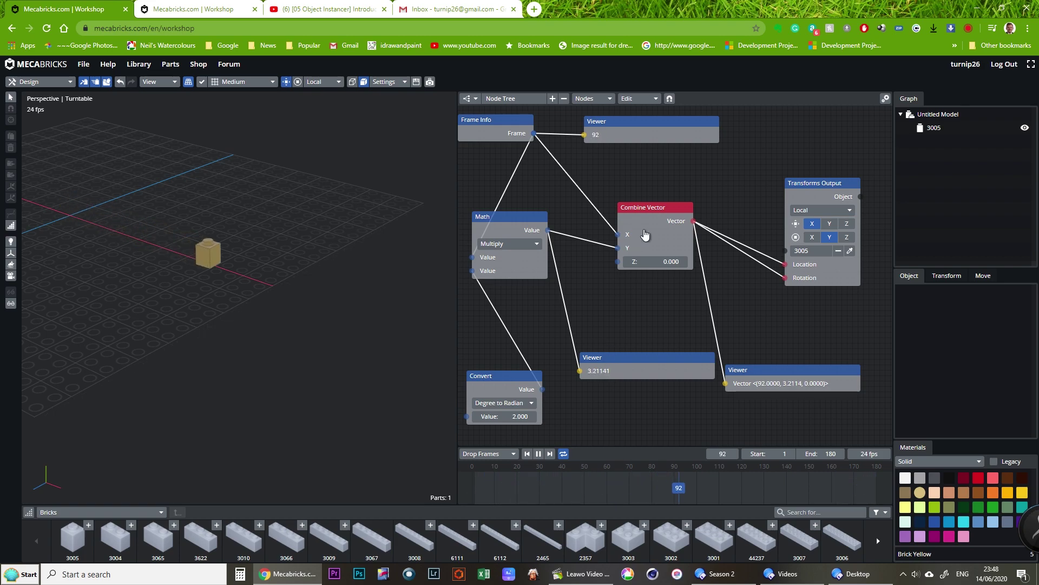
pyautogui.moveTo(650, 210); pyautogui.dragTo(668, 178)
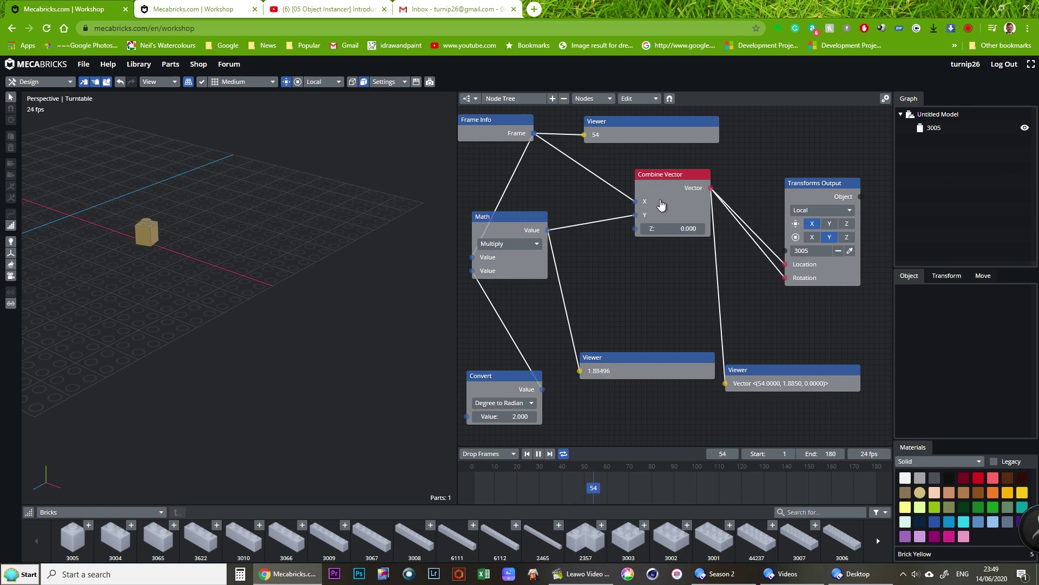
# Step: Stop playback, return to frame 1, and insert a Delay Time node between the Math value and the Combine Vector's Y
pyautogui.click(539, 454)
pyautogui.moveTo(718, 496); pyautogui.dragTo(452, 487)
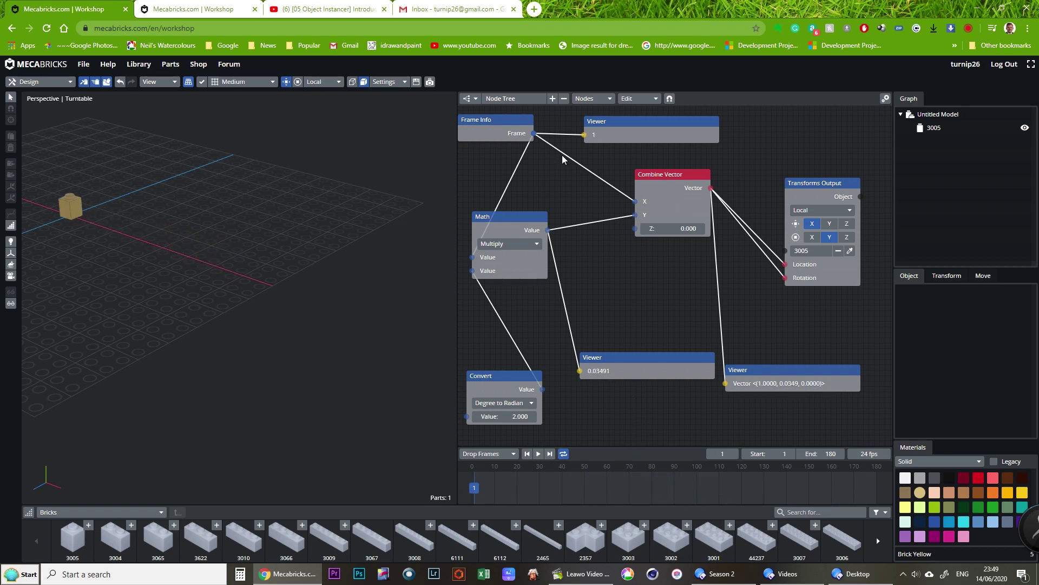
pyautogui.click(591, 100)
pyautogui.moveTo(612, 172)
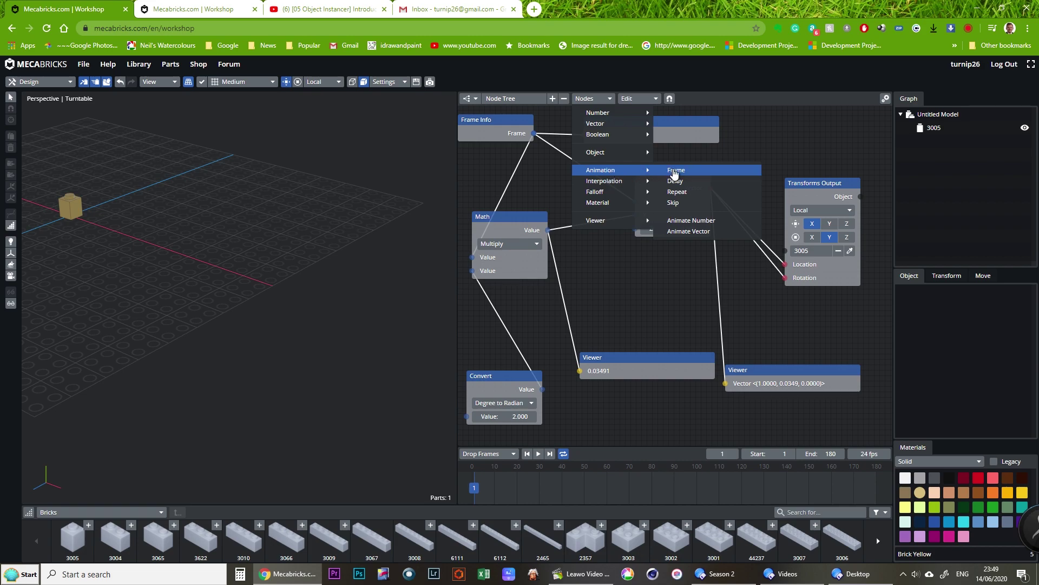
pyautogui.click(681, 183)
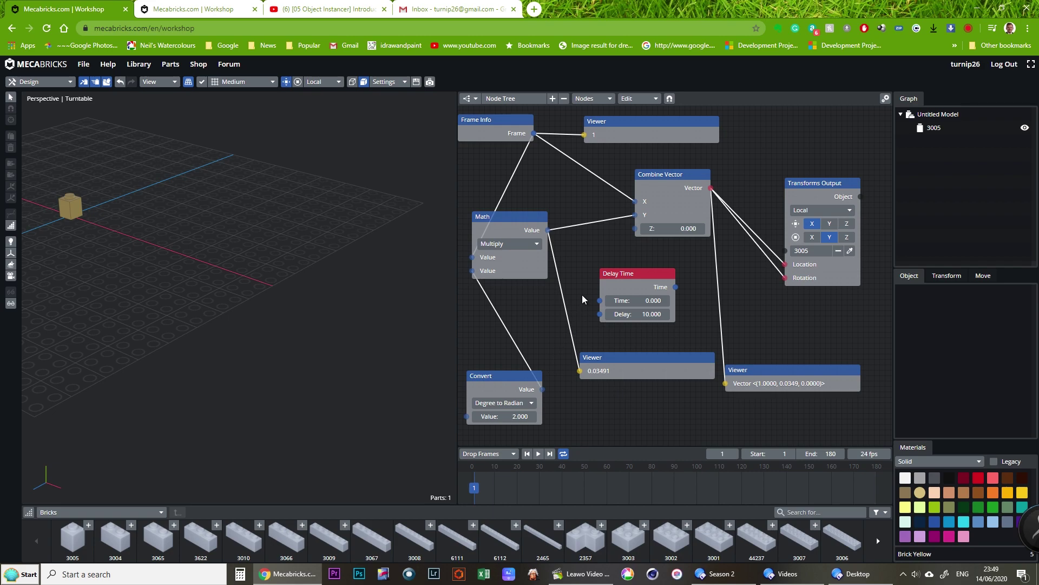
pyautogui.moveTo(636, 217); pyautogui.dragTo(602, 238)
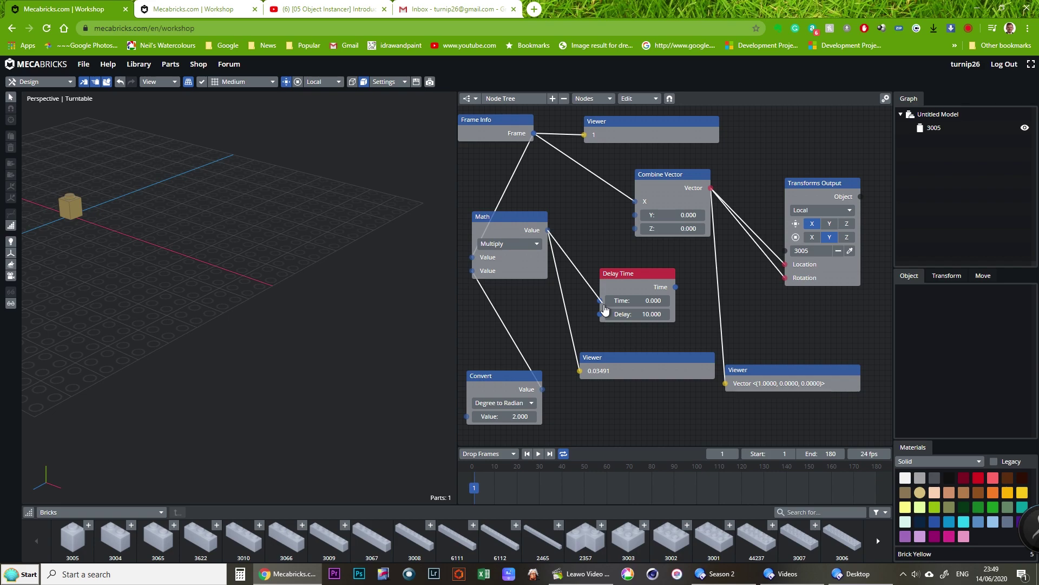
pyautogui.moveTo(602, 306); pyautogui.dragTo(606, 307)
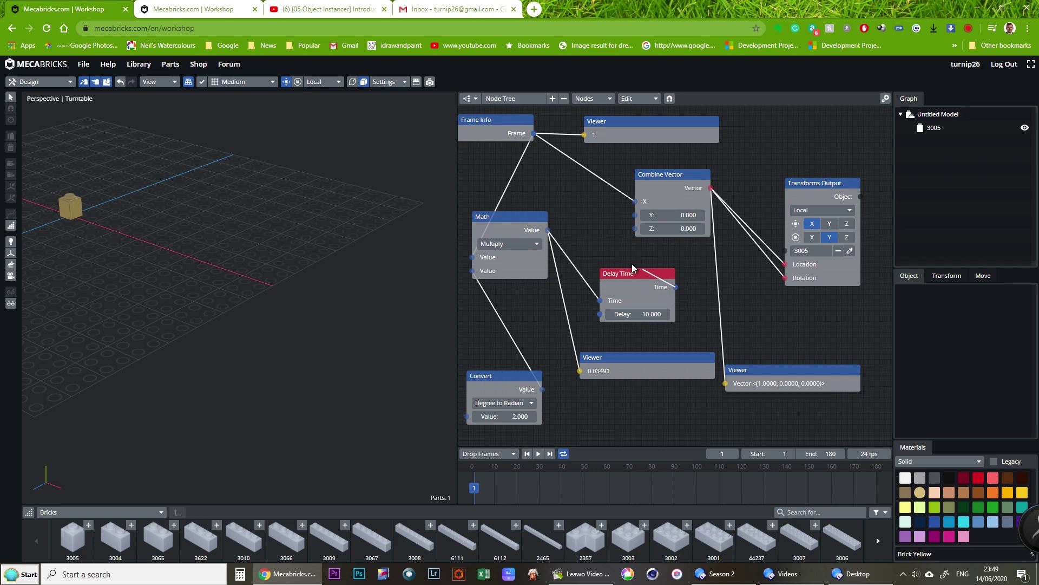
pyautogui.moveTo(636, 220); pyautogui.dragTo(636, 219)
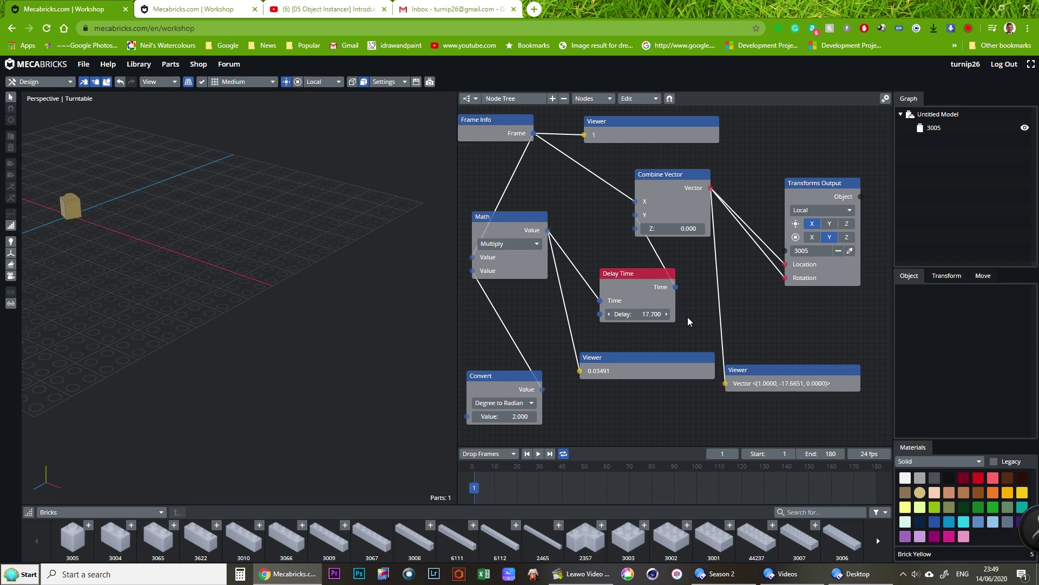
# Step: Try a delay of 14.9 on the Delay Time node during playback, and delete the node
pyautogui.moveTo(688, 317); pyautogui.dragTo(671, 319)
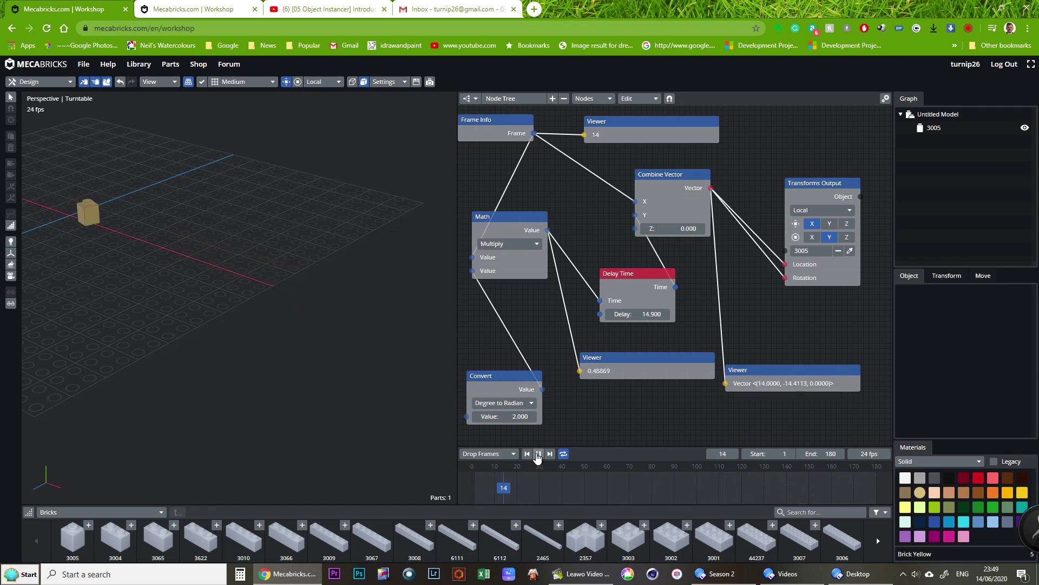
pyautogui.moveTo(624, 277); pyautogui.dragTo(597, 261)
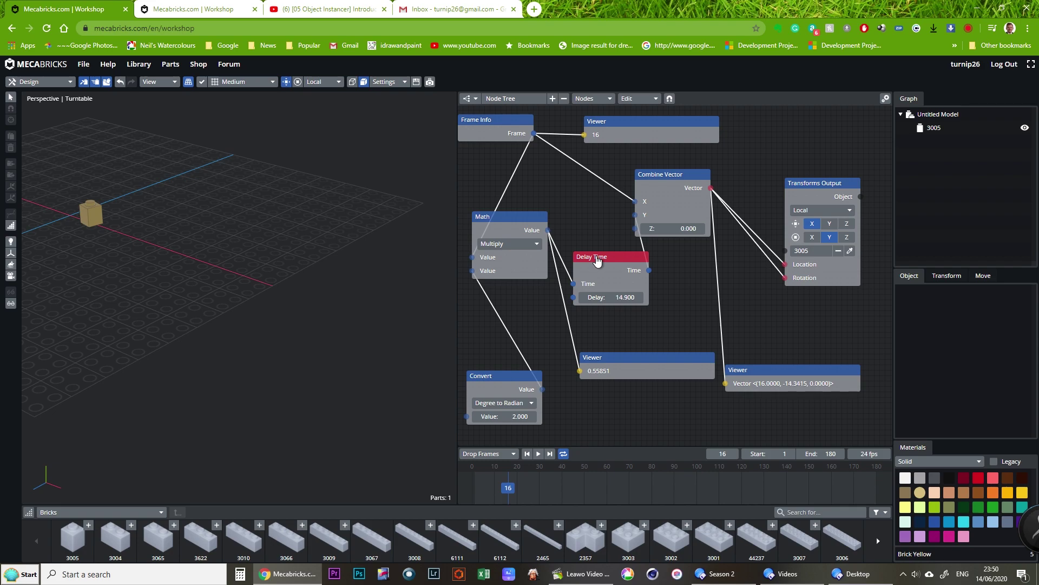
pyautogui.press('Delete')
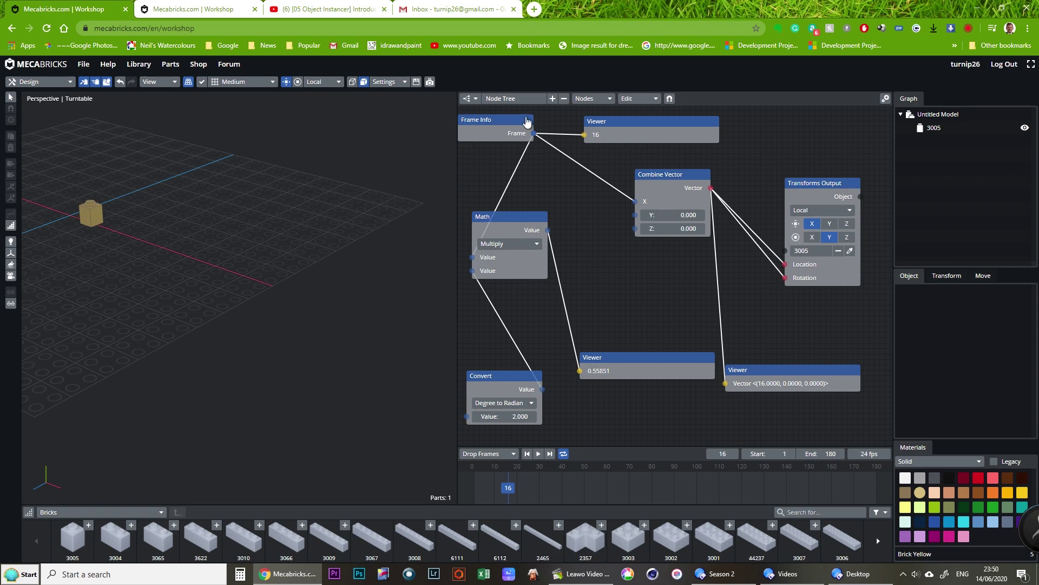
# Step: Add a Repeat Time node in Loop mode and place it below the Combine Vector node
pyautogui.click(586, 99)
pyautogui.moveTo(600, 175)
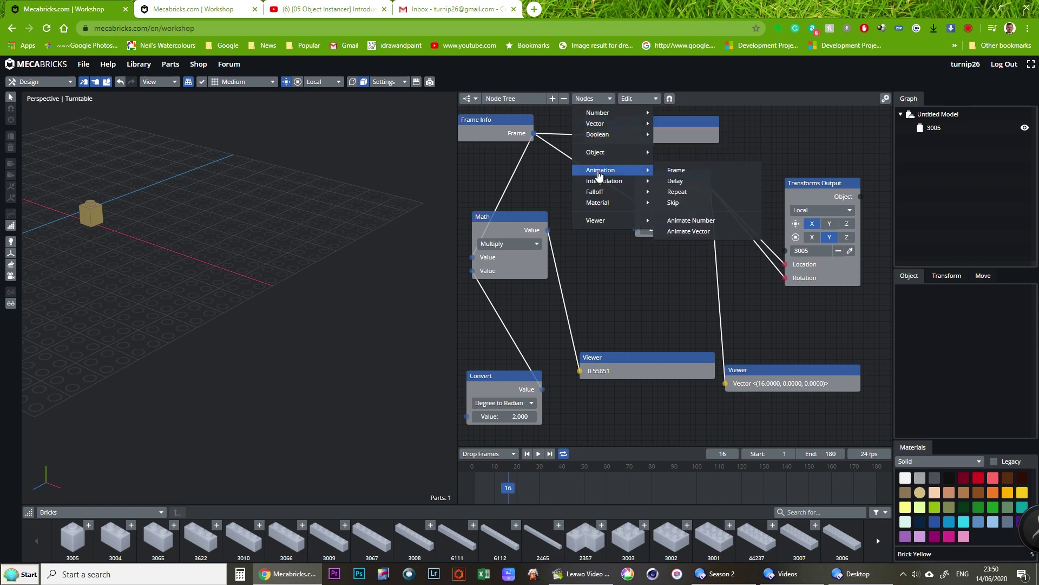
pyautogui.click(677, 192)
pyautogui.moveTo(690, 197); pyautogui.dragTo(596, 266)
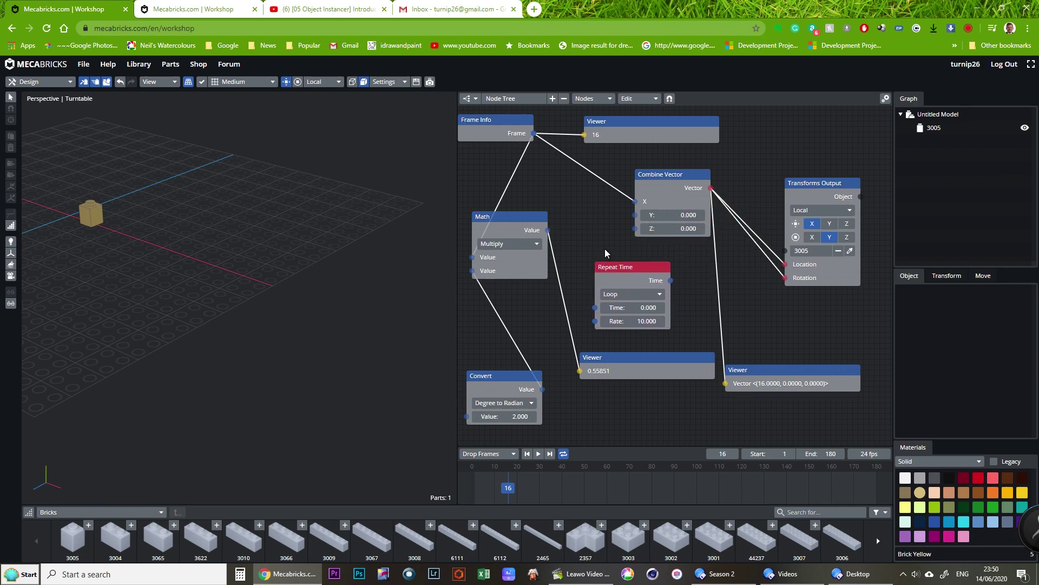
pyautogui.click(639, 295)
pyautogui.click(639, 296)
pyautogui.moveTo(636, 276); pyautogui.dragTo(654, 275)
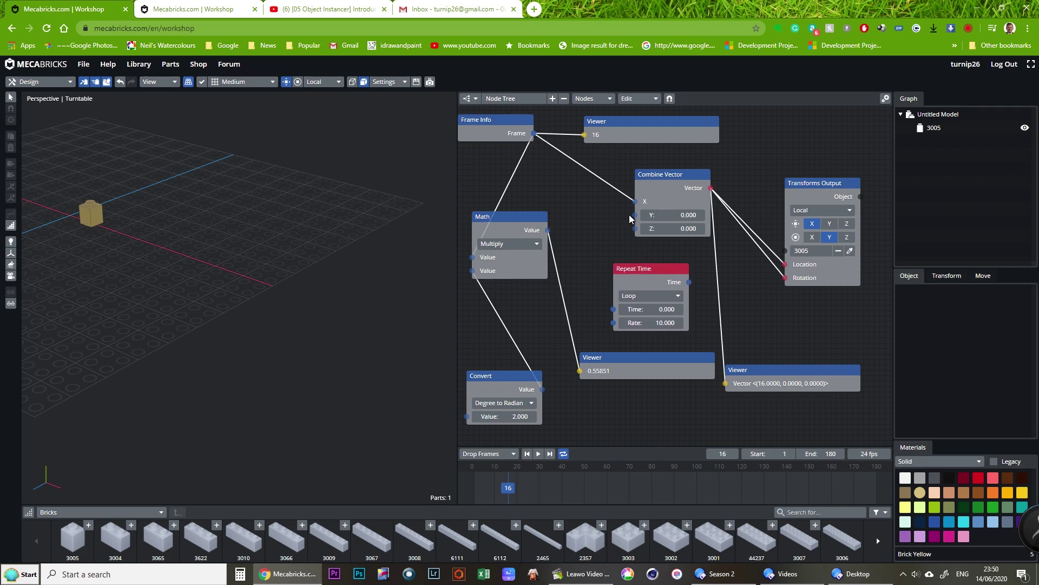
# Step: Route the Frame output through the Repeat Time node into the Combine Vector's X and play the animation
pyautogui.moveTo(636, 203); pyautogui.dragTo(611, 205)
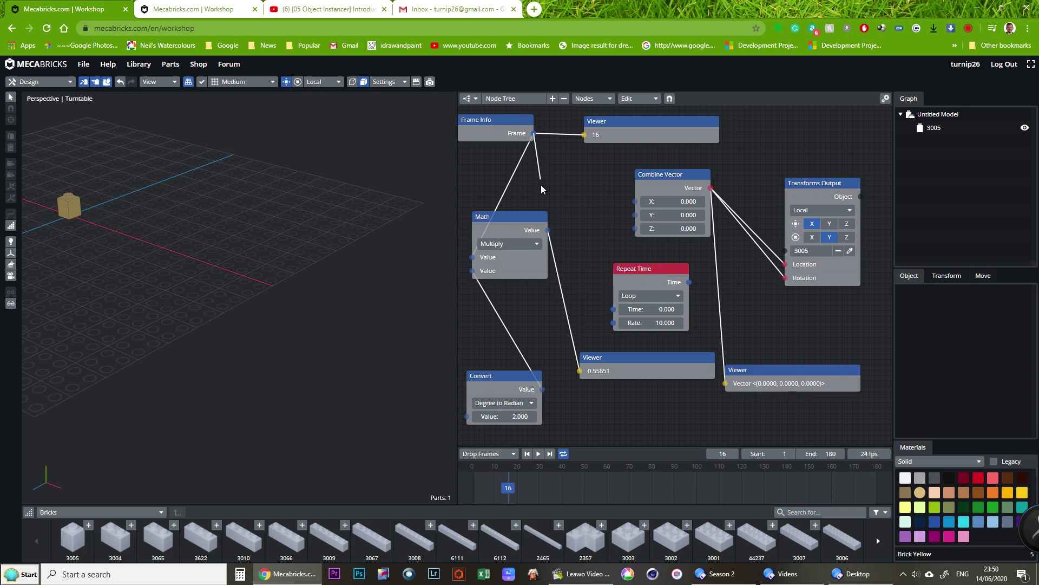
pyautogui.moveTo(602, 316)
pyautogui.mouseDown()
pyautogui.moveTo(606, 326)
pyautogui.moveTo(616, 316)
pyautogui.mouseUp()
pyautogui.moveTo(534, 133); pyautogui.dragTo(533, 134)
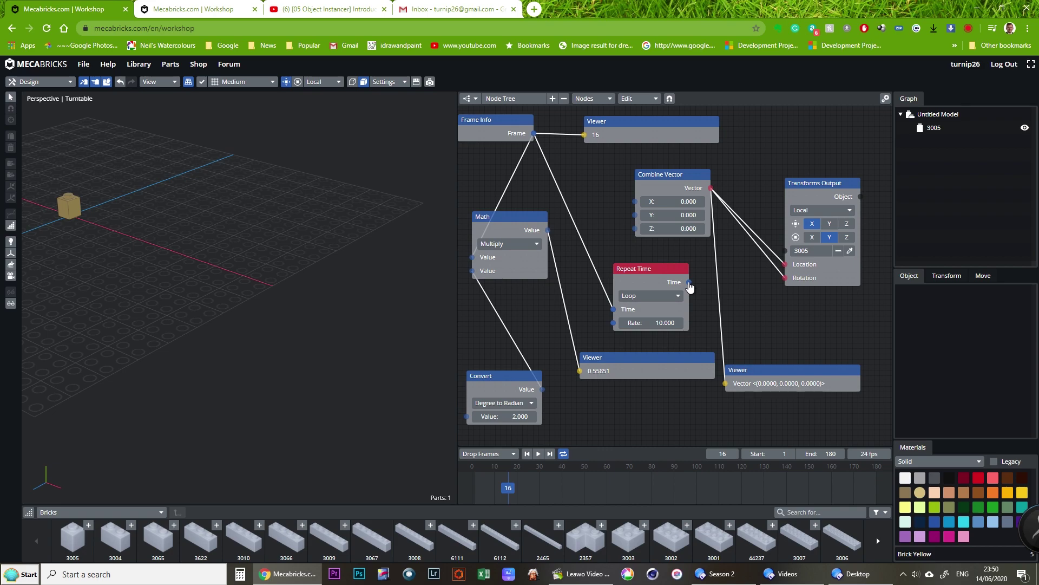
pyautogui.moveTo(636, 204); pyautogui.dragTo(636, 204)
pyautogui.moveTo(650, 283); pyautogui.dragTo(622, 275)
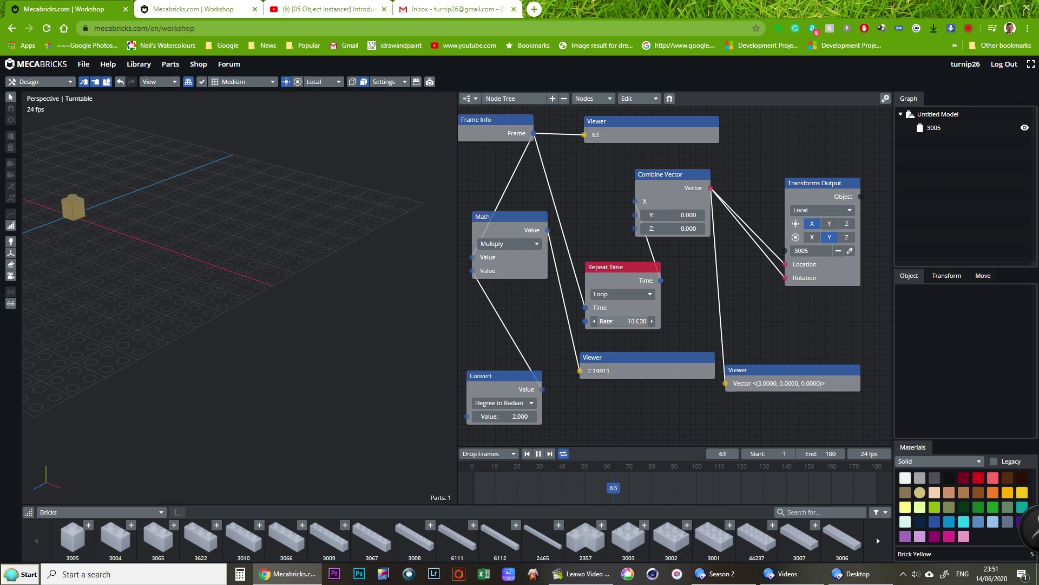
# Step: Set the Repeat Time node's rate to 90 and its mode to Ping Pong
pyautogui.click(635, 321)
pyautogui.write('90')
pyautogui.press('Return')
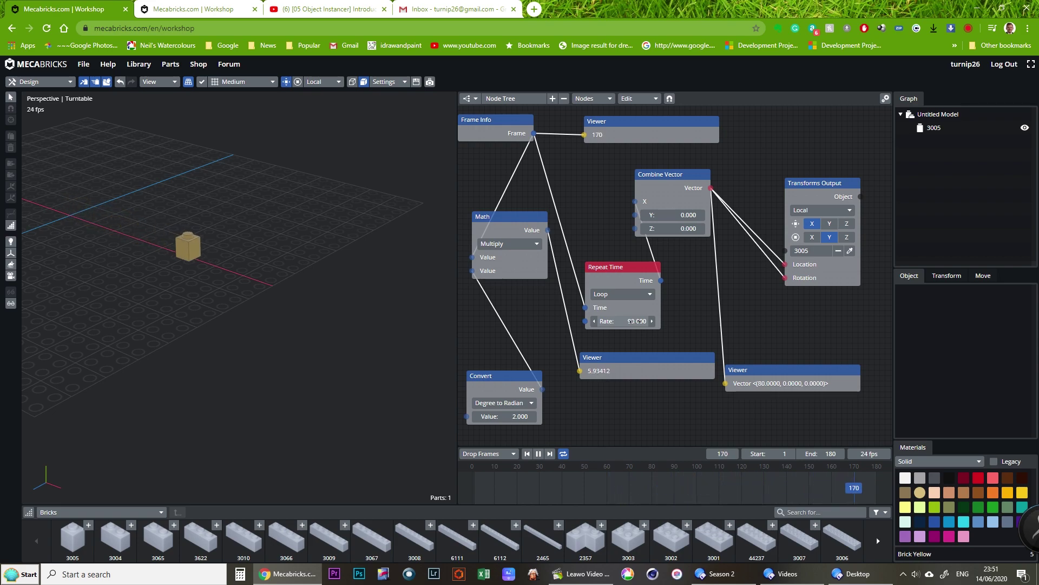
pyautogui.click(623, 297)
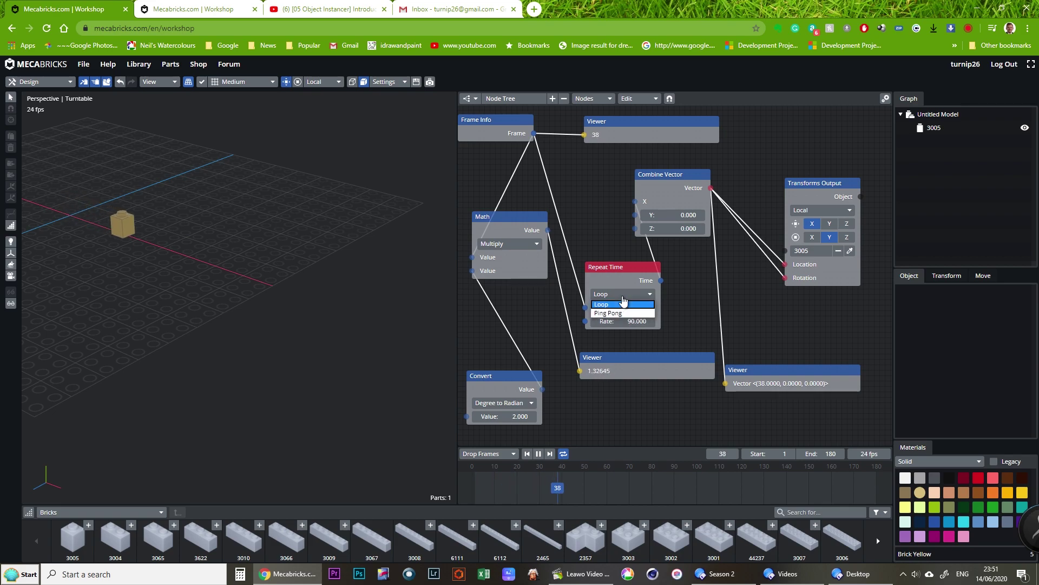
pyautogui.click(610, 313)
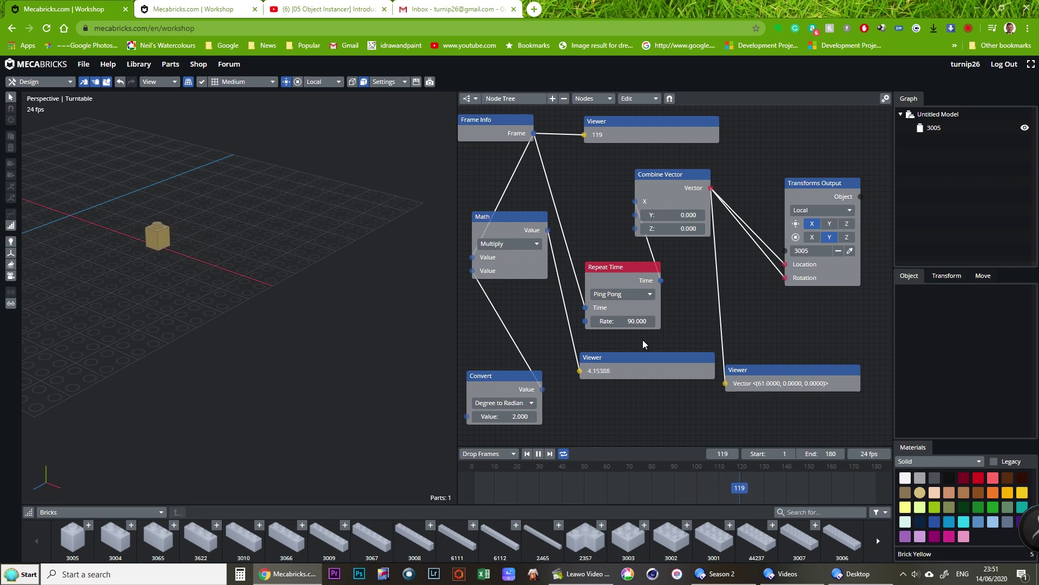
# Step: Link the Math value to the Combine Vector's Y and spread out the Combine Vector, Transforms Output and Repeat Time nodes
pyautogui.moveTo(548, 232); pyautogui.dragTo(636, 215)
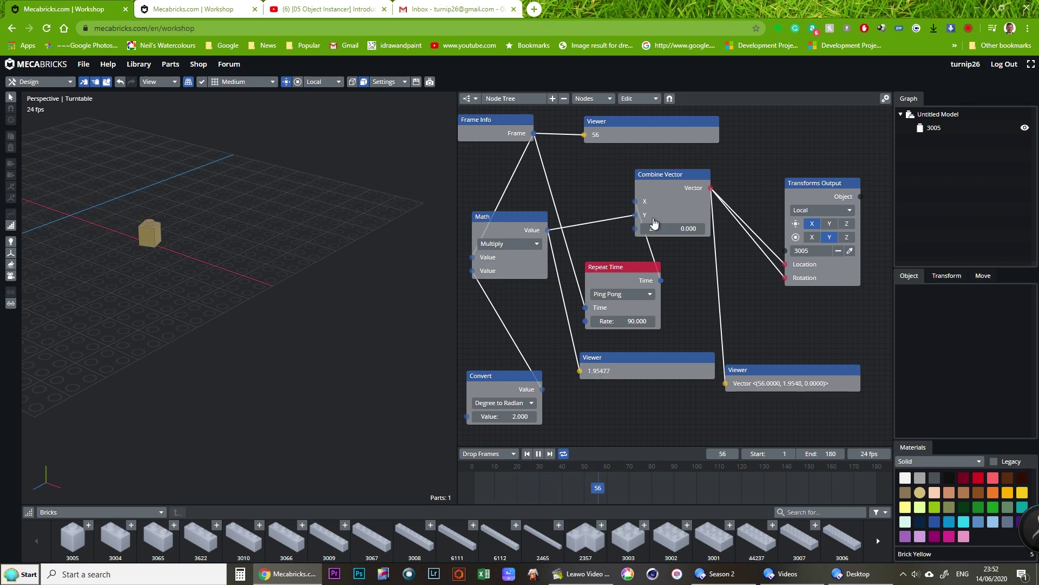
pyautogui.moveTo(671, 174); pyautogui.dragTo(720, 164)
pyautogui.moveTo(835, 185); pyautogui.dragTo(871, 170)
pyautogui.moveTo(722, 166); pyautogui.dragTo(759, 163)
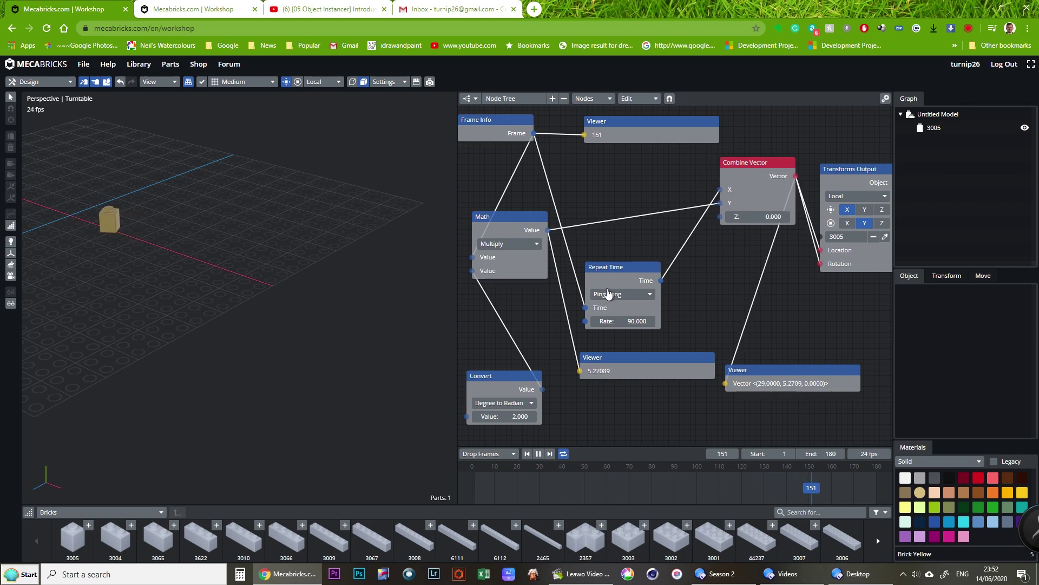
pyautogui.moveTo(646, 267); pyautogui.dragTo(646, 162)
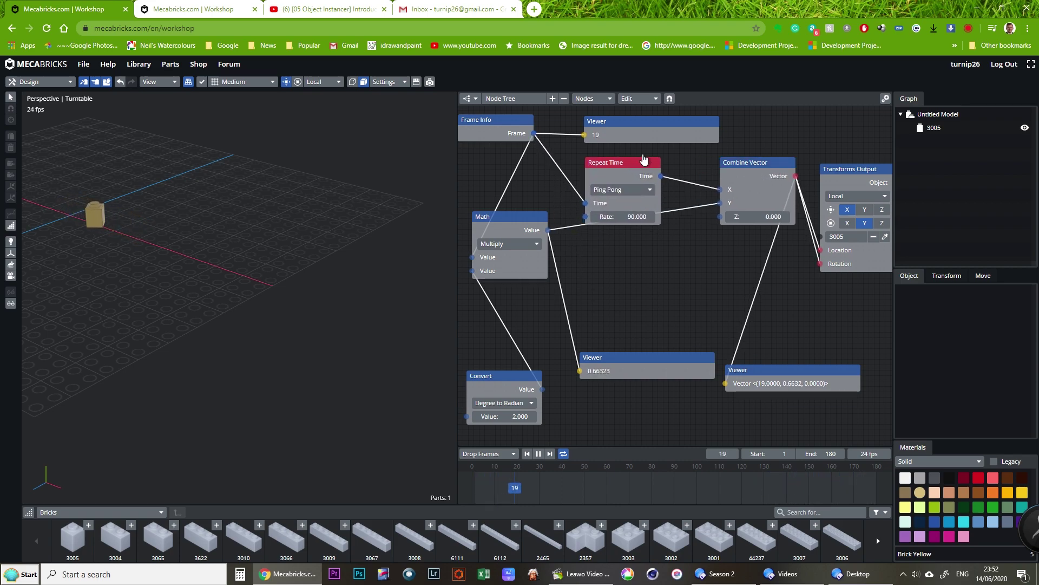
# Step: Add a second Repeat Time node and insert it between the Math value and the Combine Vector's Y
pyautogui.click(593, 98)
pyautogui.moveTo(610, 154)
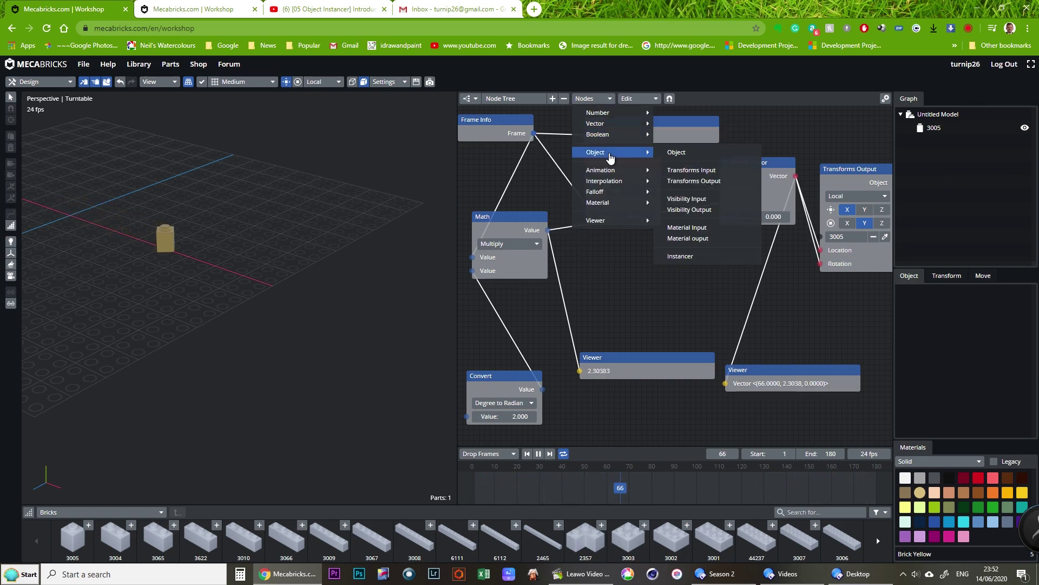
pyautogui.moveTo(609, 172)
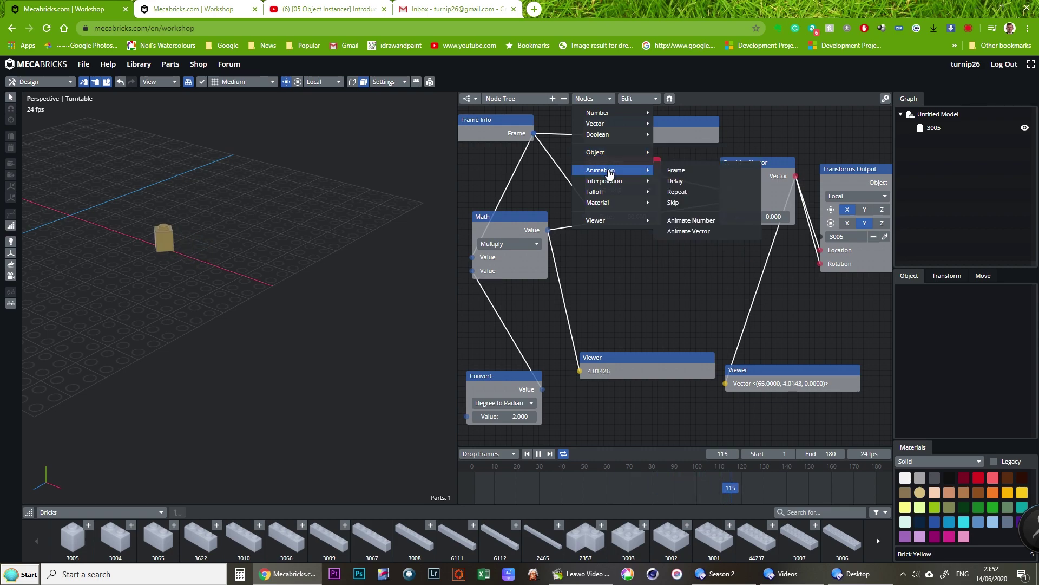
pyautogui.click(676, 192)
pyautogui.moveTo(663, 211); pyautogui.dragTo(607, 264)
pyautogui.moveTo(722, 206); pyautogui.dragTo(558, 246)
pyautogui.moveTo(547, 231); pyautogui.dragTo(547, 231)
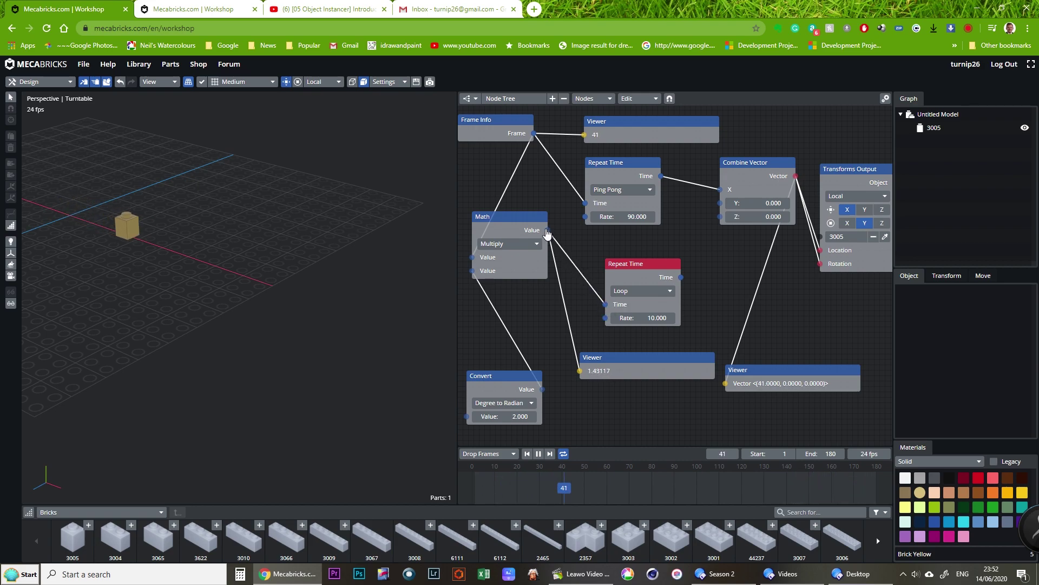
pyautogui.moveTo(681, 278); pyautogui.dragTo(720, 203)
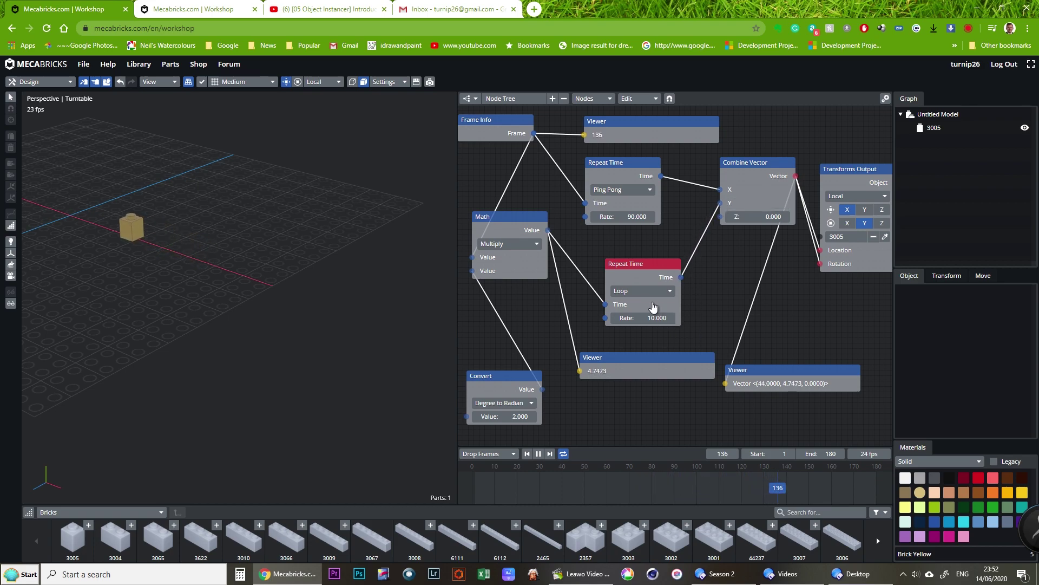
# Step: Set the second Repeat Time node to Ping Pong with a rate of 90
pyautogui.click(642, 291)
pyautogui.click(643, 317)
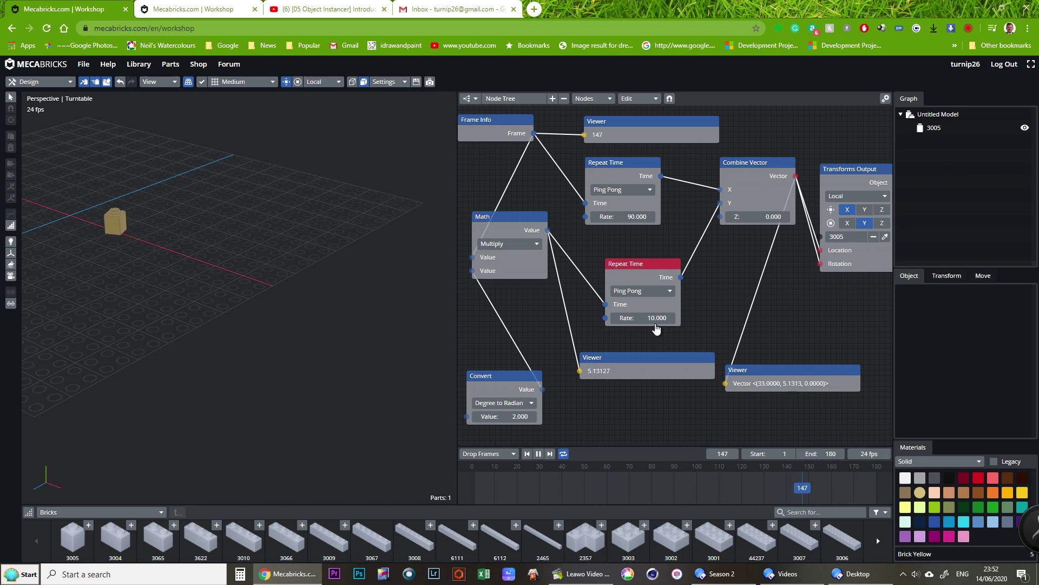
pyautogui.moveTo(656, 329); pyautogui.dragTo(752, 320)
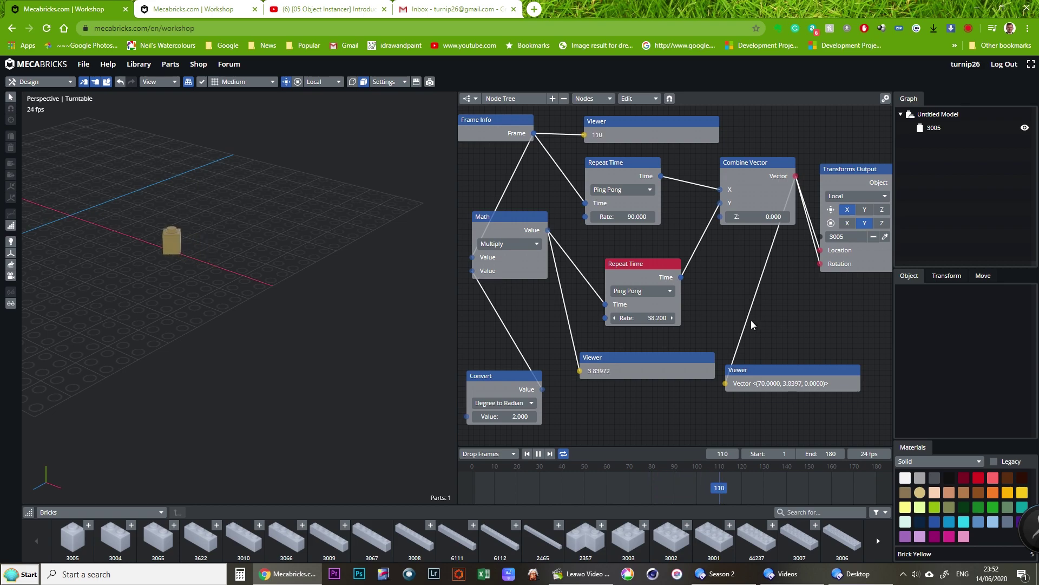
pyautogui.moveTo(654, 317); pyautogui.dragTo(659, 318)
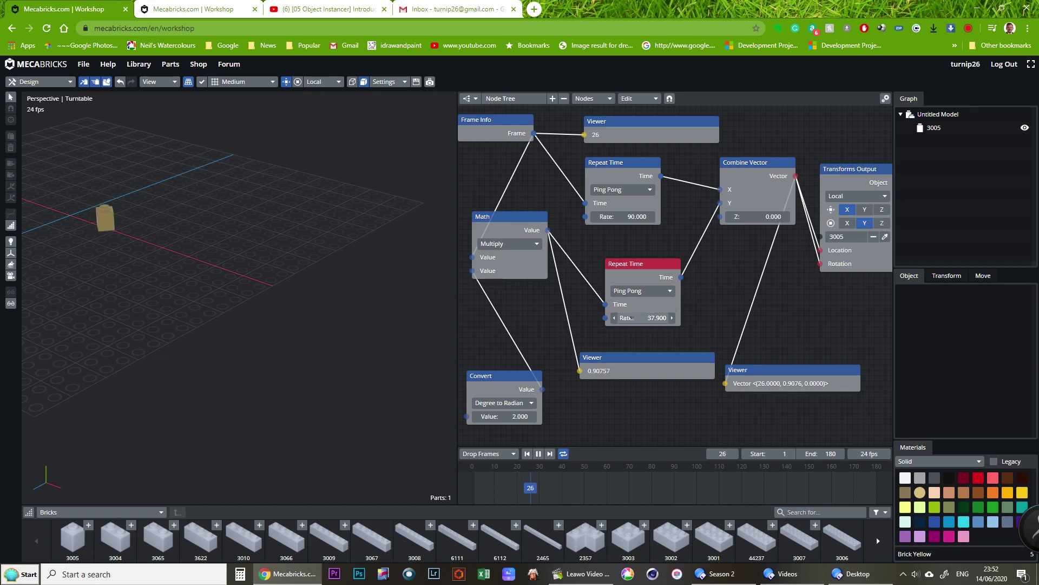
pyautogui.click(660, 318)
pyautogui.write('90')
pyautogui.press('Return')
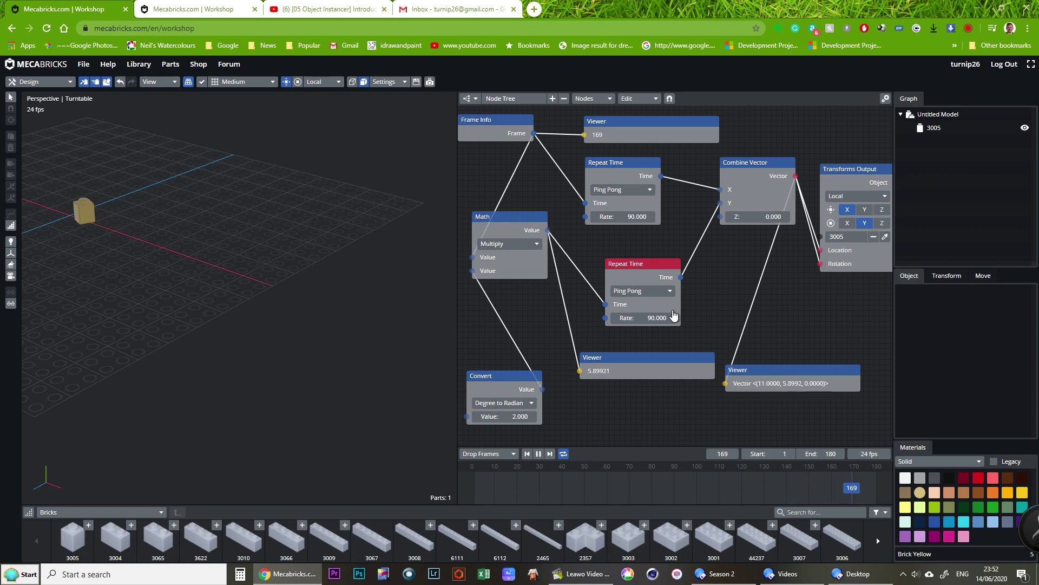
# Step: Delete the second Repeat Time node and reposition the remaining one between the Frame Info and Combine Vector nodes
pyautogui.moveTo(644, 269); pyautogui.dragTo(611, 275)
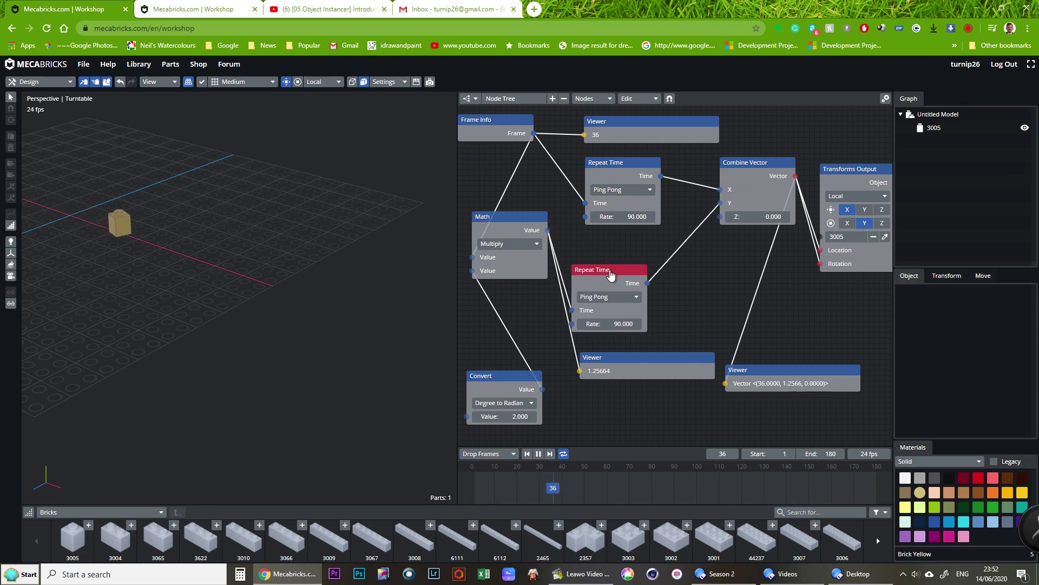
pyautogui.press('Delete')
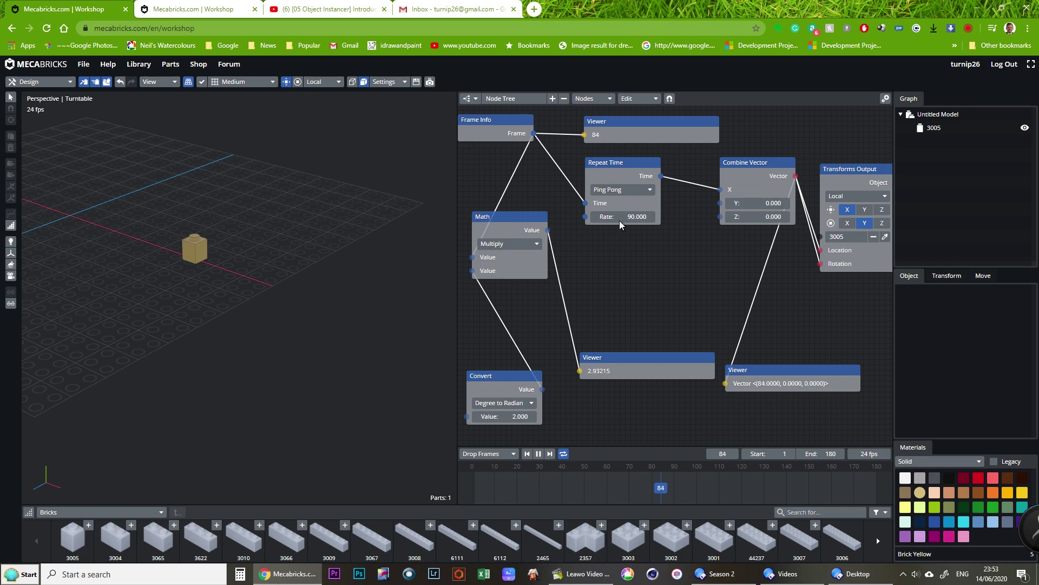
pyautogui.moveTo(625, 167); pyautogui.dragTo(651, 245)
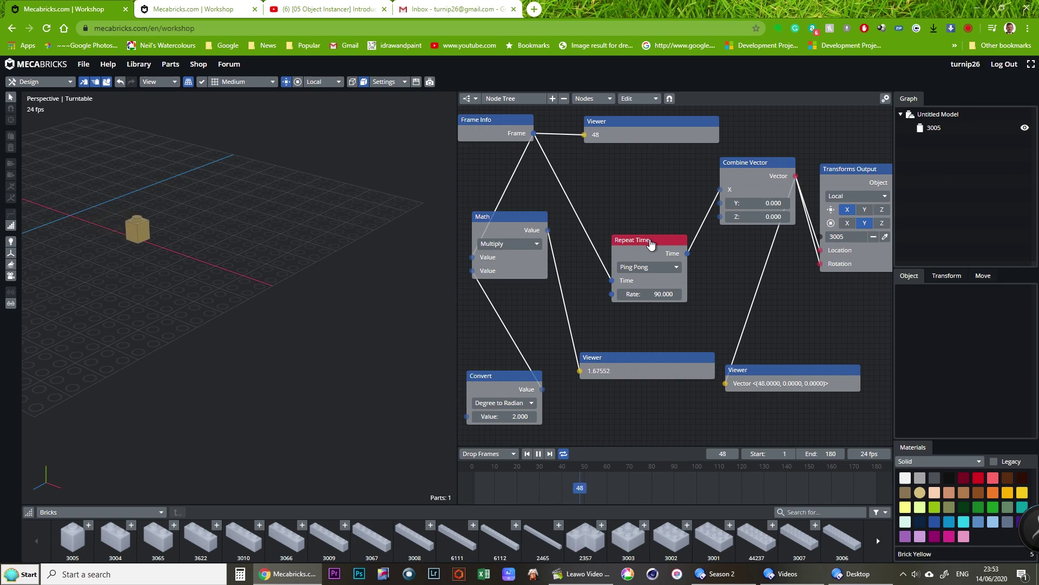
pyautogui.moveTo(651, 244); pyautogui.dragTo(641, 216)
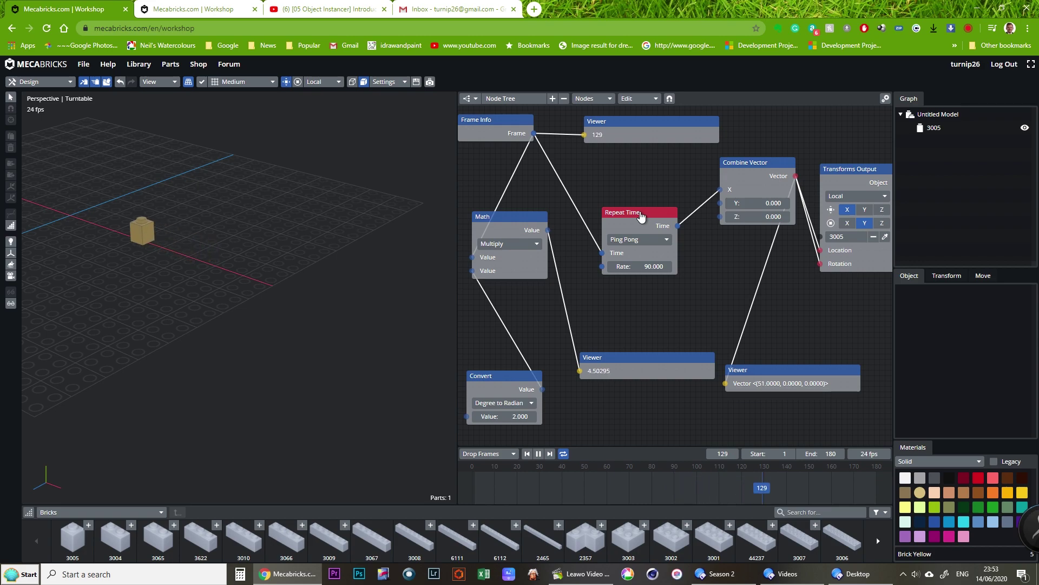
pyautogui.moveTo(641, 217); pyautogui.dragTo(642, 191)
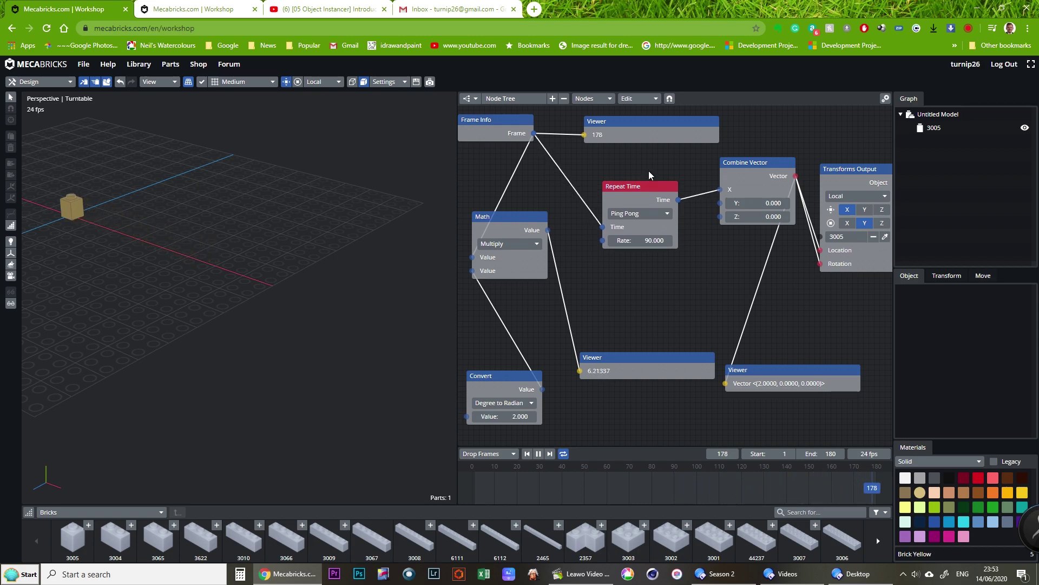